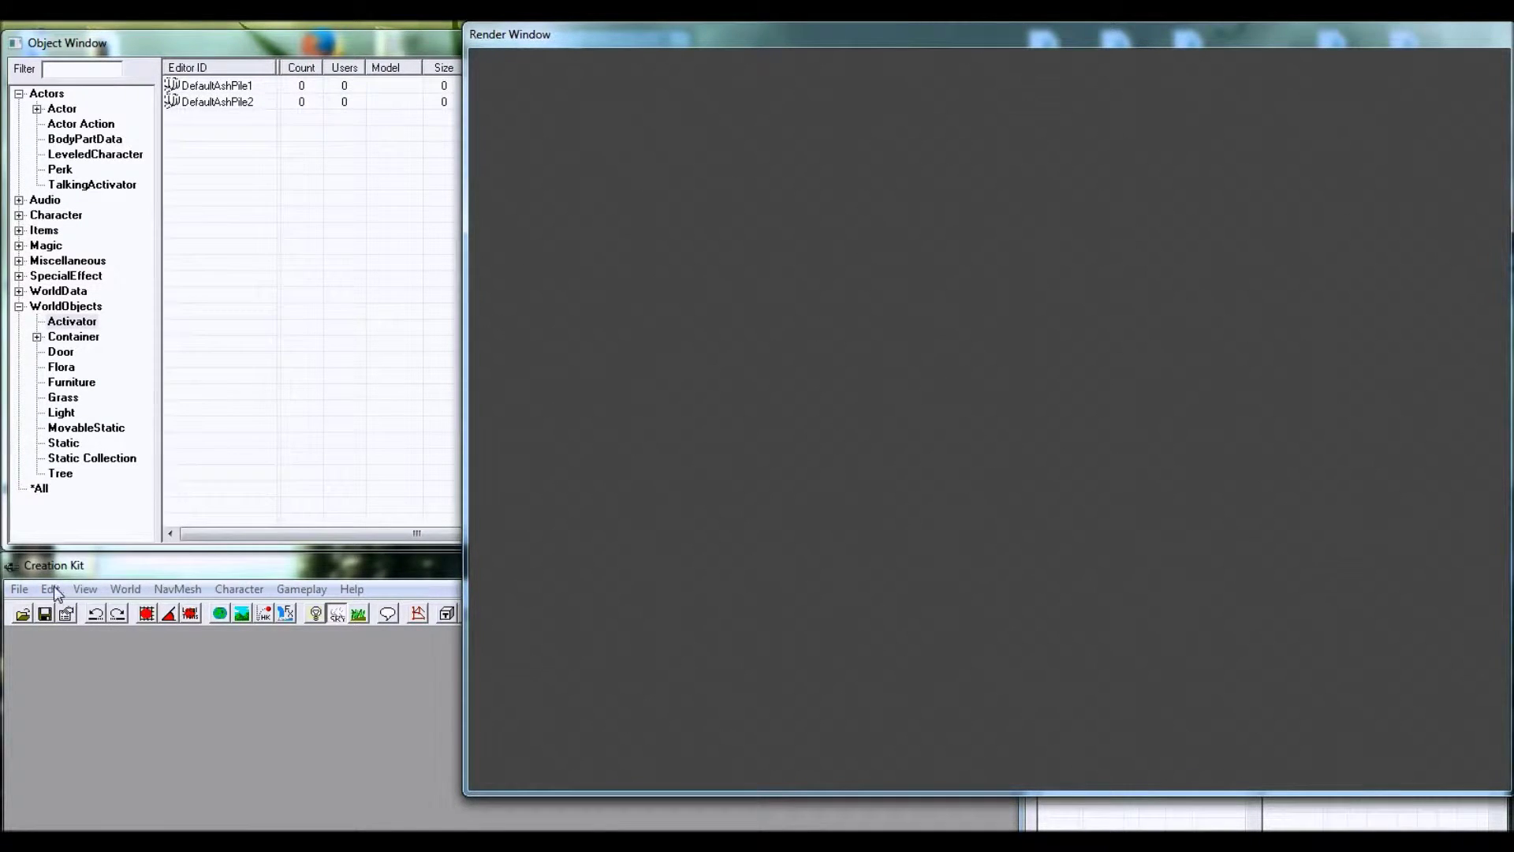
# - Open the plugin and master file selection and mark Skyrim.esm for loading
pyautogui.click(24, 591)
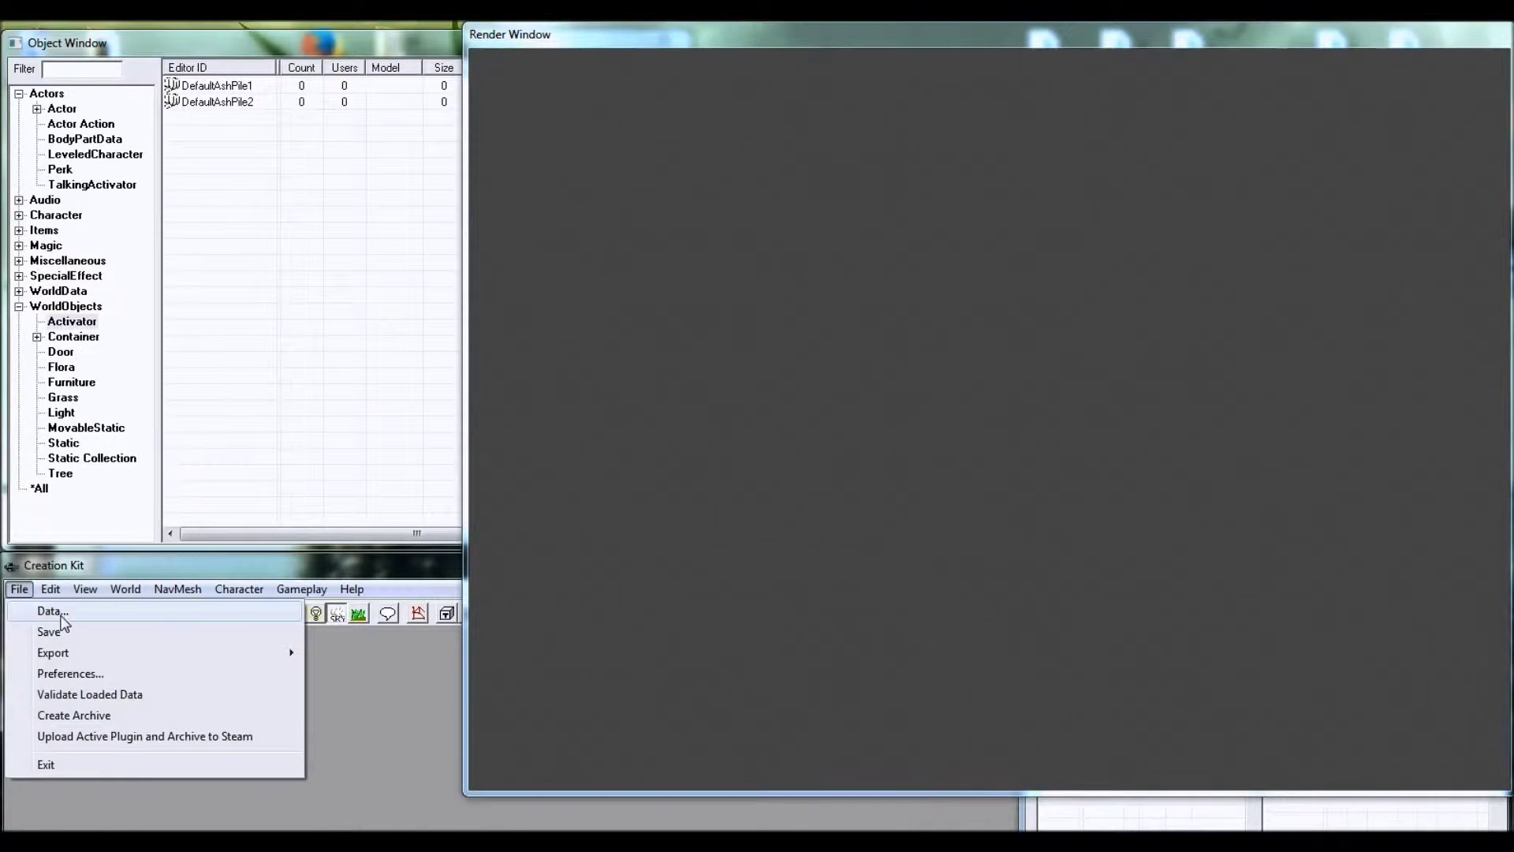
pyautogui.click(53, 612)
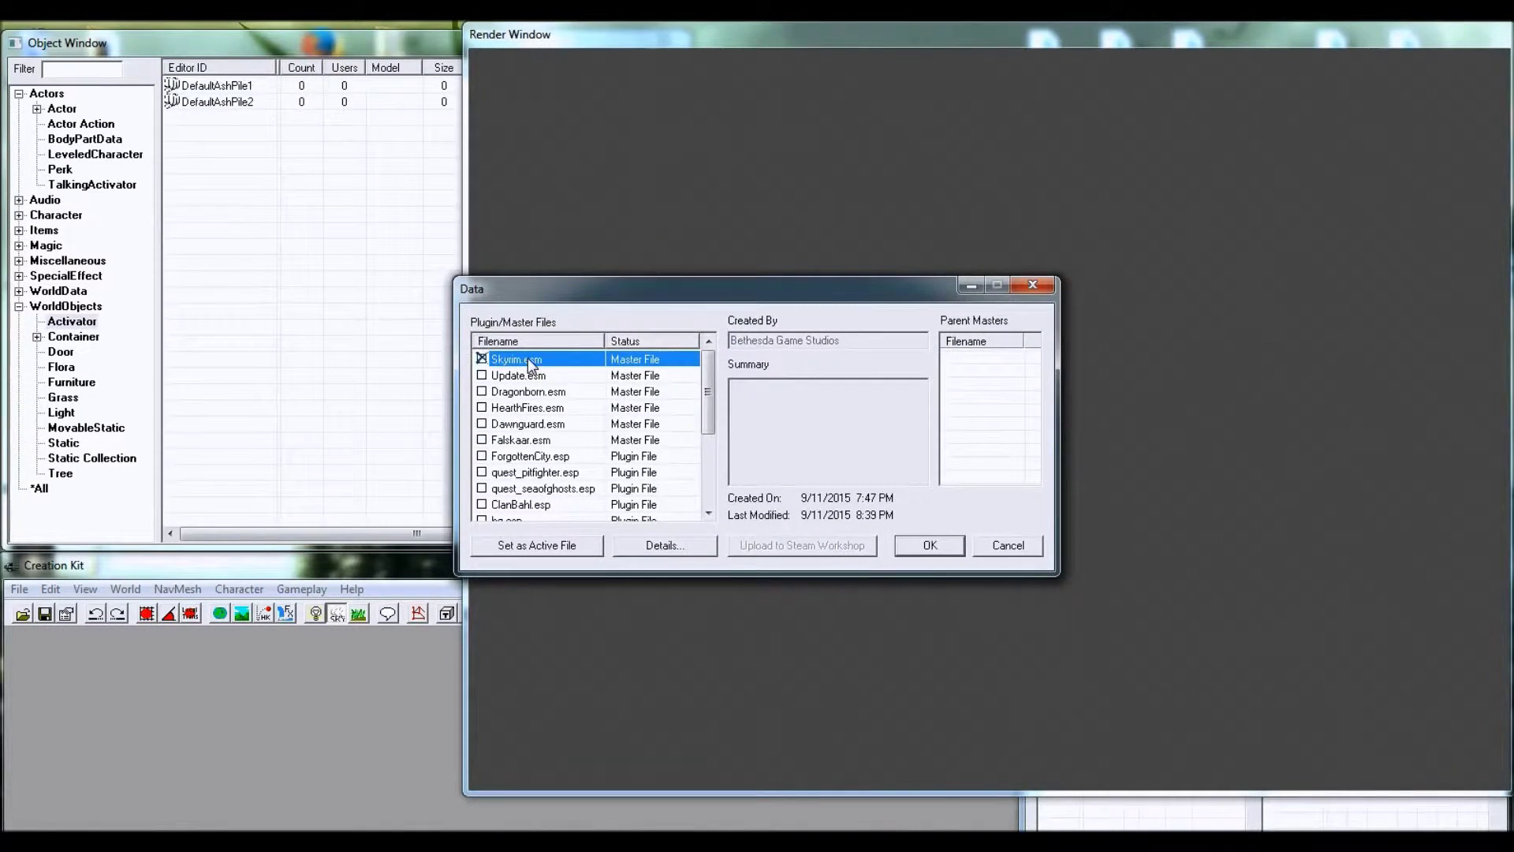
pyautogui.moveTo(713, 377)
pyautogui.mouseDown()
pyautogui.moveTo(718, 477)
pyautogui.moveTo(705, 351)
pyautogui.mouseUp()
pyautogui.click(546, 391)
pyautogui.click(541, 361)
pyautogui.moveTo(705, 395)
pyautogui.mouseDown()
pyautogui.moveTo(716, 478)
pyautogui.moveTo(697, 369)
pyautogui.moveTo(710, 466)
pyautogui.moveTo(709, 392)
pyautogui.mouseUp()
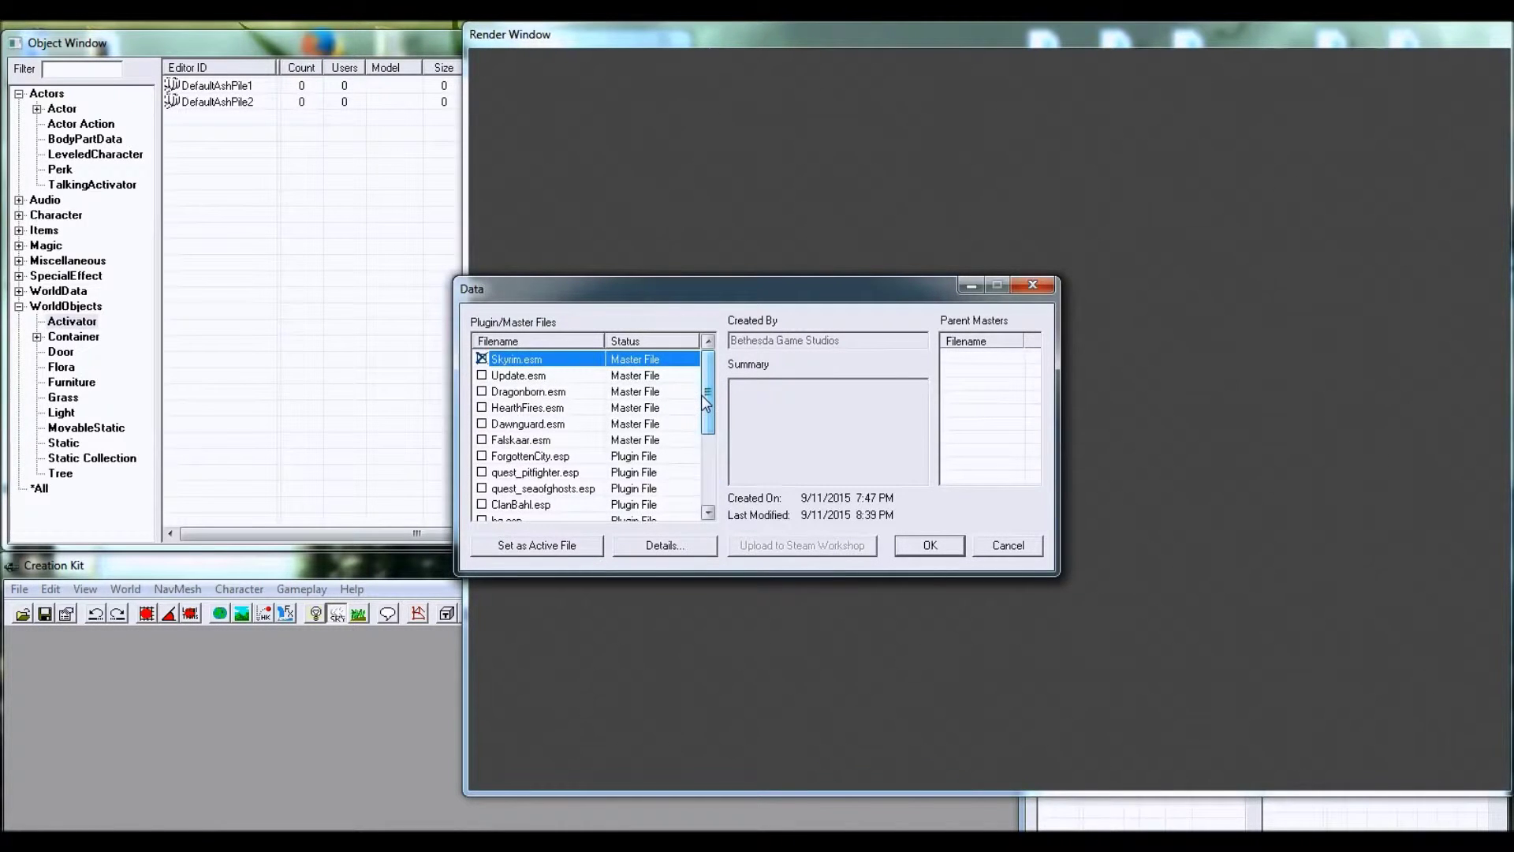
pyautogui.moveTo(705, 403); pyautogui.dragTo(707, 473)
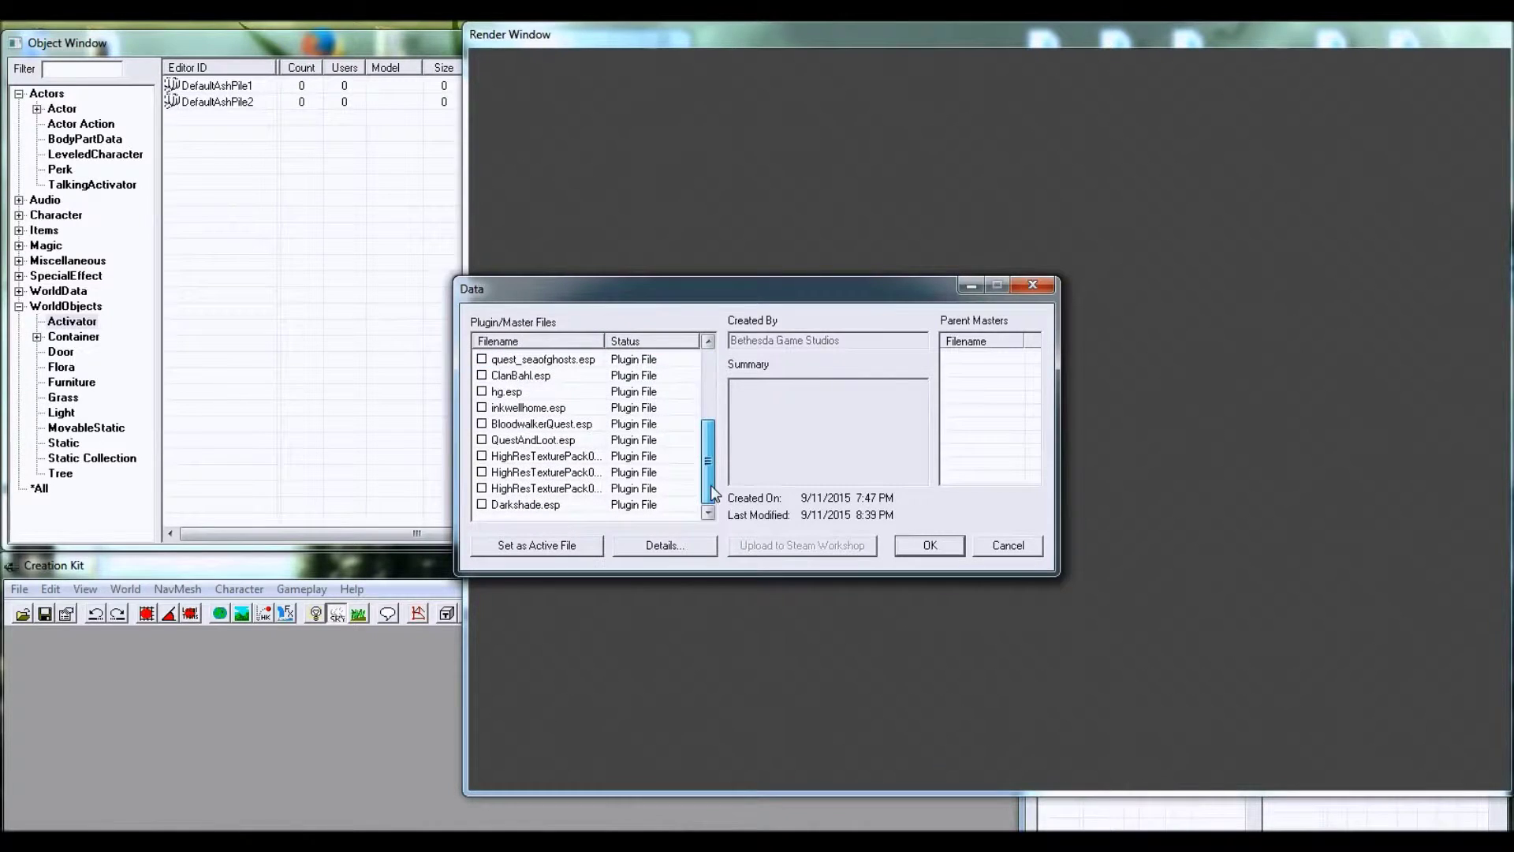
pyautogui.doubleClick(543, 507)
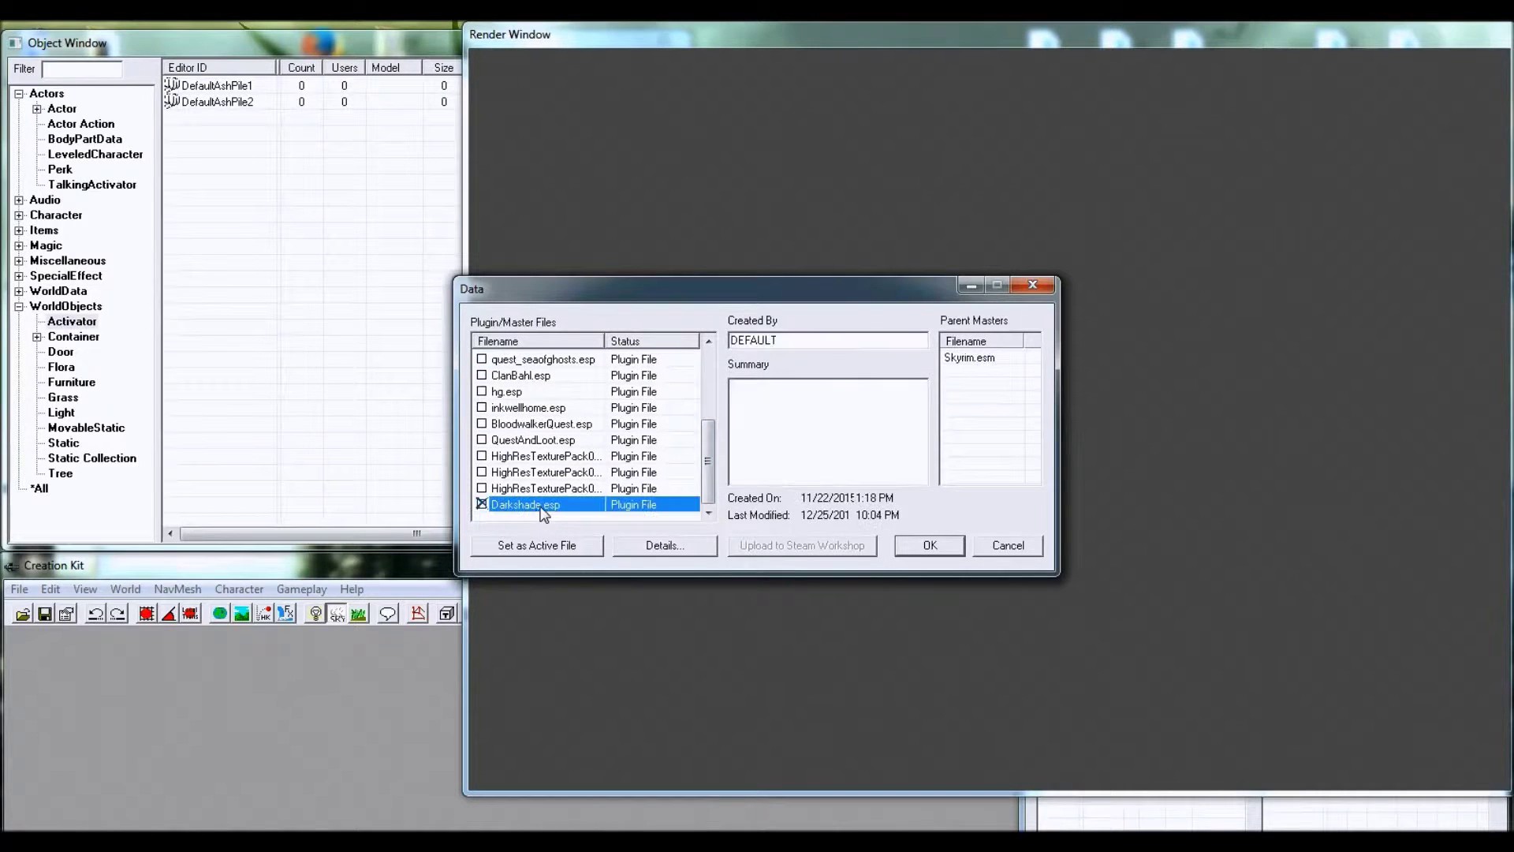
pyautogui.click(552, 547)
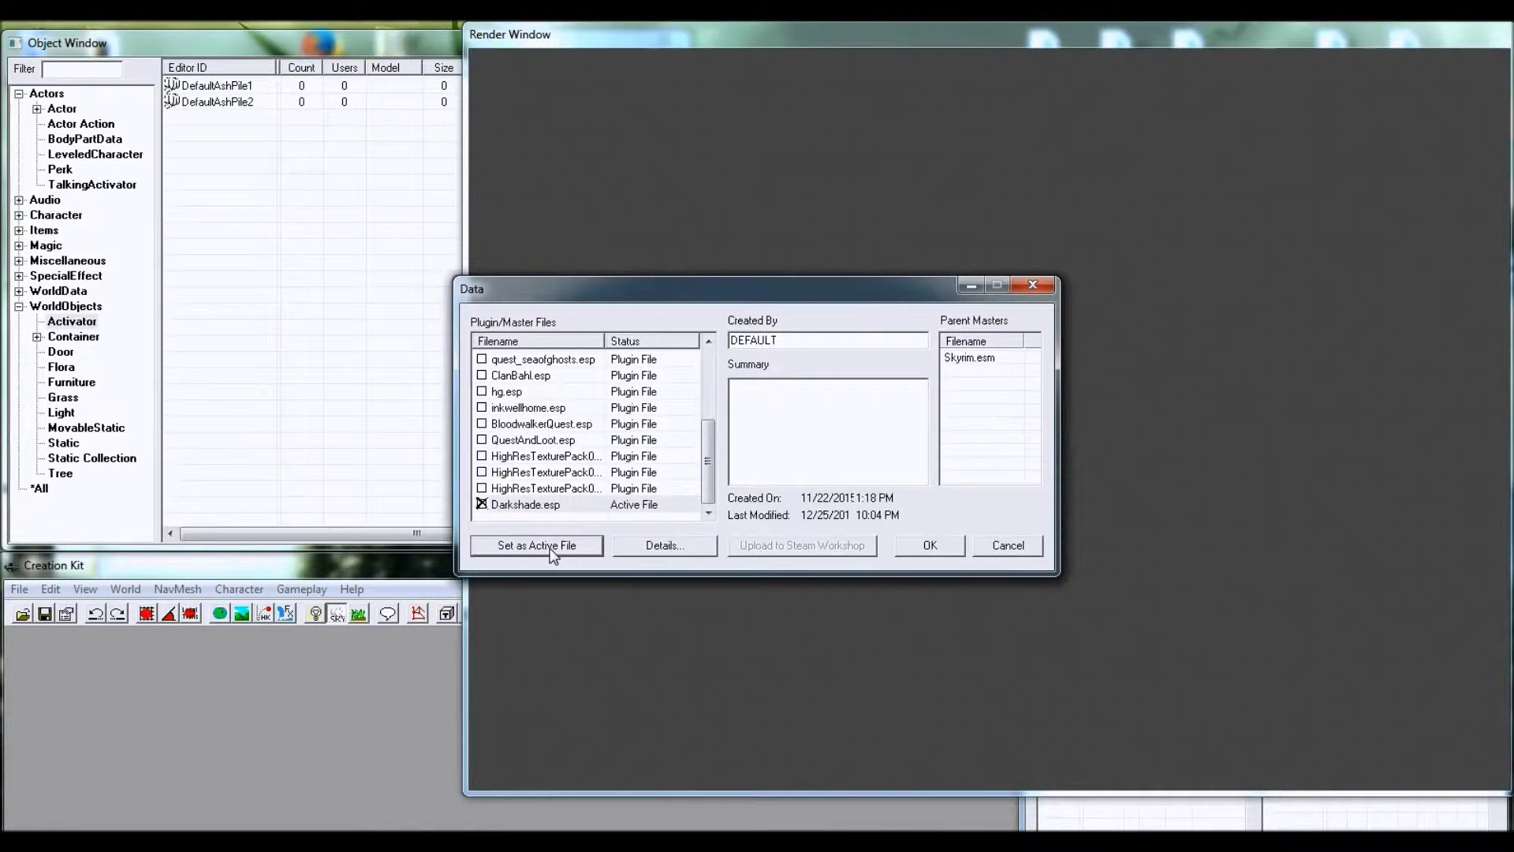
pyautogui.doubleClick(555, 506)
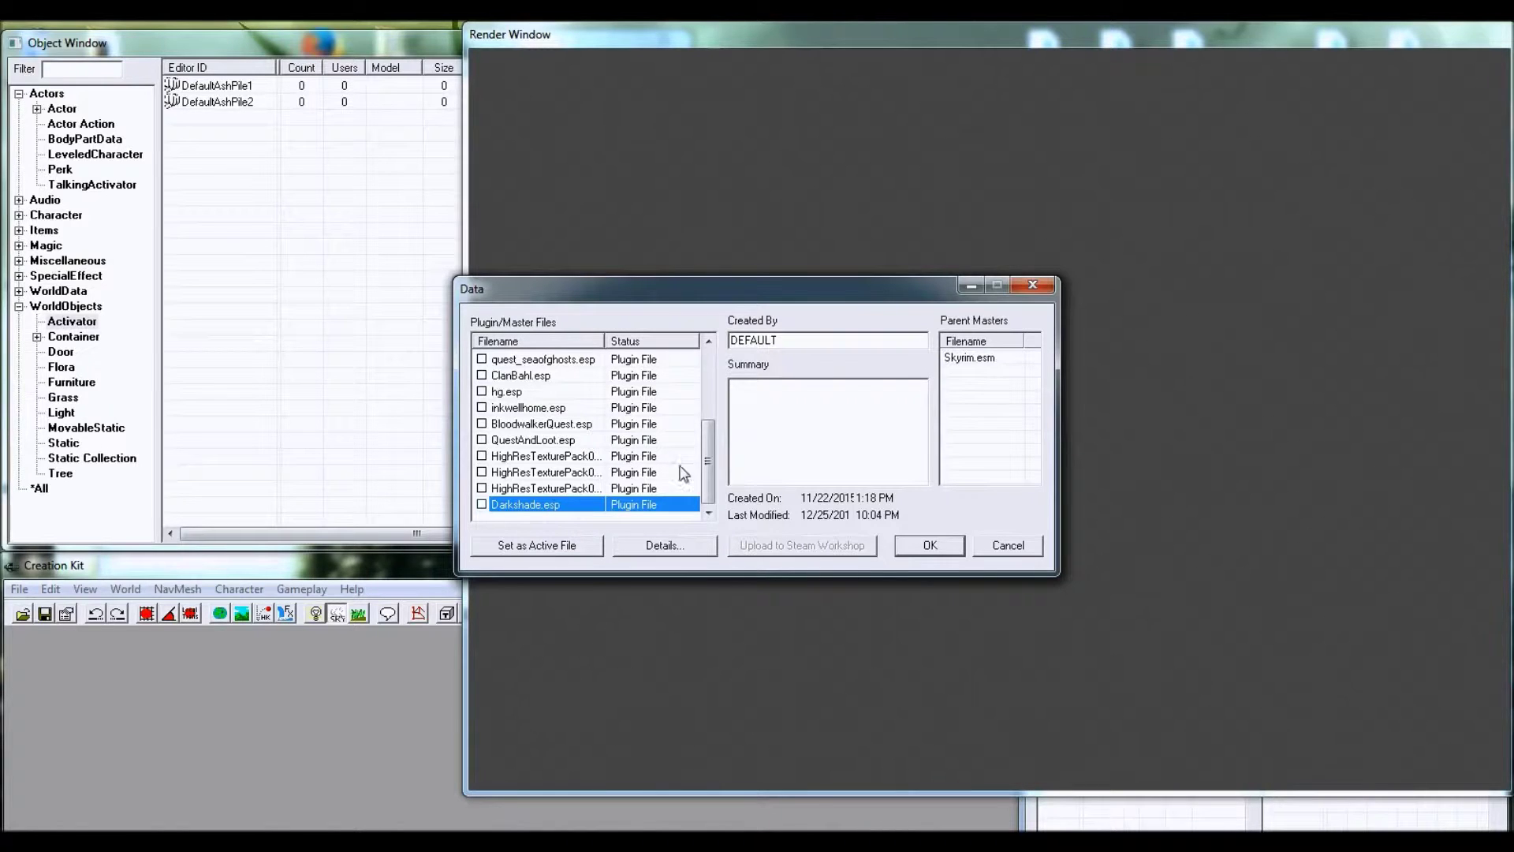
# - Load the marked Skyrim.esm master file and disable all master file warnings for this context
pyautogui.moveTo(708, 464); pyautogui.dragTo(712, 388)
pyautogui.click(524, 360)
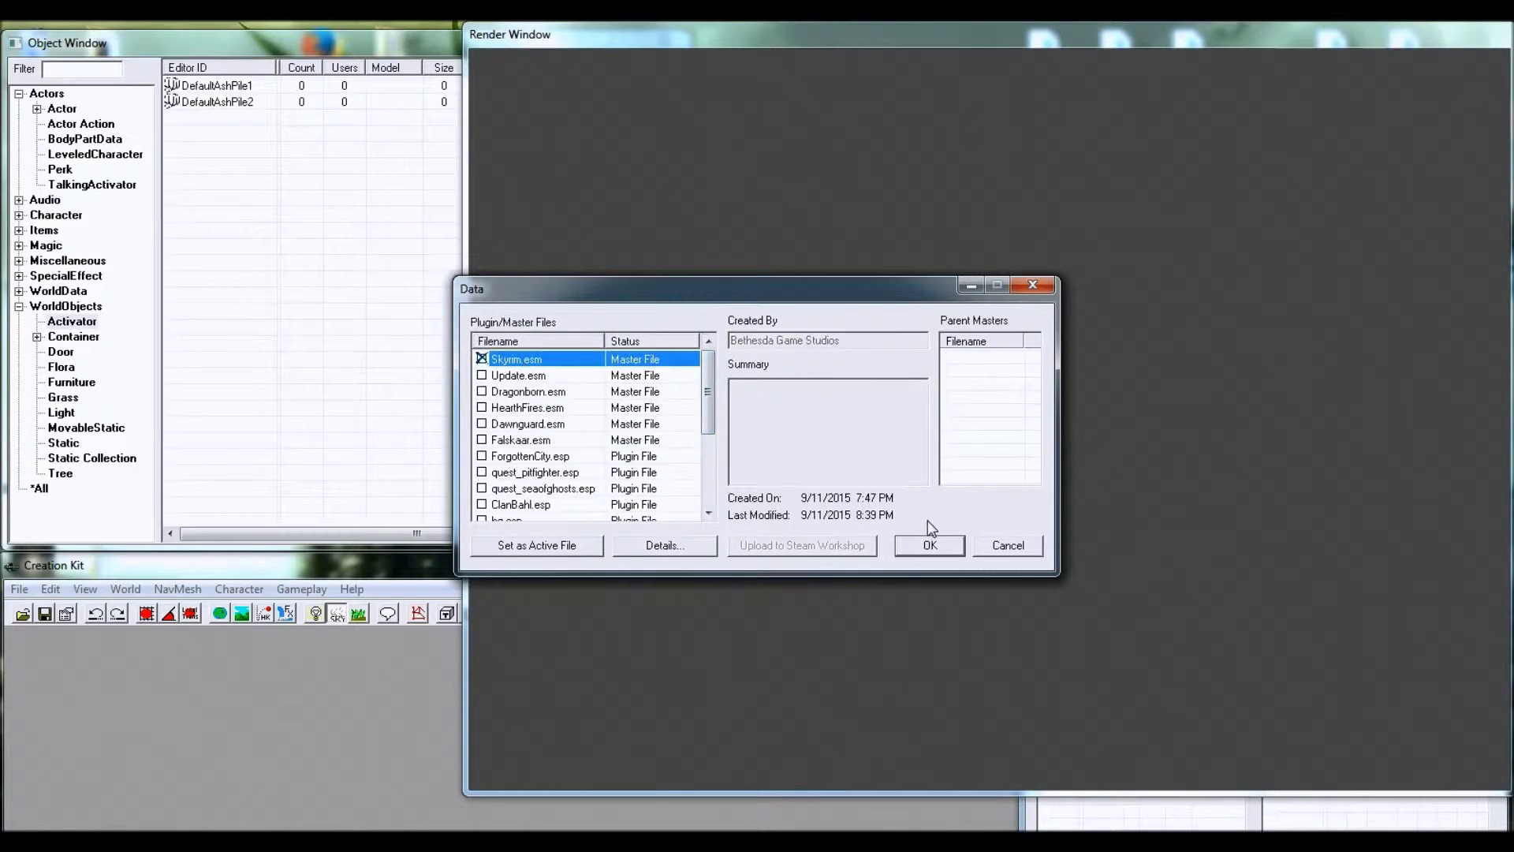
pyautogui.click(930, 545)
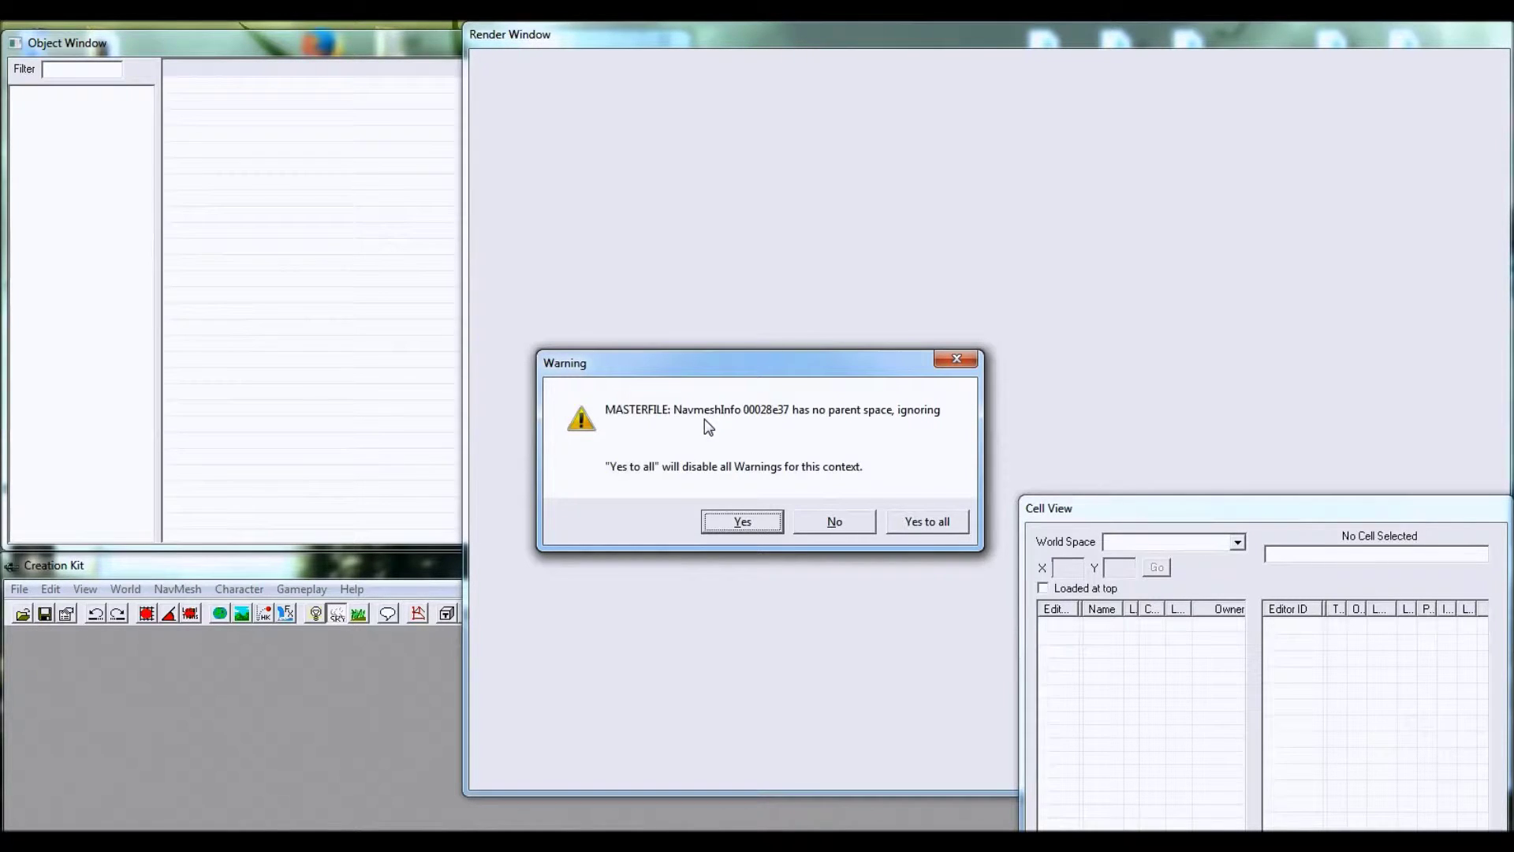
pyautogui.moveTo(716, 366); pyautogui.dragTo(702, 343)
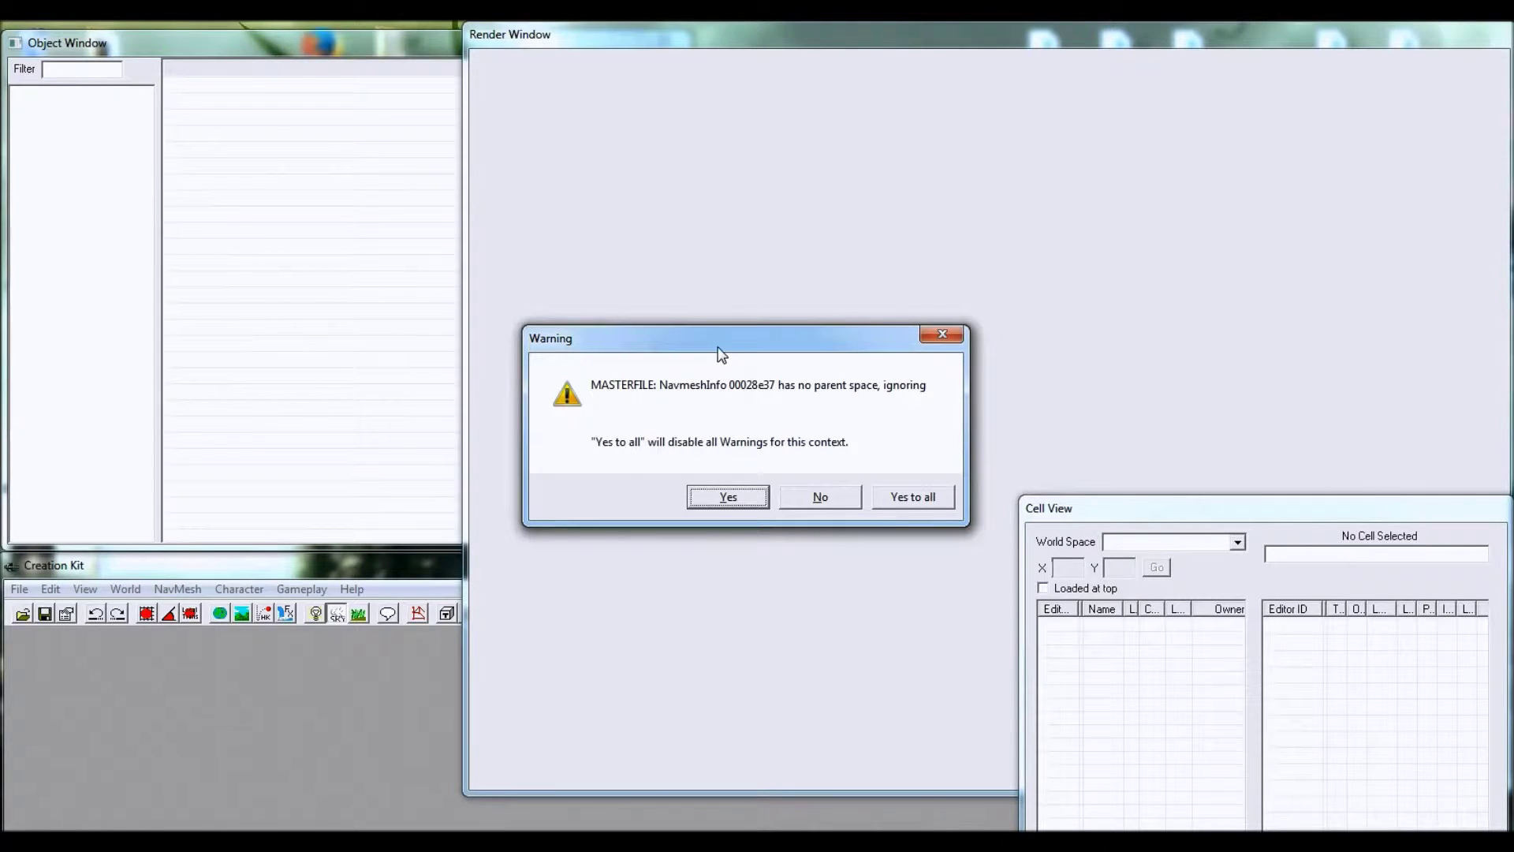
pyautogui.click(907, 499)
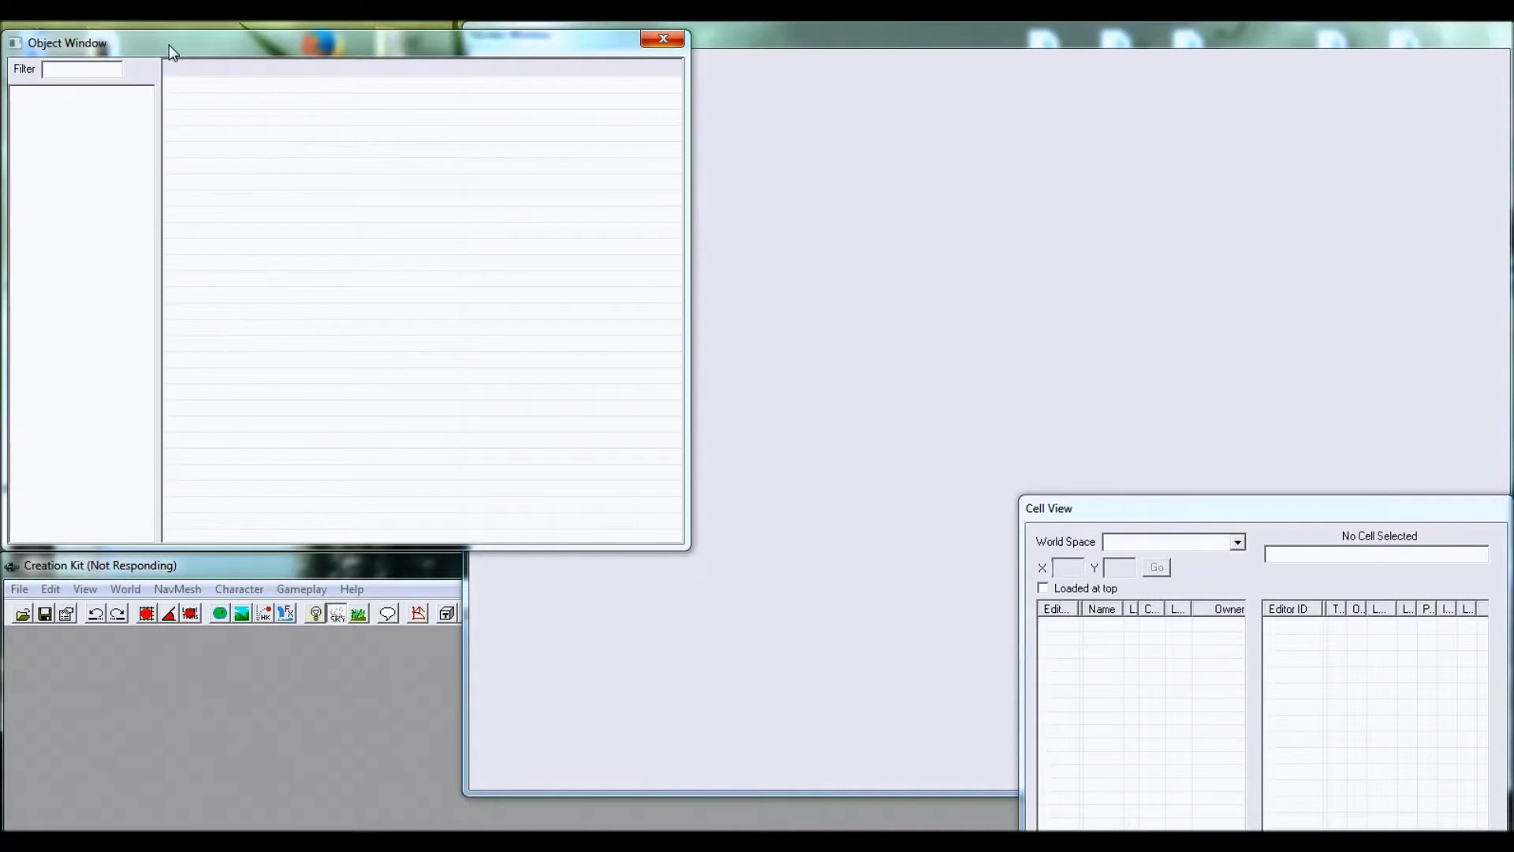
pyautogui.click(46, 68)
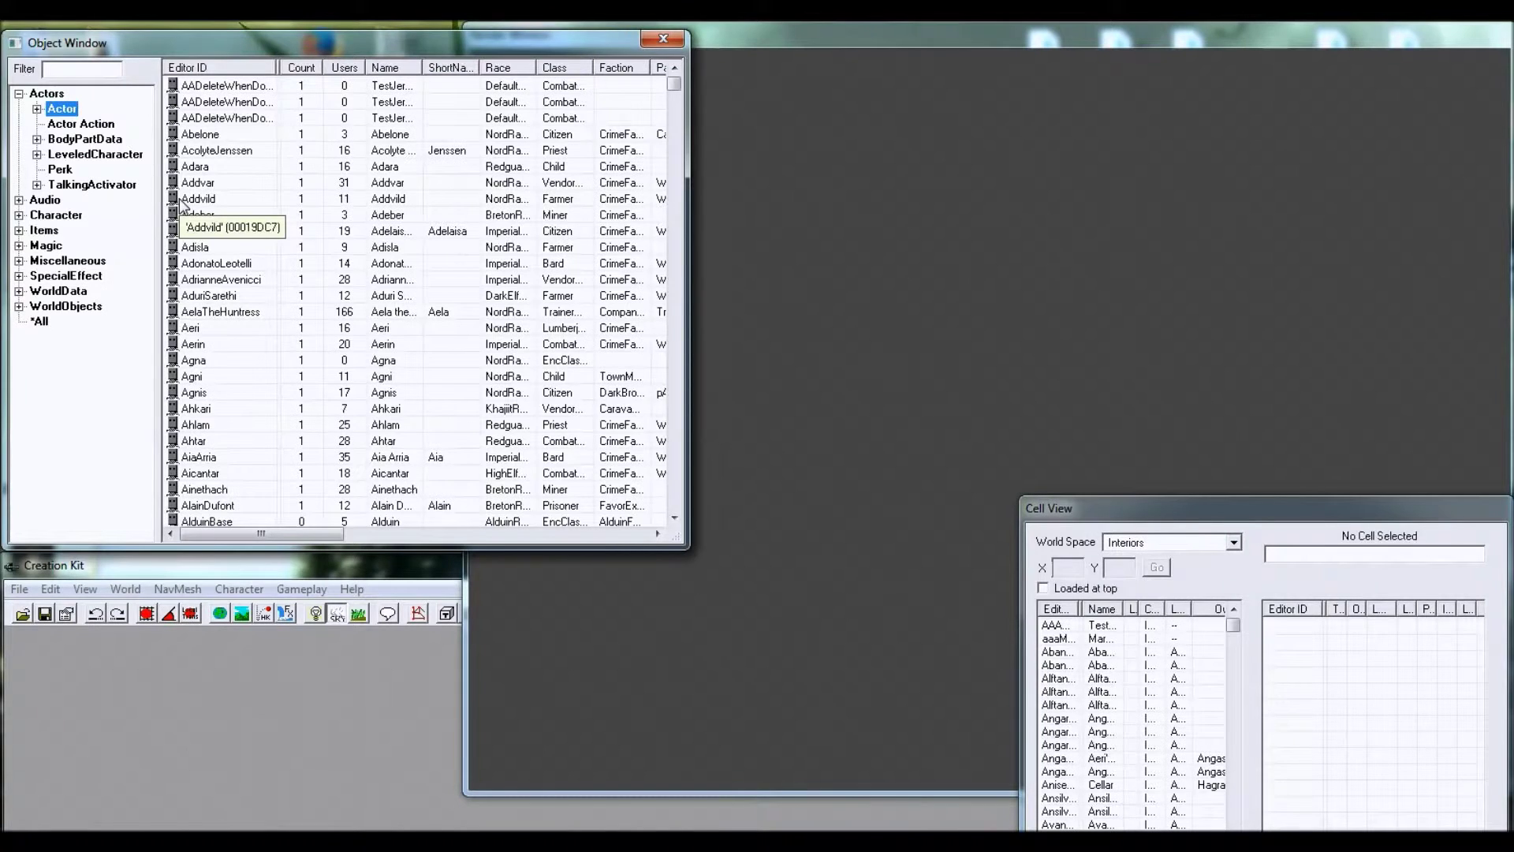
pyautogui.click(157, 578)
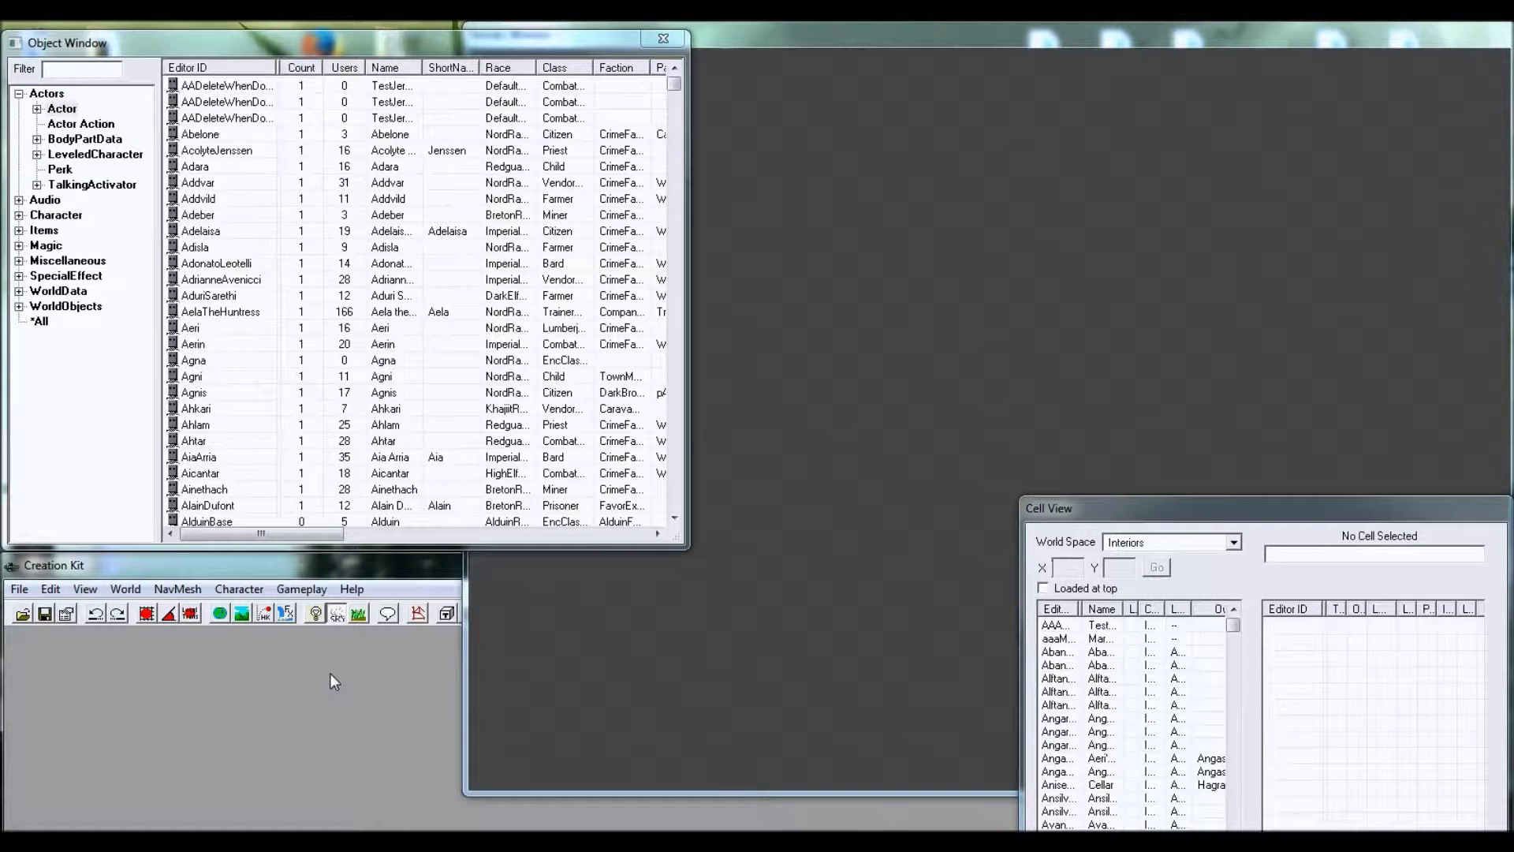
pyautogui.click(867, 35)
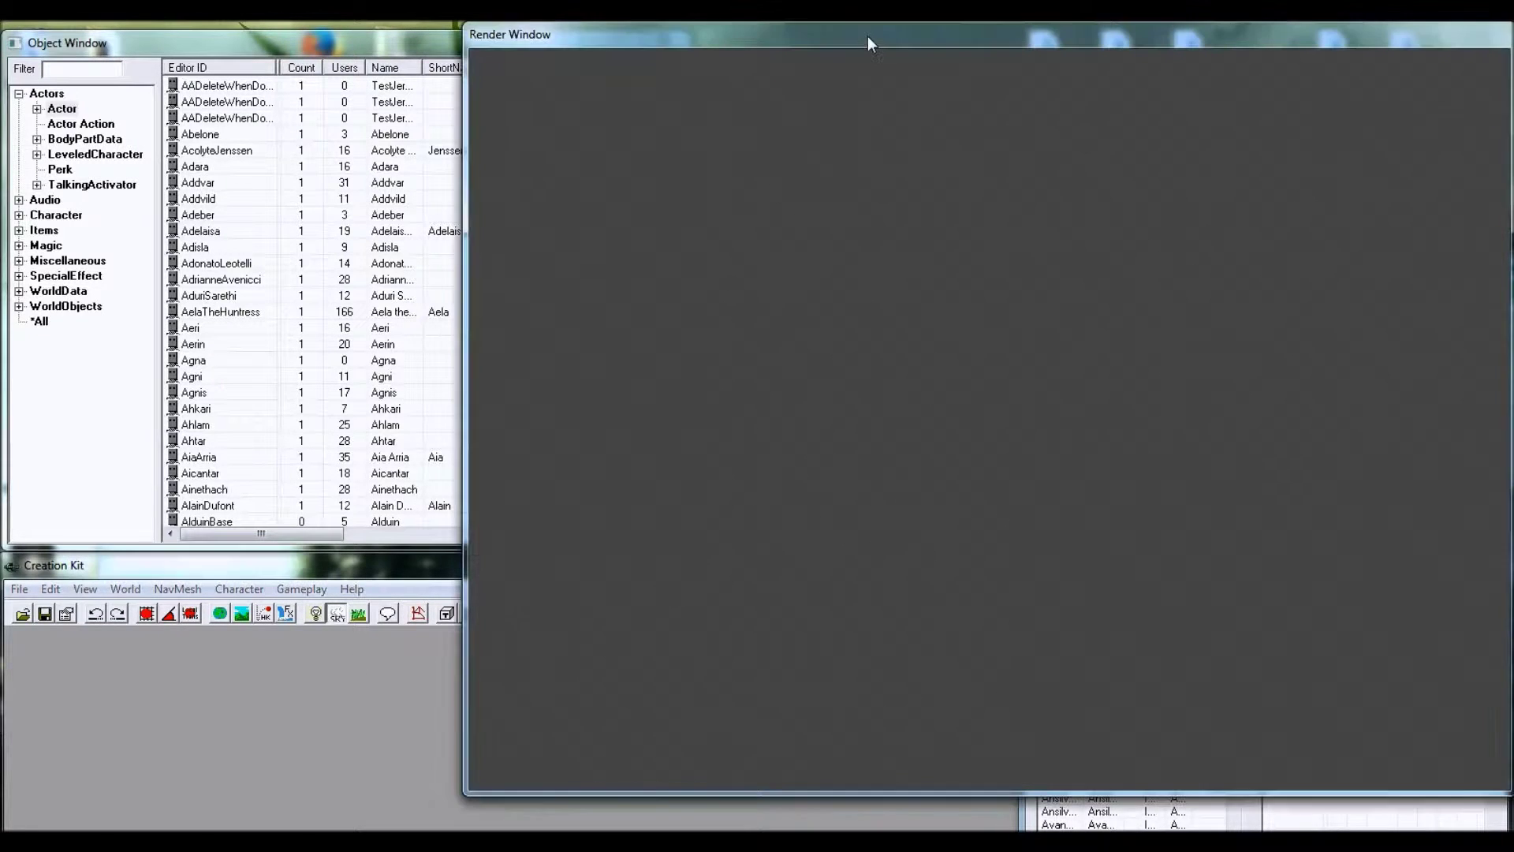
pyautogui.moveTo(745, 32); pyautogui.dragTo(741, 31)
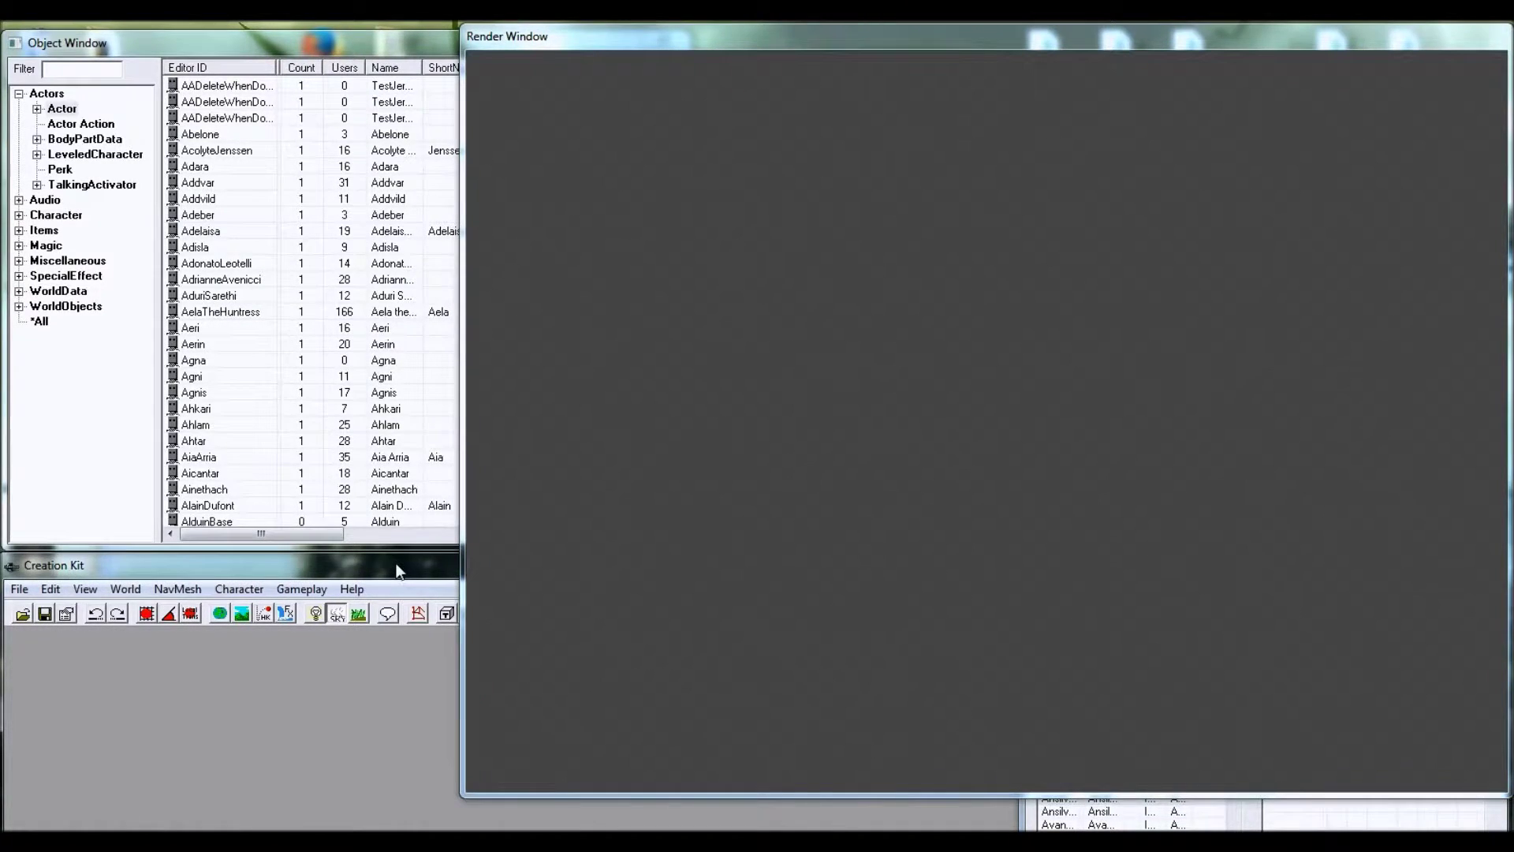
pyautogui.click(310, 40)
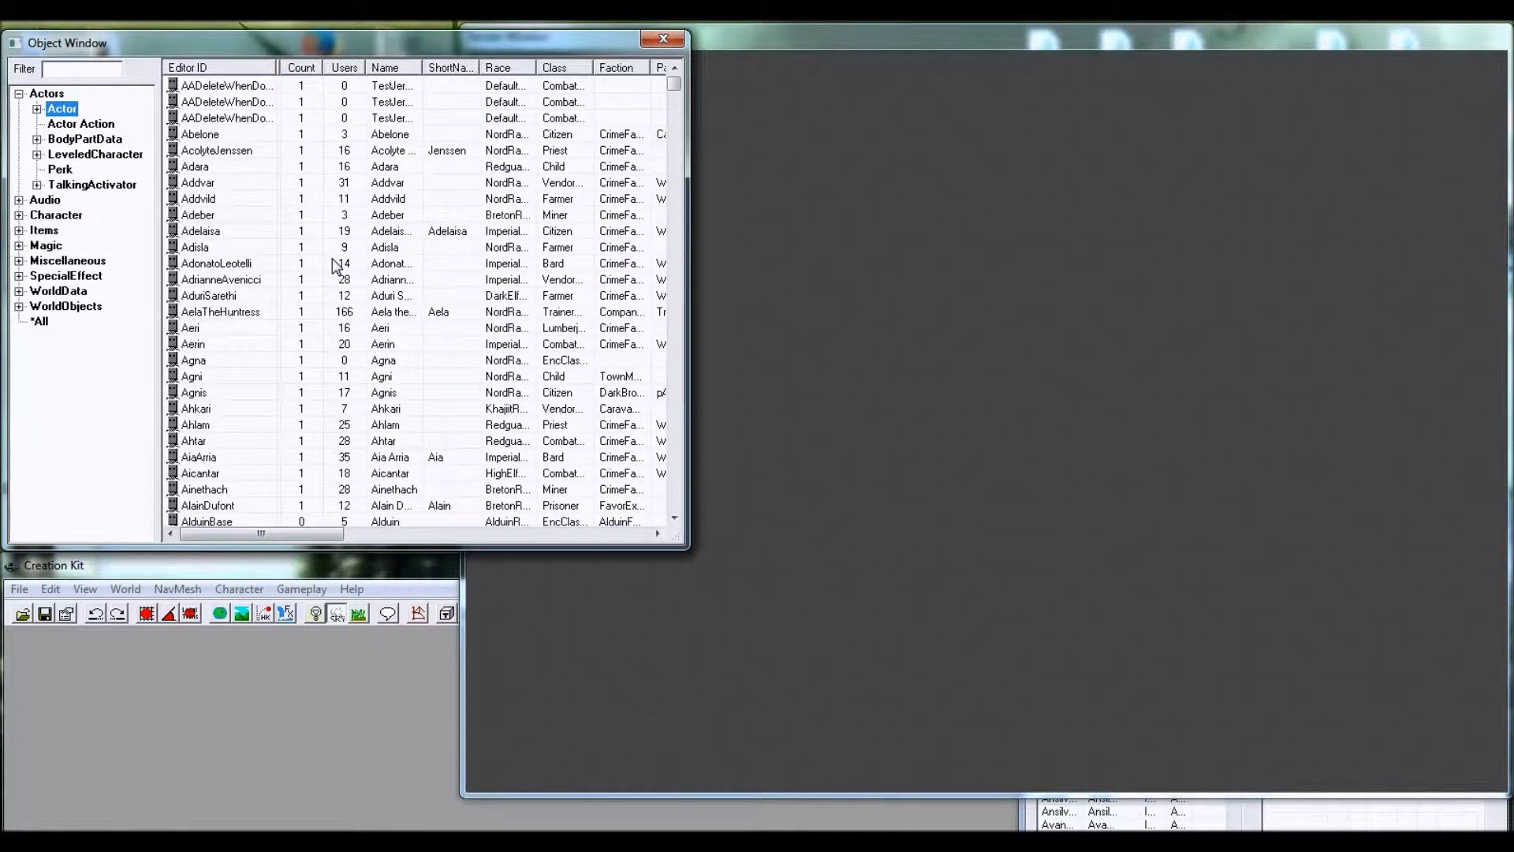
pyautogui.click(717, 36)
pyautogui.moveTo(702, 40)
pyautogui.mouseDown()
pyautogui.moveTo(689, 38)
pyautogui.moveTo(703, 39)
pyautogui.mouseUp()
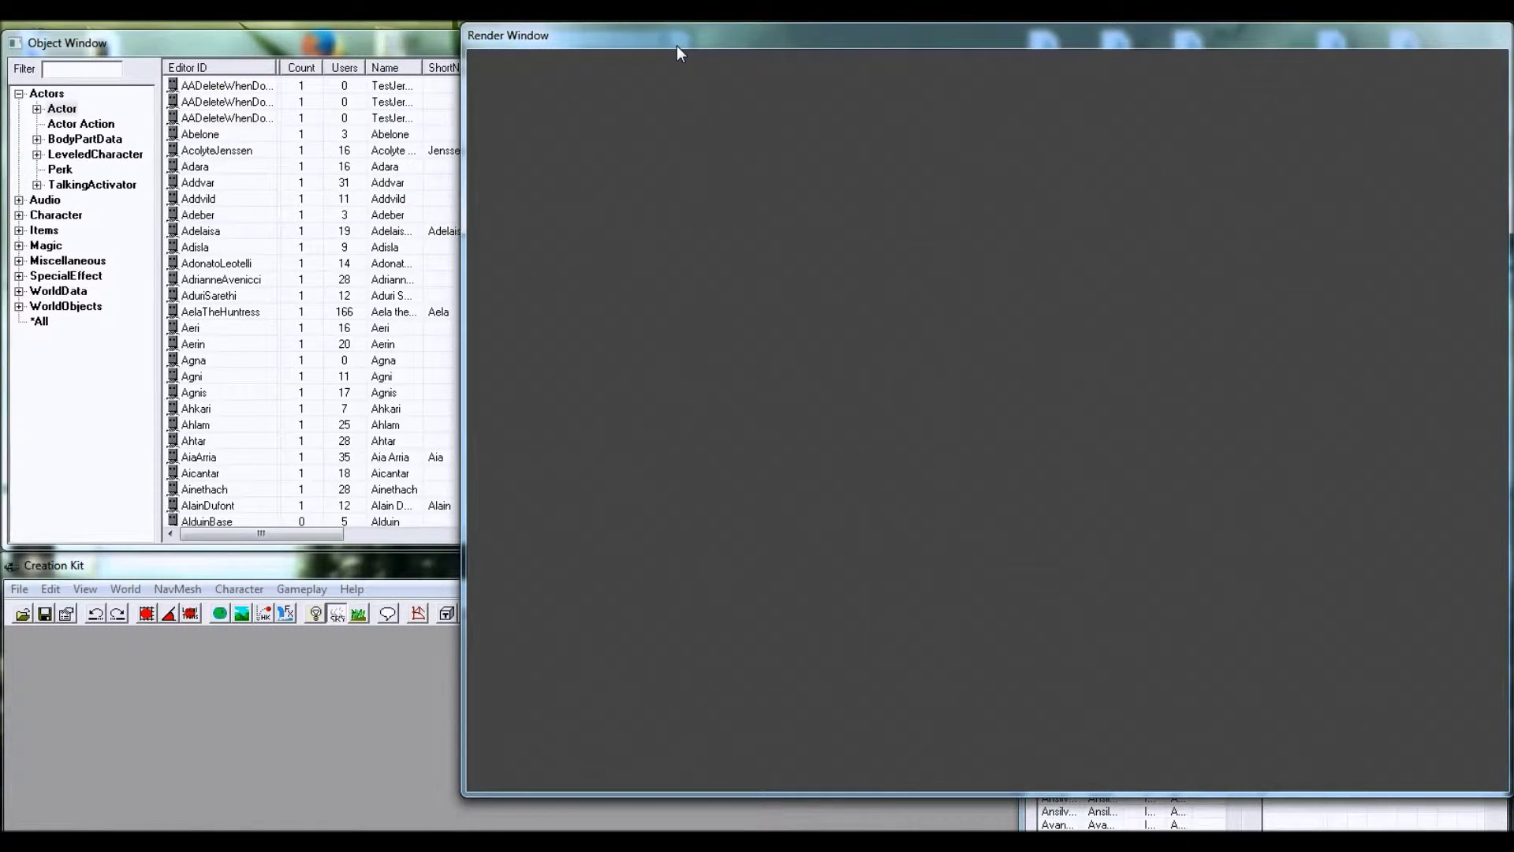
# - Move the Cell View over the Render Window, load the RiverwoodAlvorsHouse interior cell, and disable all animation warnings
pyautogui.click(1034, 818)
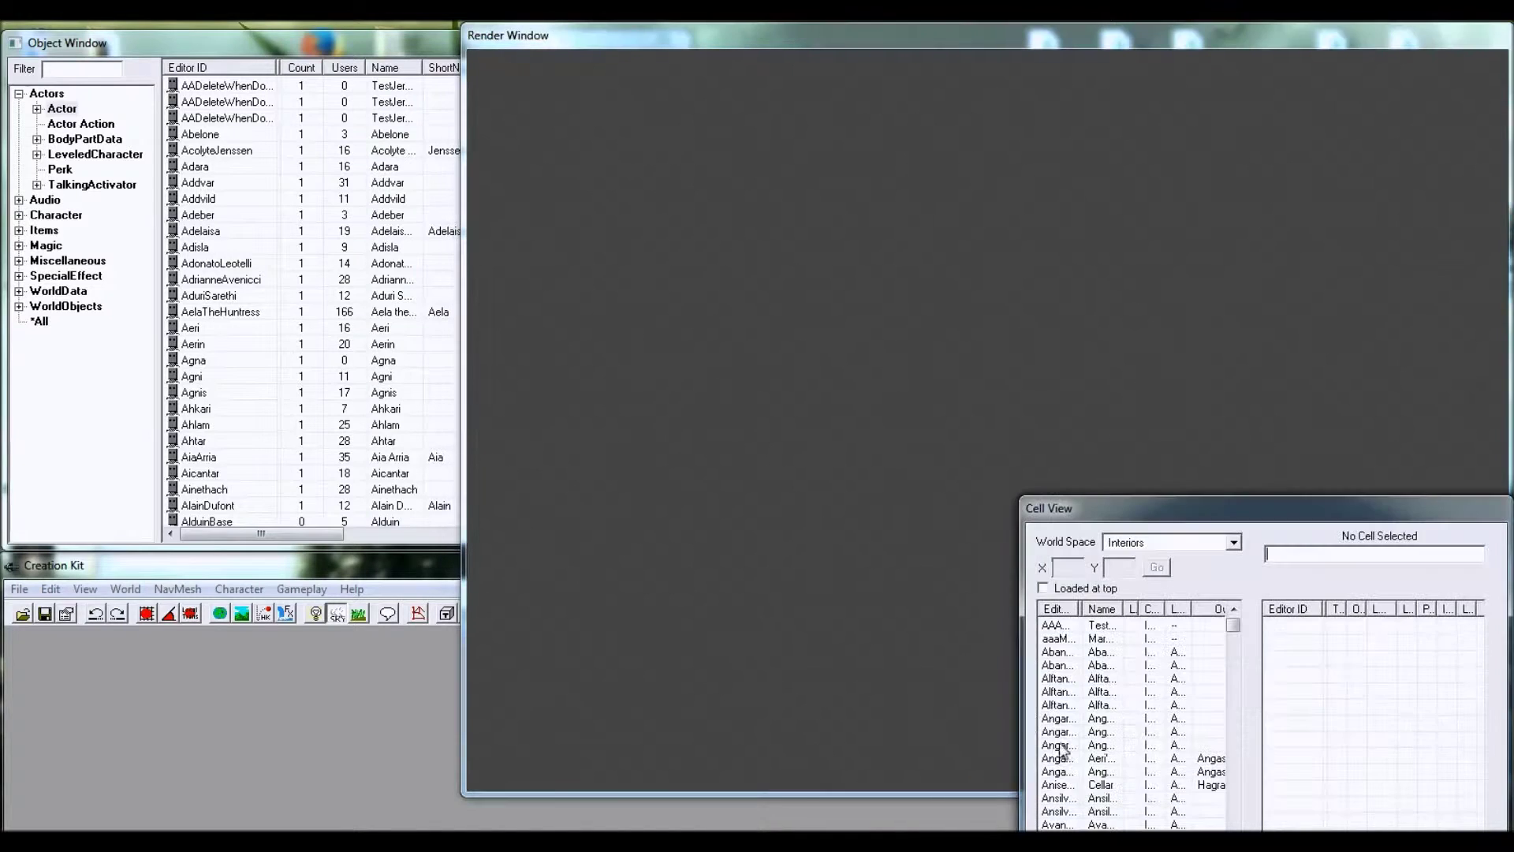
pyautogui.moveTo(1109, 519); pyautogui.dragTo(1036, 387)
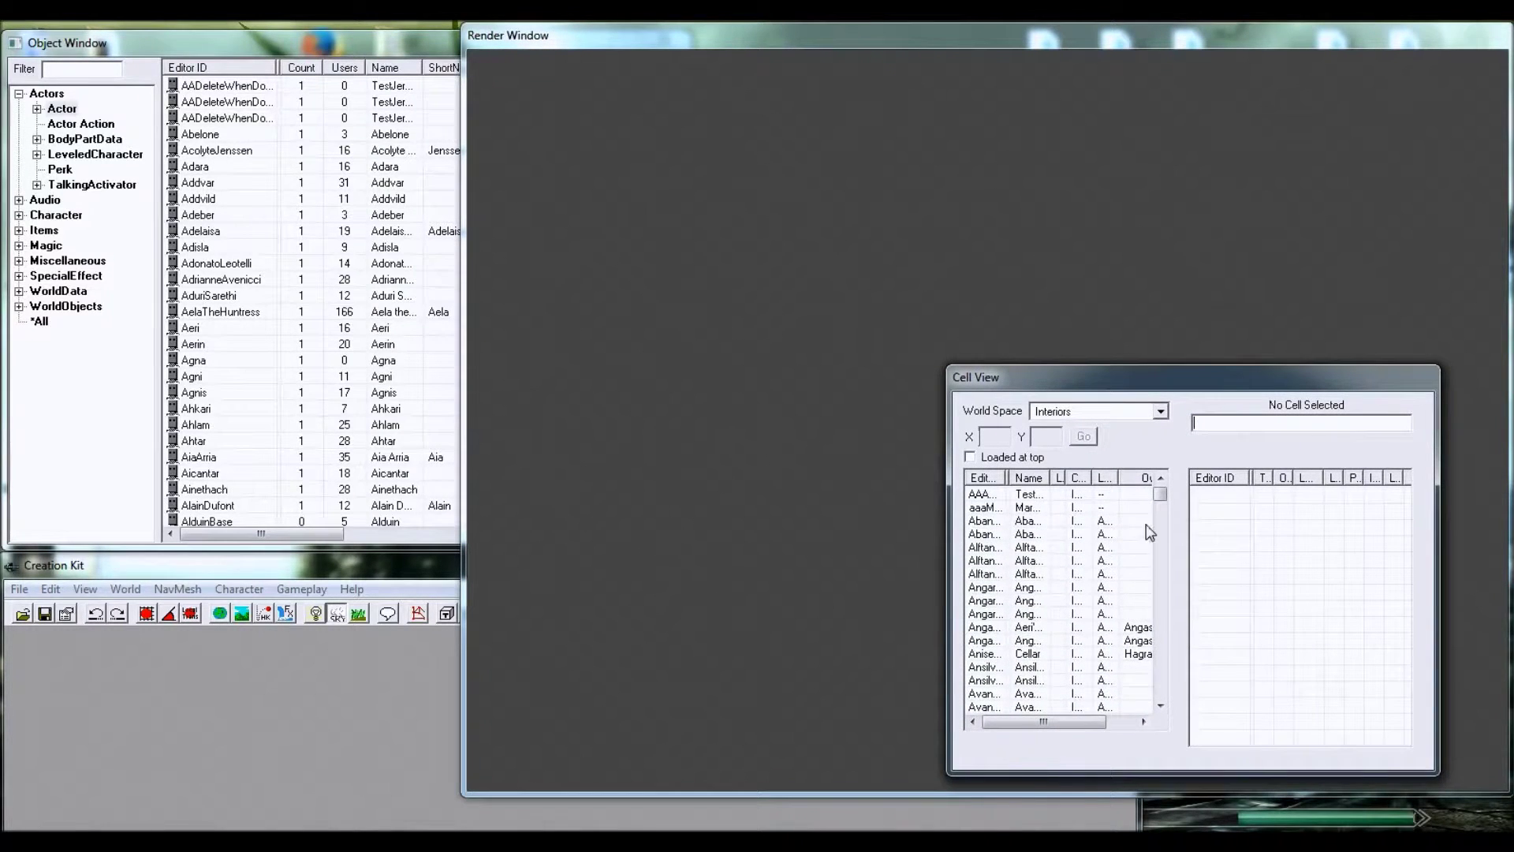
pyautogui.moveTo(1162, 502); pyautogui.dragTo(1163, 624)
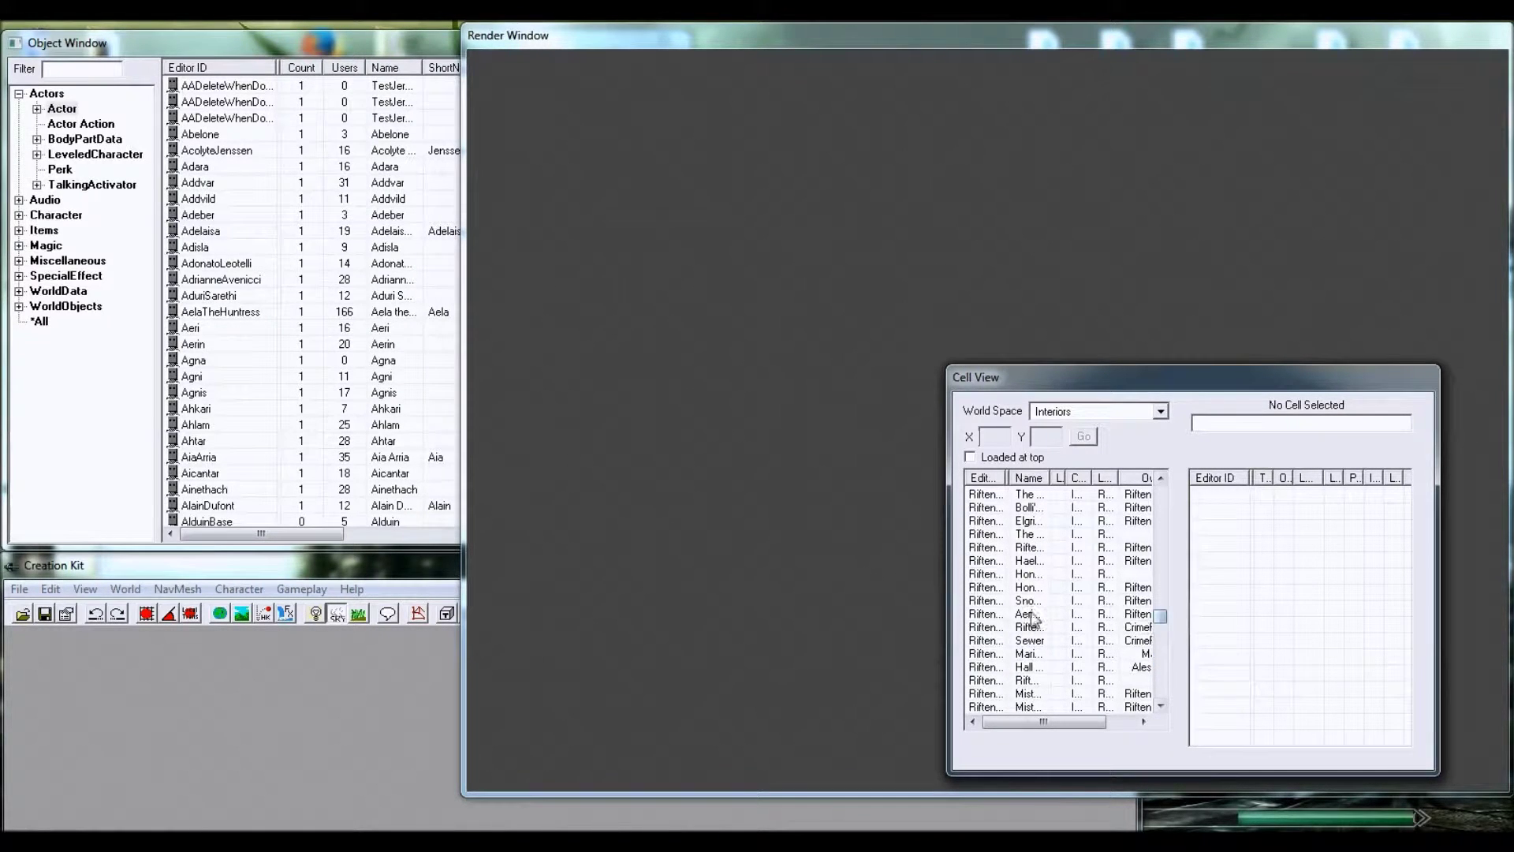
pyautogui.click(992, 577)
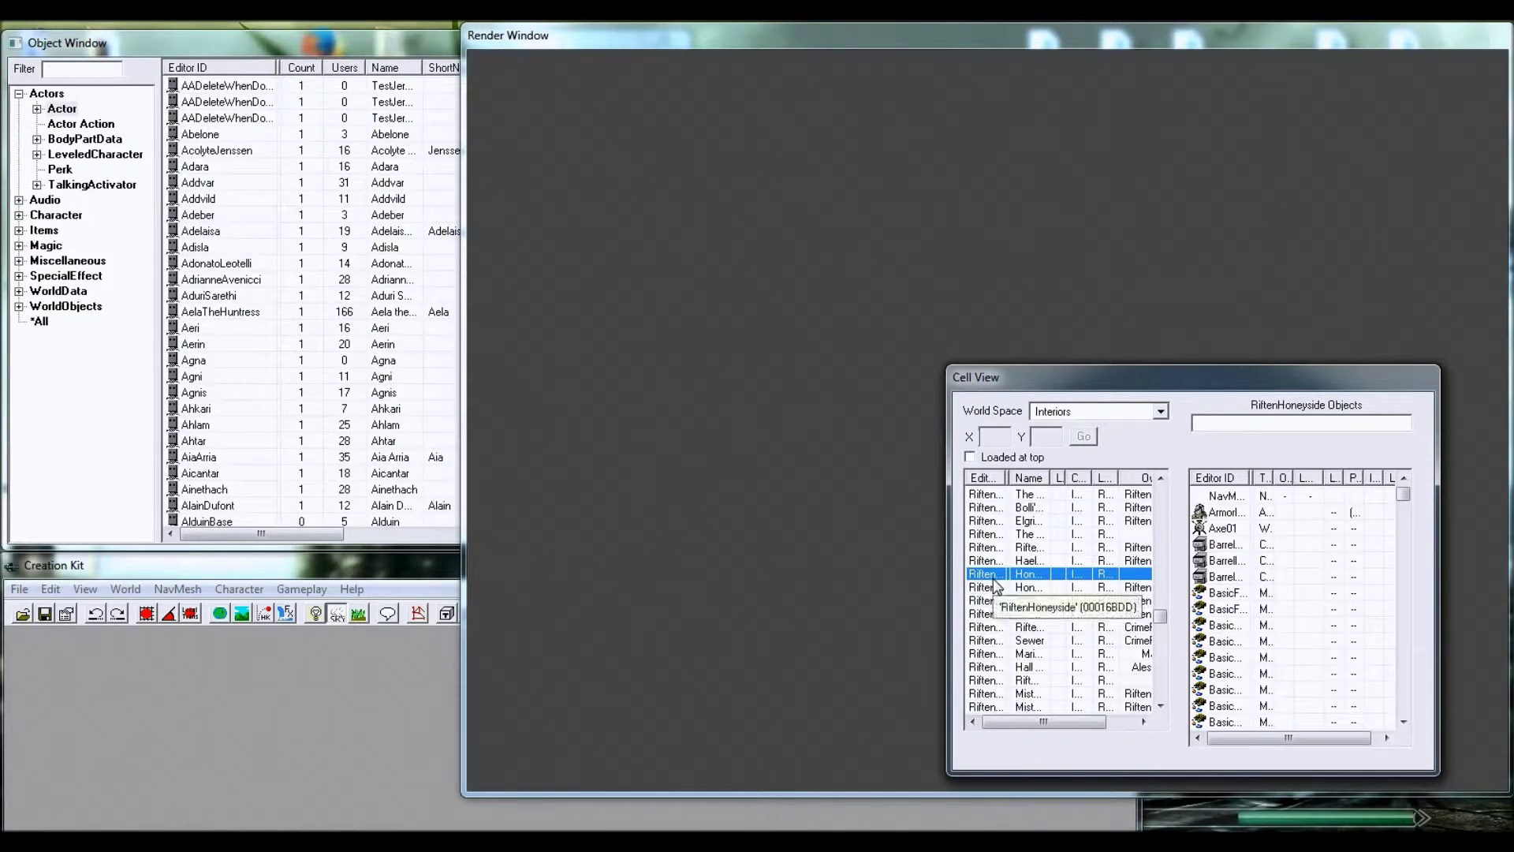
pyautogui.write('riv')
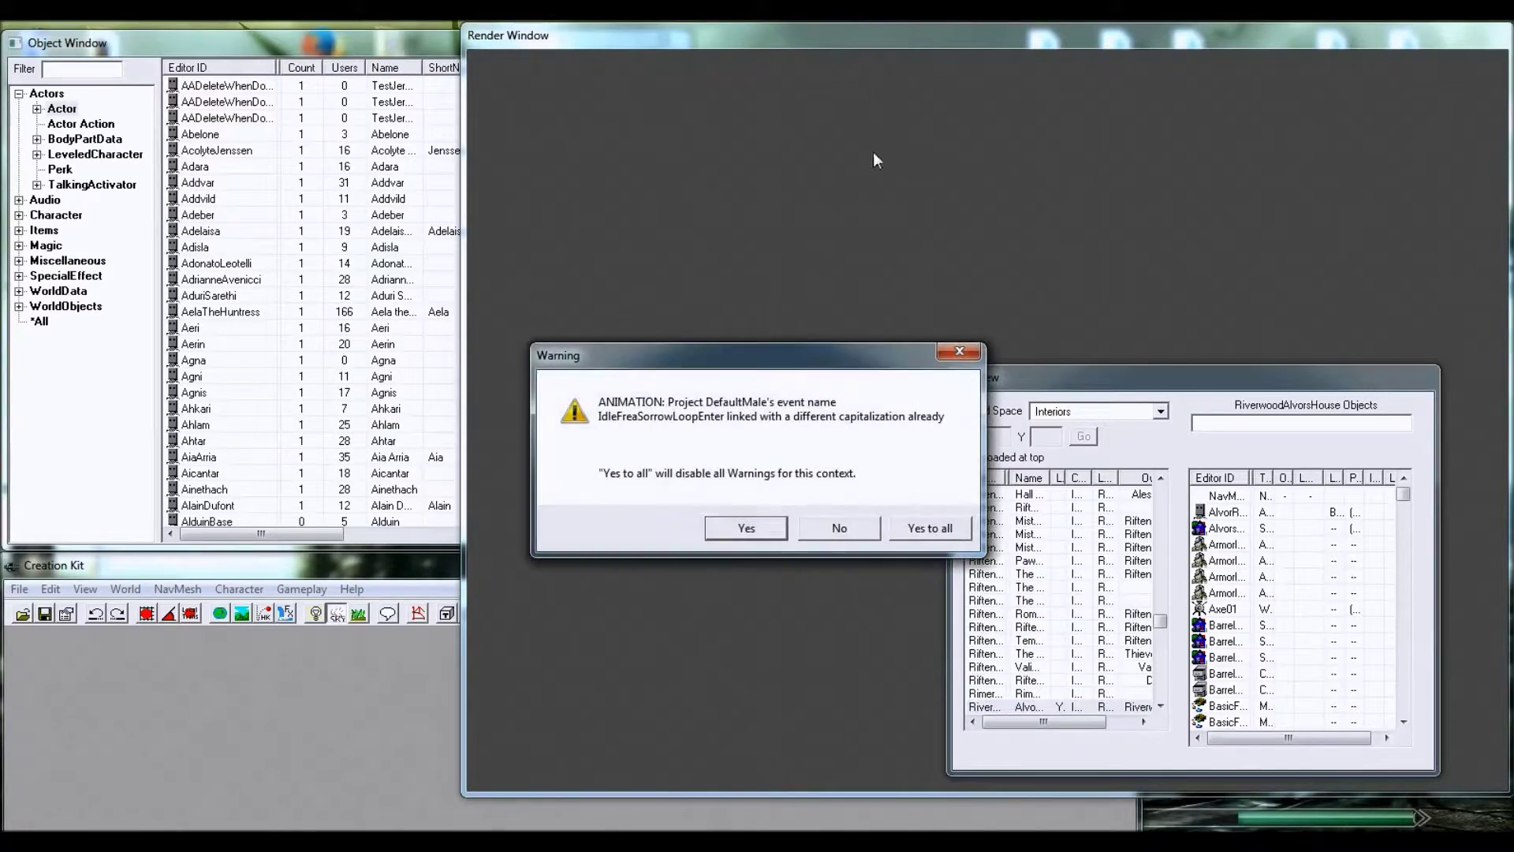
pyautogui.click(934, 521)
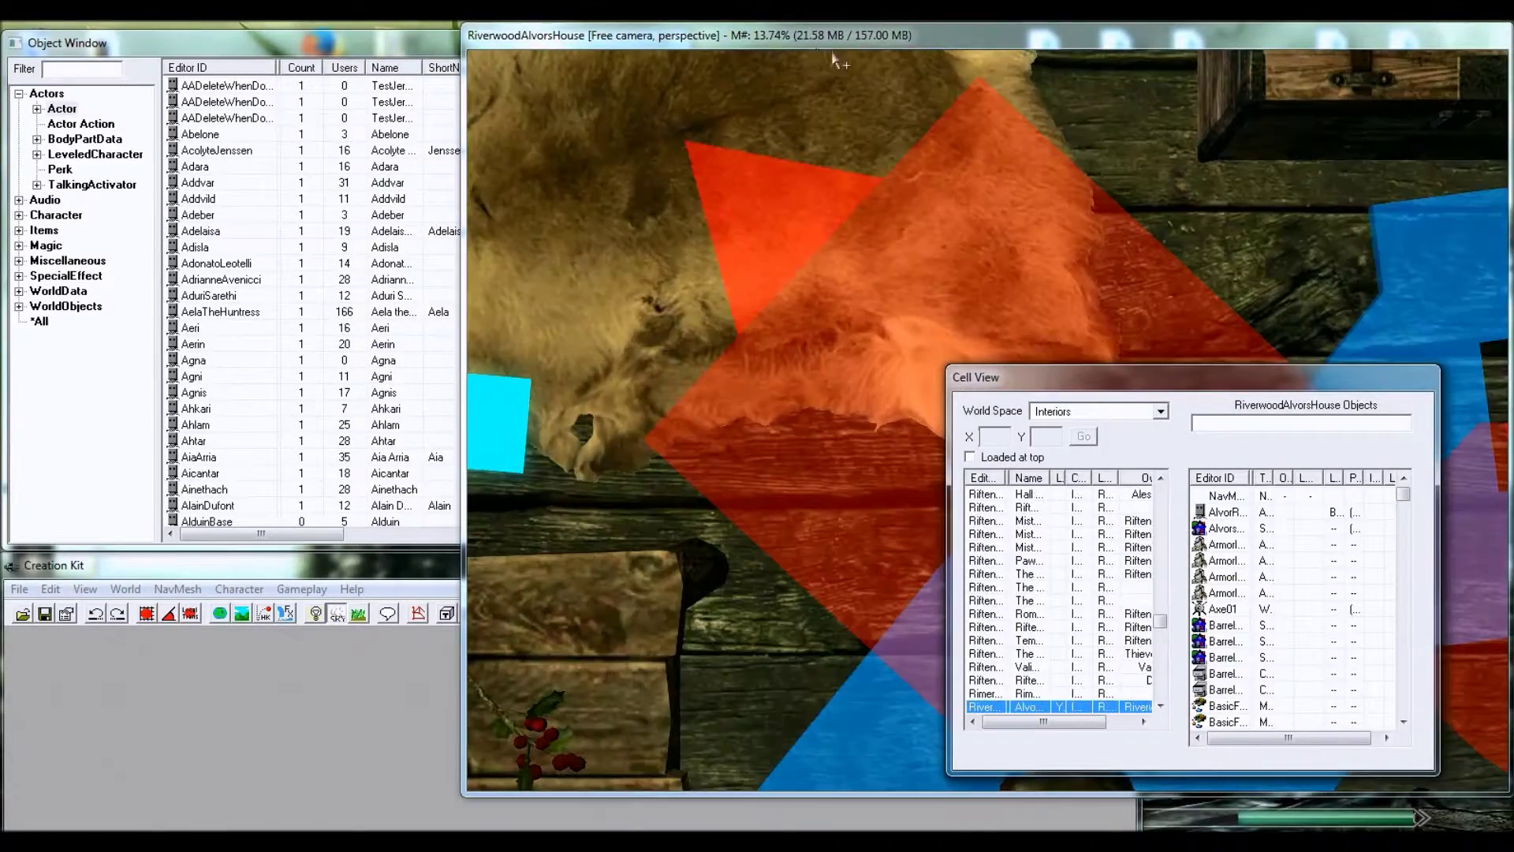
# - Examine the whole layout of the loaded house from above and its rooms at close range
pyautogui.click(929, 307)
pyautogui.scroll(-10, 955, 355)
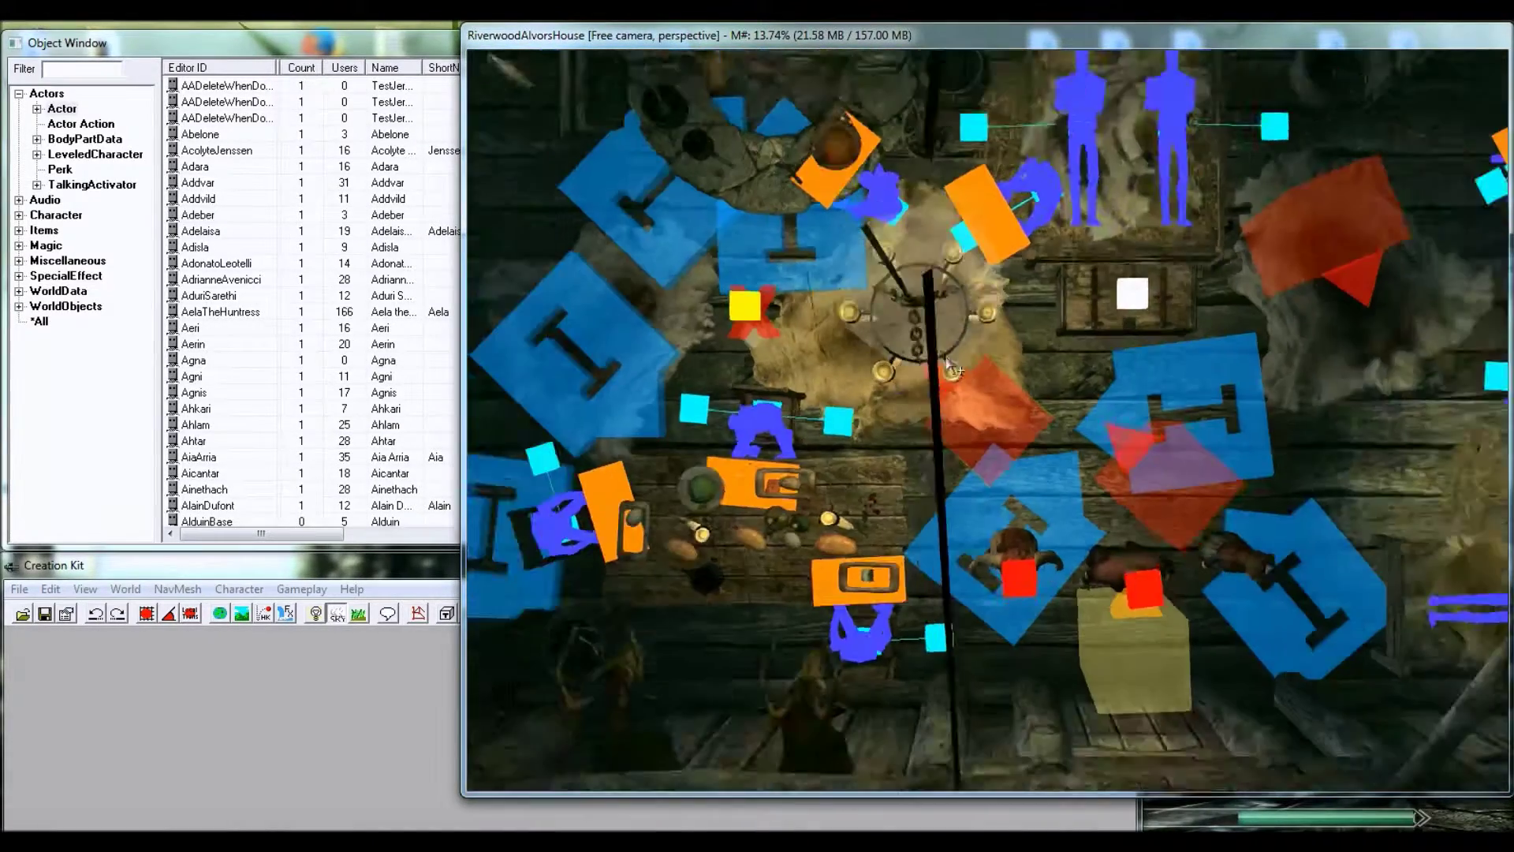
pyautogui.scroll(-3, 944, 384)
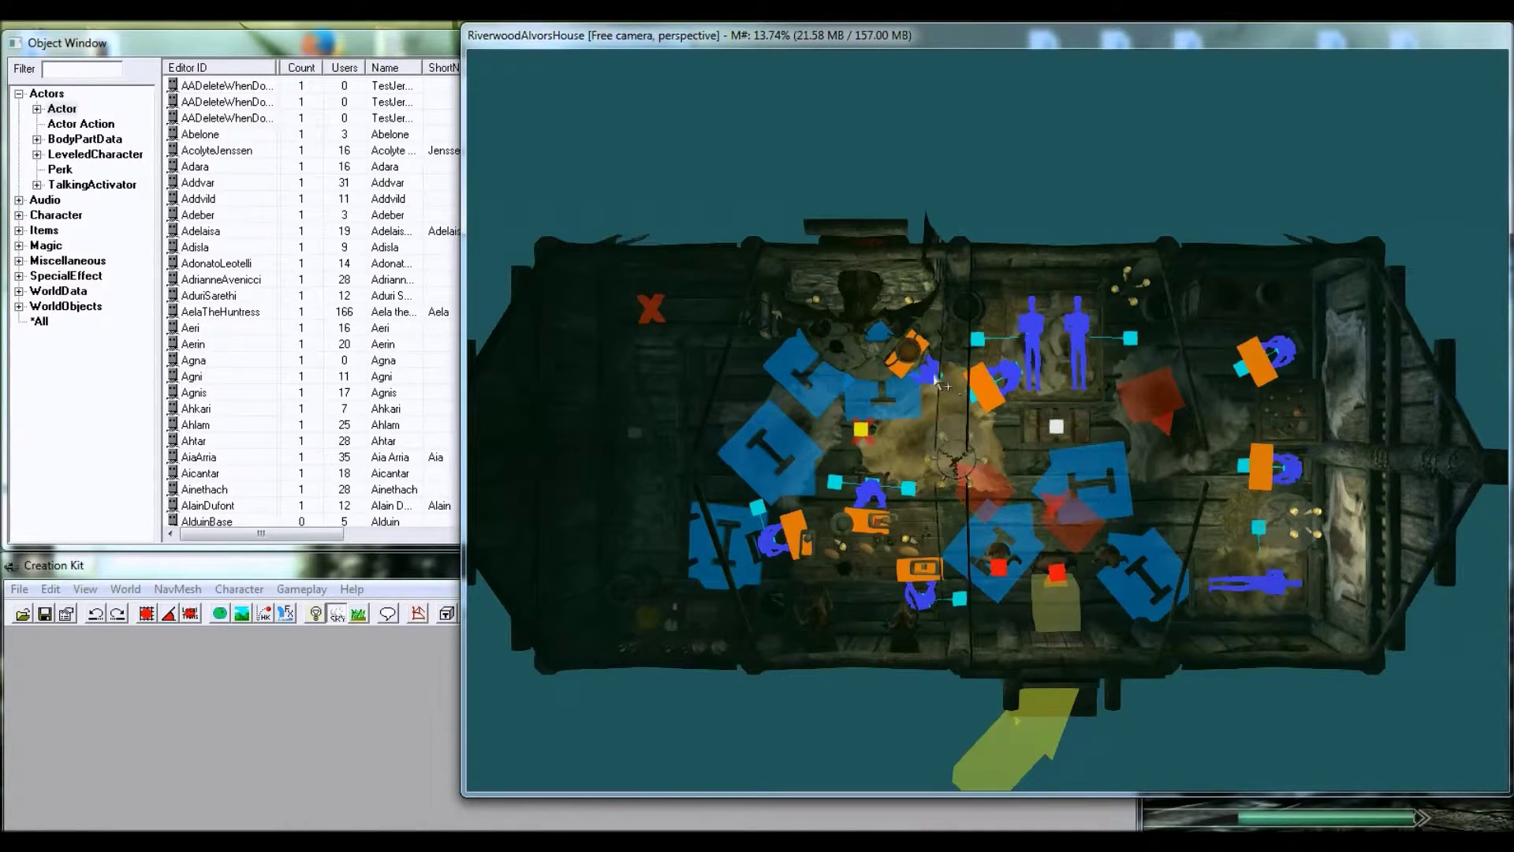
pyautogui.keyDown('shift'); pyautogui.moveTo(839, 287); pyautogui.dragTo(977, 311, button='middle'); pyautogui.keyUp('shift')
pyautogui.scroll(6, 977, 311)
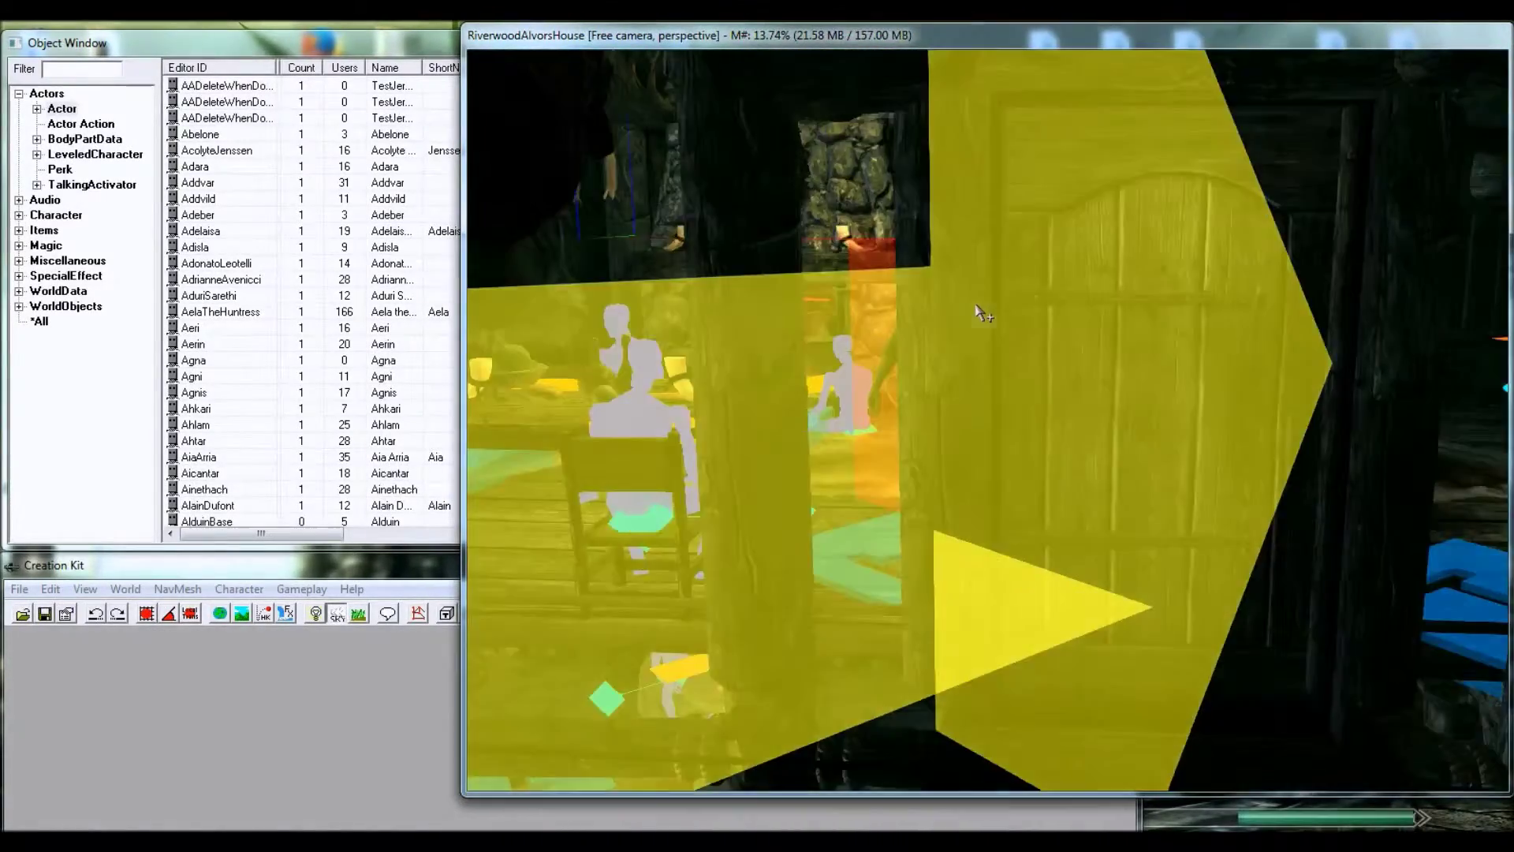
pyautogui.scroll(10, 978, 323)
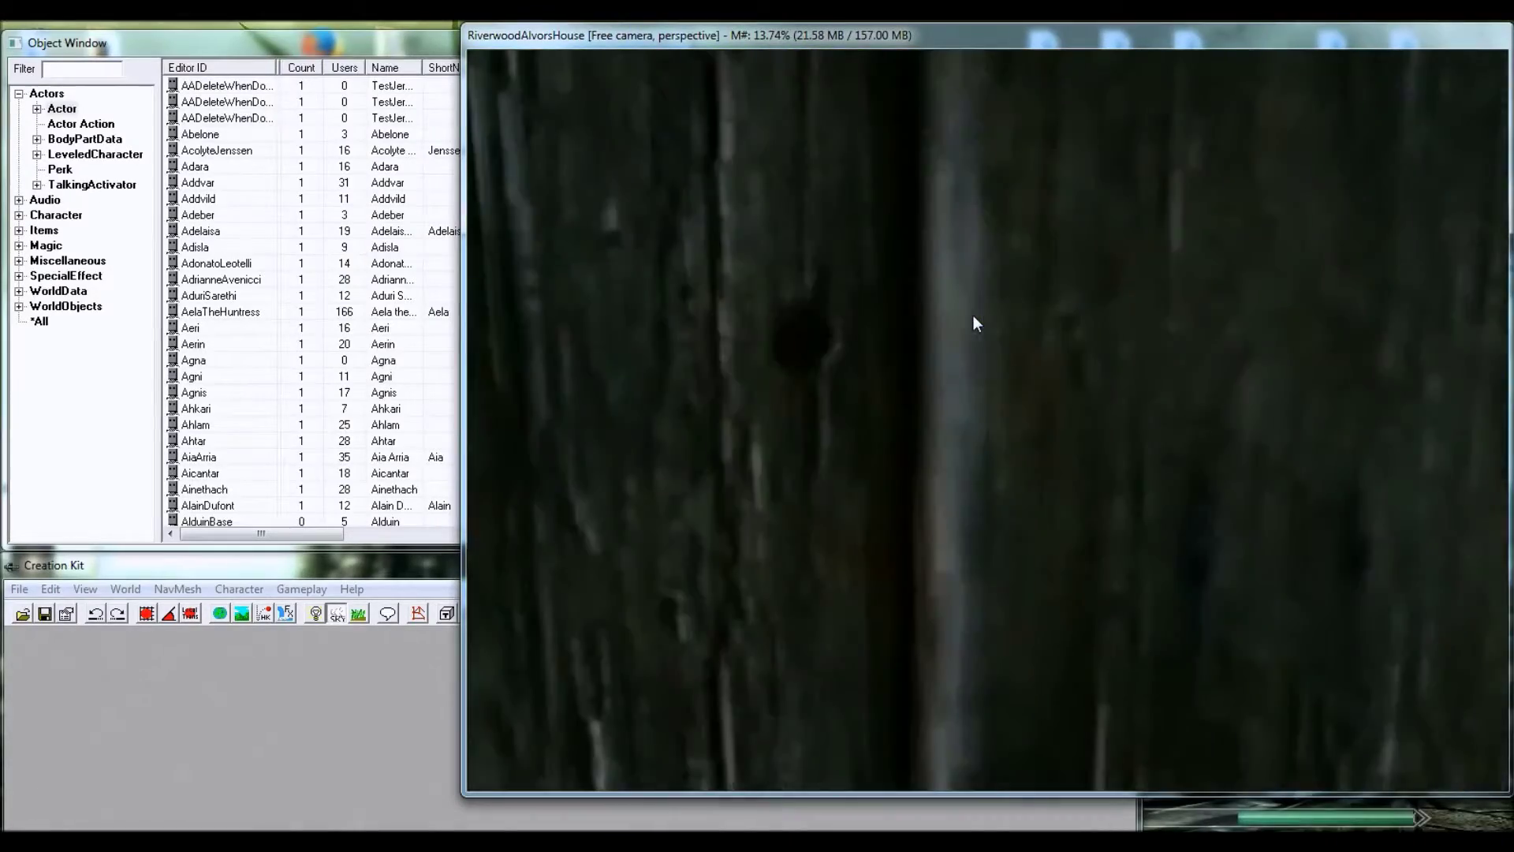
pyautogui.scroll(6, 972, 315)
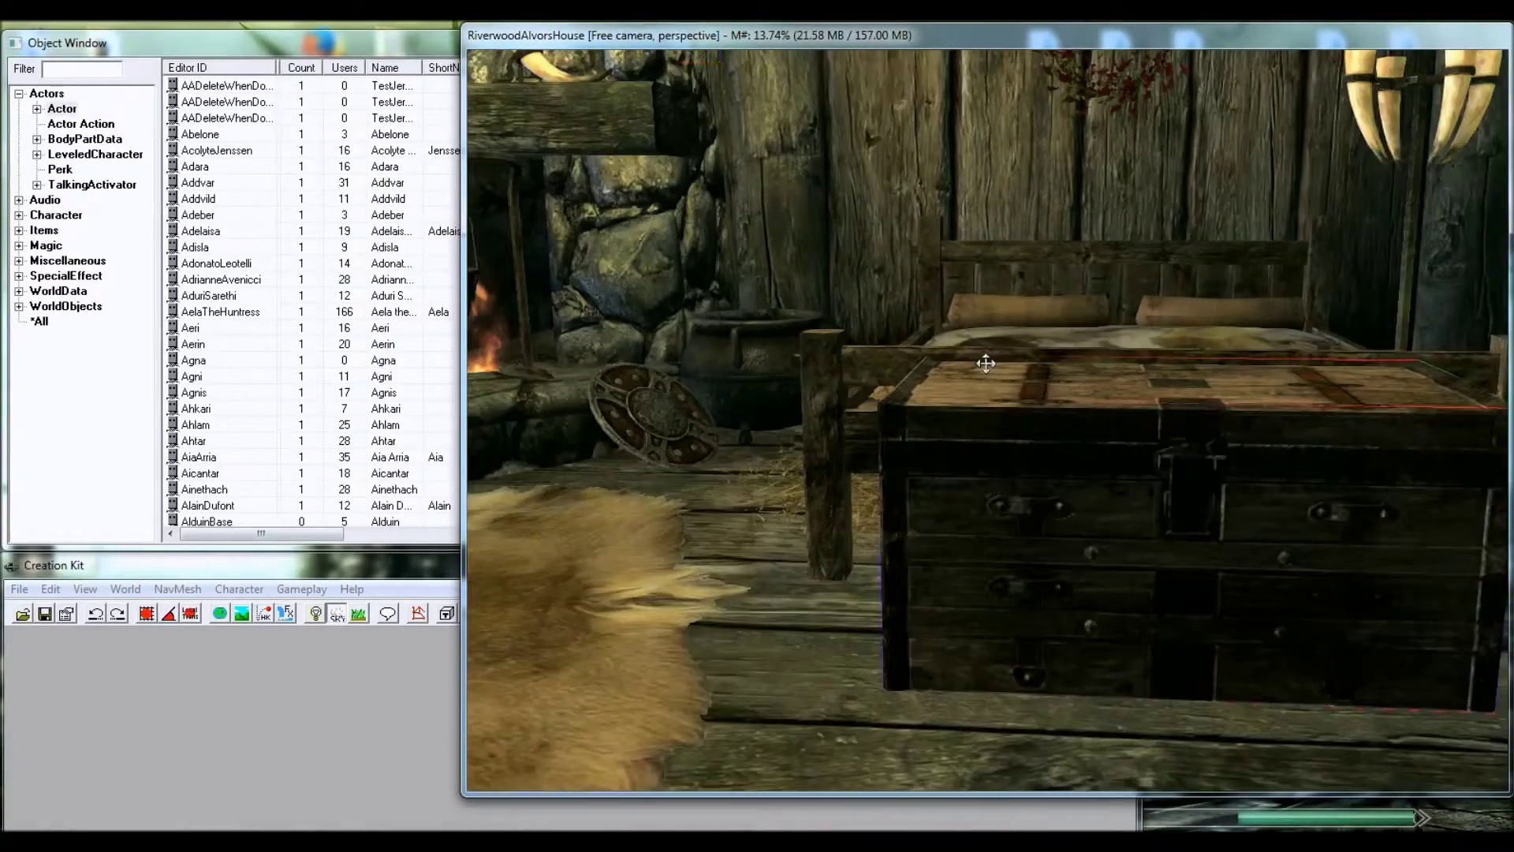
# - Examine the chest by the bed, the characters near the door and the food shelf from several angles
pyautogui.click(1070, 408)
pyautogui.keyDown('shift'); pyautogui.moveTo(1071, 409); pyautogui.dragTo(1153, 439, button='middle'); pyautogui.keyUp('shift')
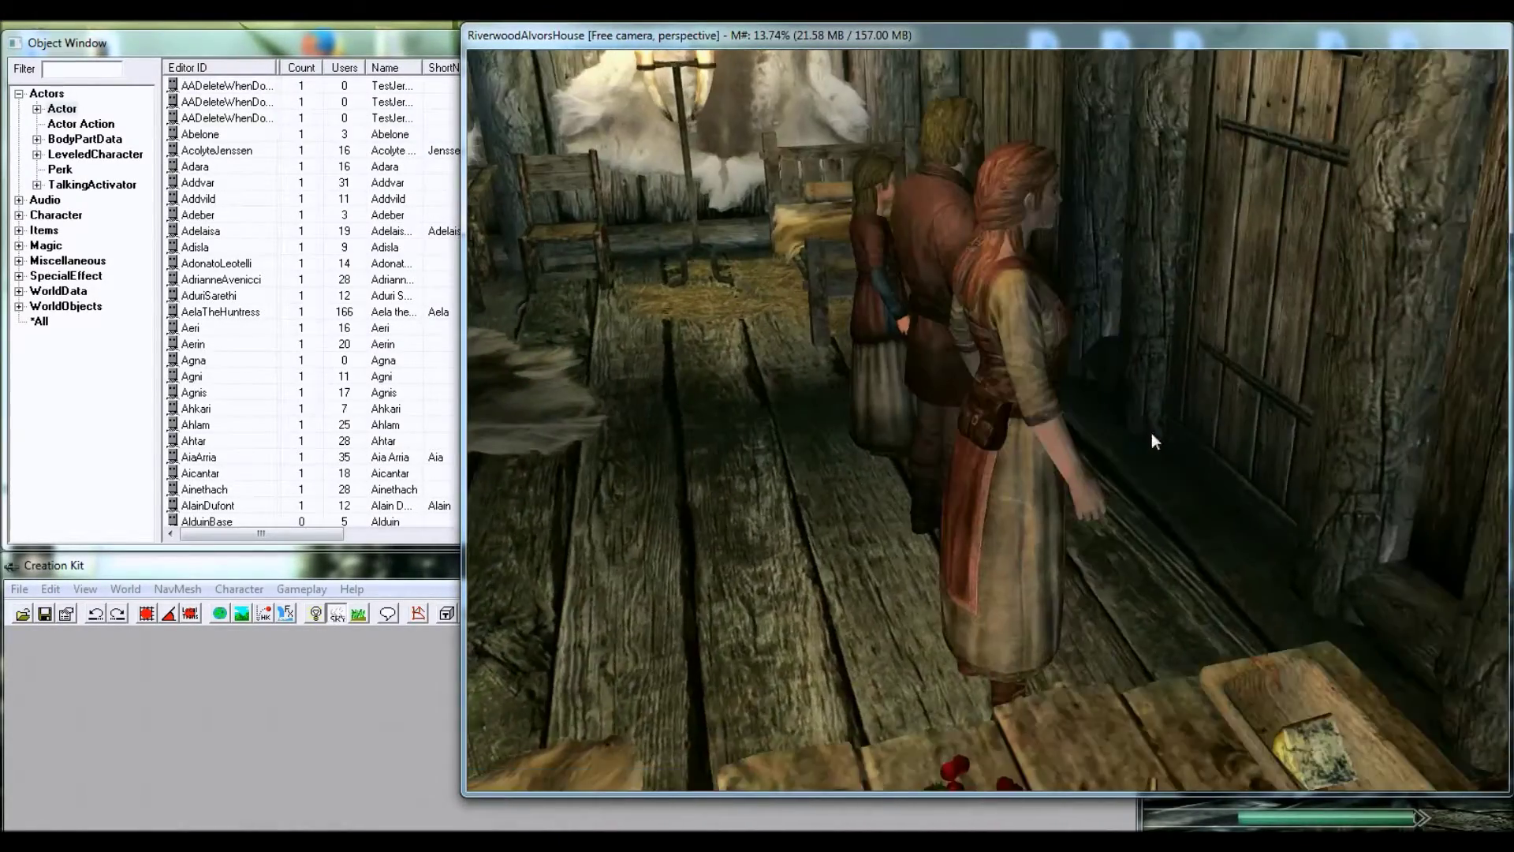
pyautogui.click(1057, 356)
pyautogui.keyDown('shift'); pyautogui.moveTo(1057, 356); pyautogui.dragTo(785, 432, button='middle'); pyautogui.keyUp('shift')
pyautogui.scroll(-1, 932, 439)
pyautogui.scroll(1, 929, 439)
pyautogui.click(928, 439)
pyautogui.scroll(3, 785, 432)
pyautogui.click(767, 494)
pyautogui.keyDown('shift'); pyautogui.moveTo(767, 494); pyautogui.dragTo(934, 460, button='middle'); pyautogui.keyUp('shift')
pyautogui.keyDown('shift'); pyautogui.moveTo(700, 229); pyautogui.dragTo(956, 230, button='middle'); pyautogui.keyUp('shift')
pyautogui.click(961, 254)
pyautogui.scroll(-2, 958, 348)
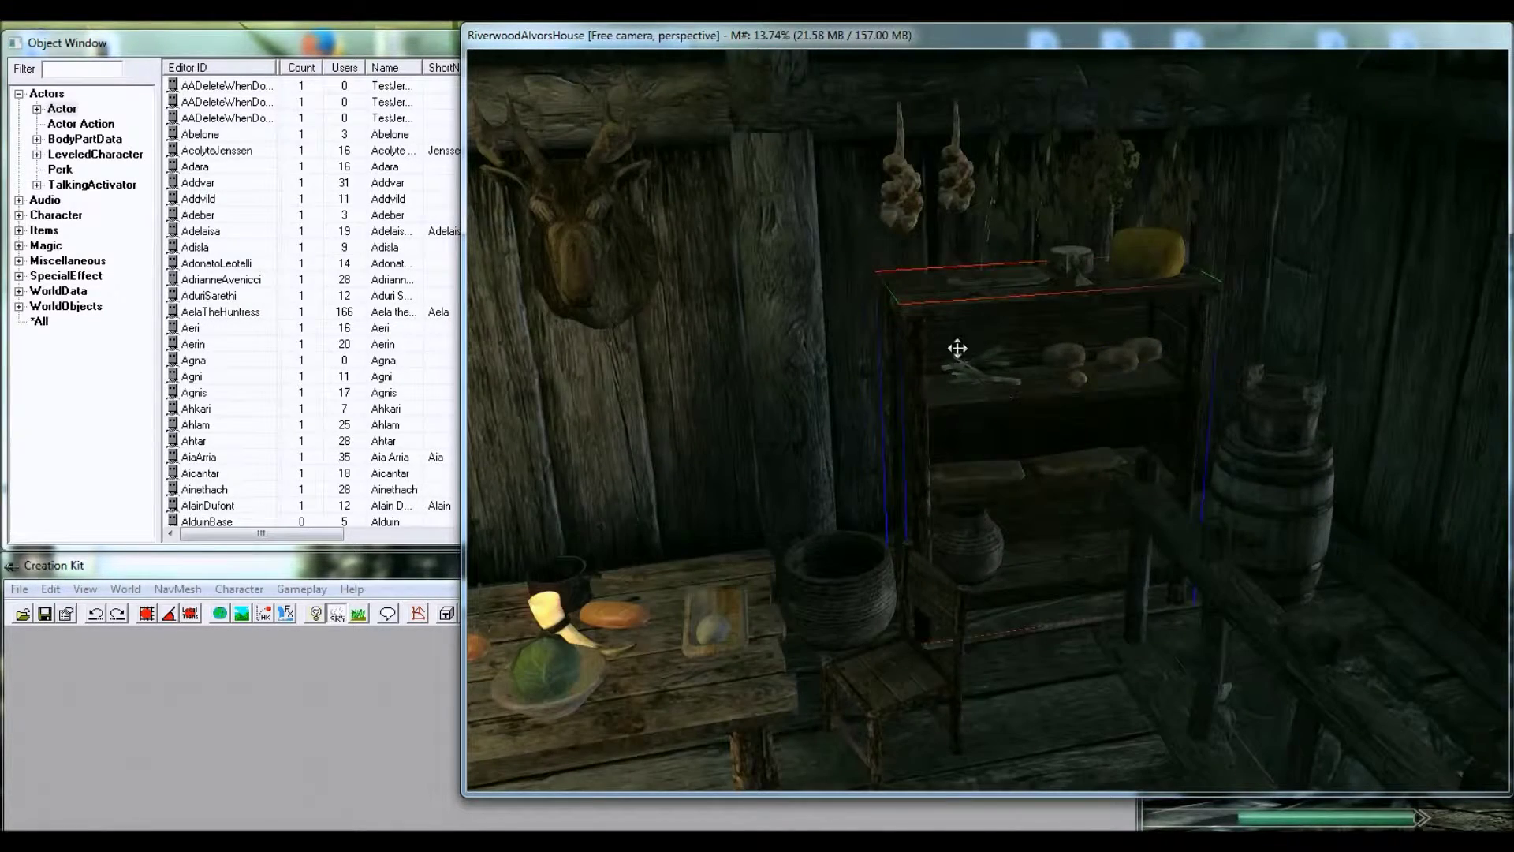
# - Show the markers in the cell around the food shelf and table, and hide them again
pyautogui.press('m')
pyautogui.scroll(-3, 955, 357)
pyautogui.keyDown('shift'); pyautogui.moveTo(954, 358); pyautogui.dragTo(952, 647, button='middle'); pyautogui.keyUp('shift')
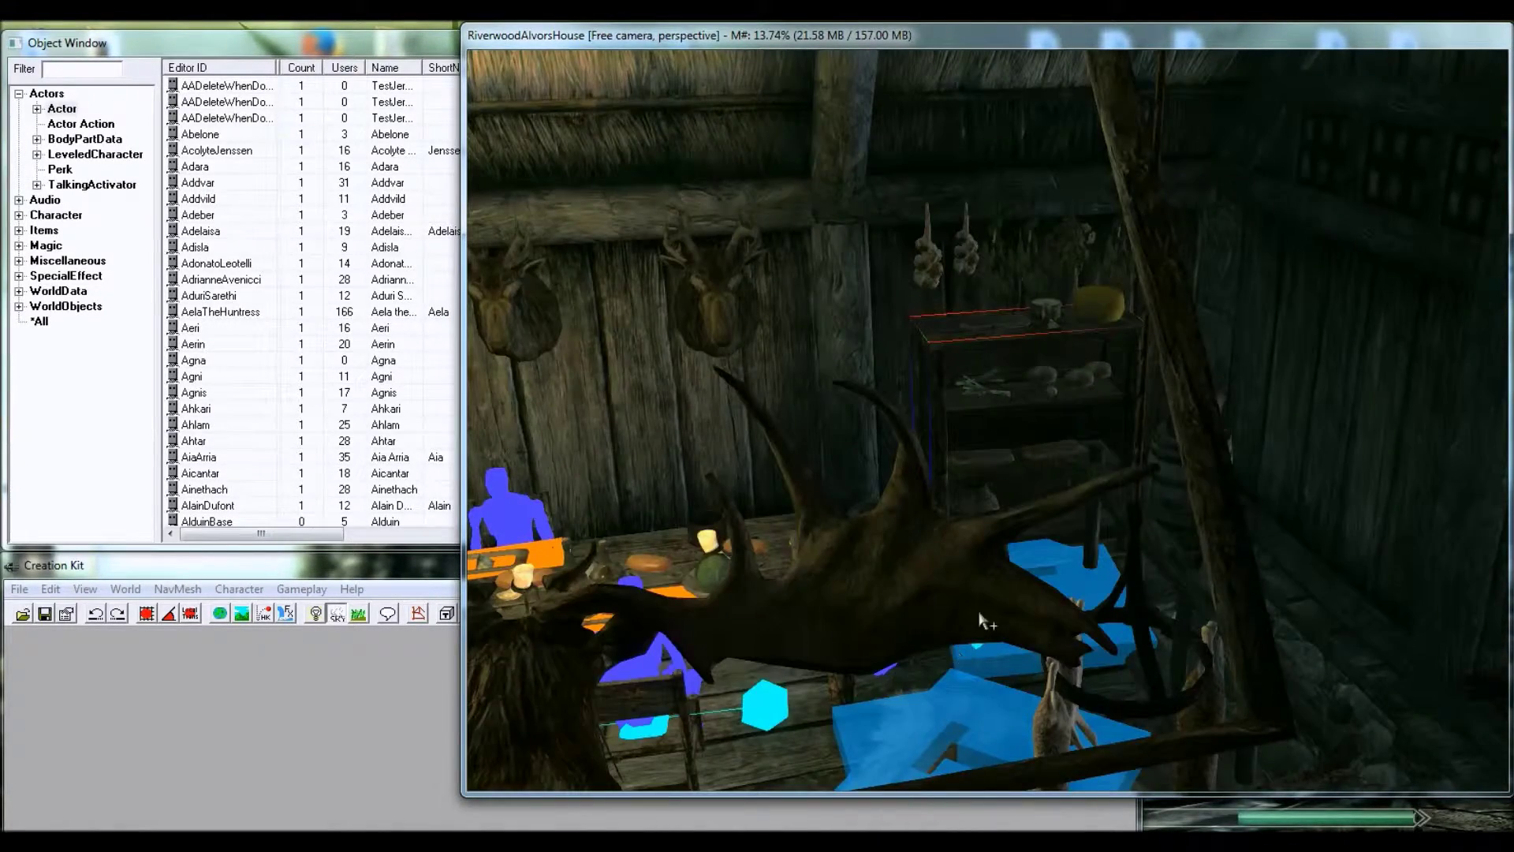
pyautogui.scroll(2, 990, 639)
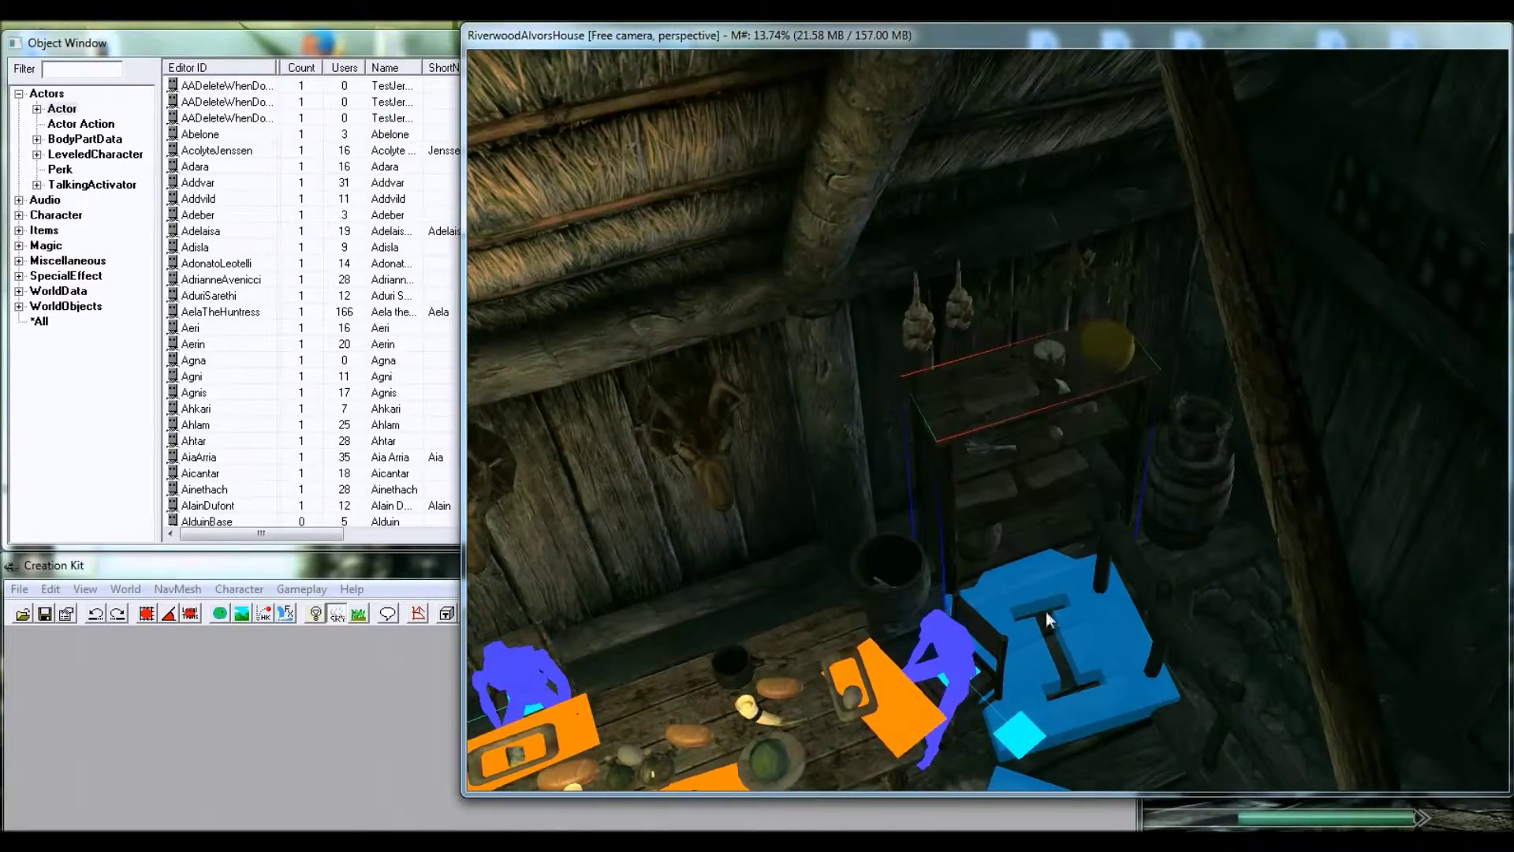
pyautogui.click(1045, 612)
pyautogui.moveTo(1046, 612); pyautogui.dragTo(978, 534, button='middle')
pyautogui.press('m')
# - Examine the room from above and the fur rug between the fireplace and the table up close
pyautogui.moveTo(916, 446); pyautogui.dragTo(926, 474, button='middle')
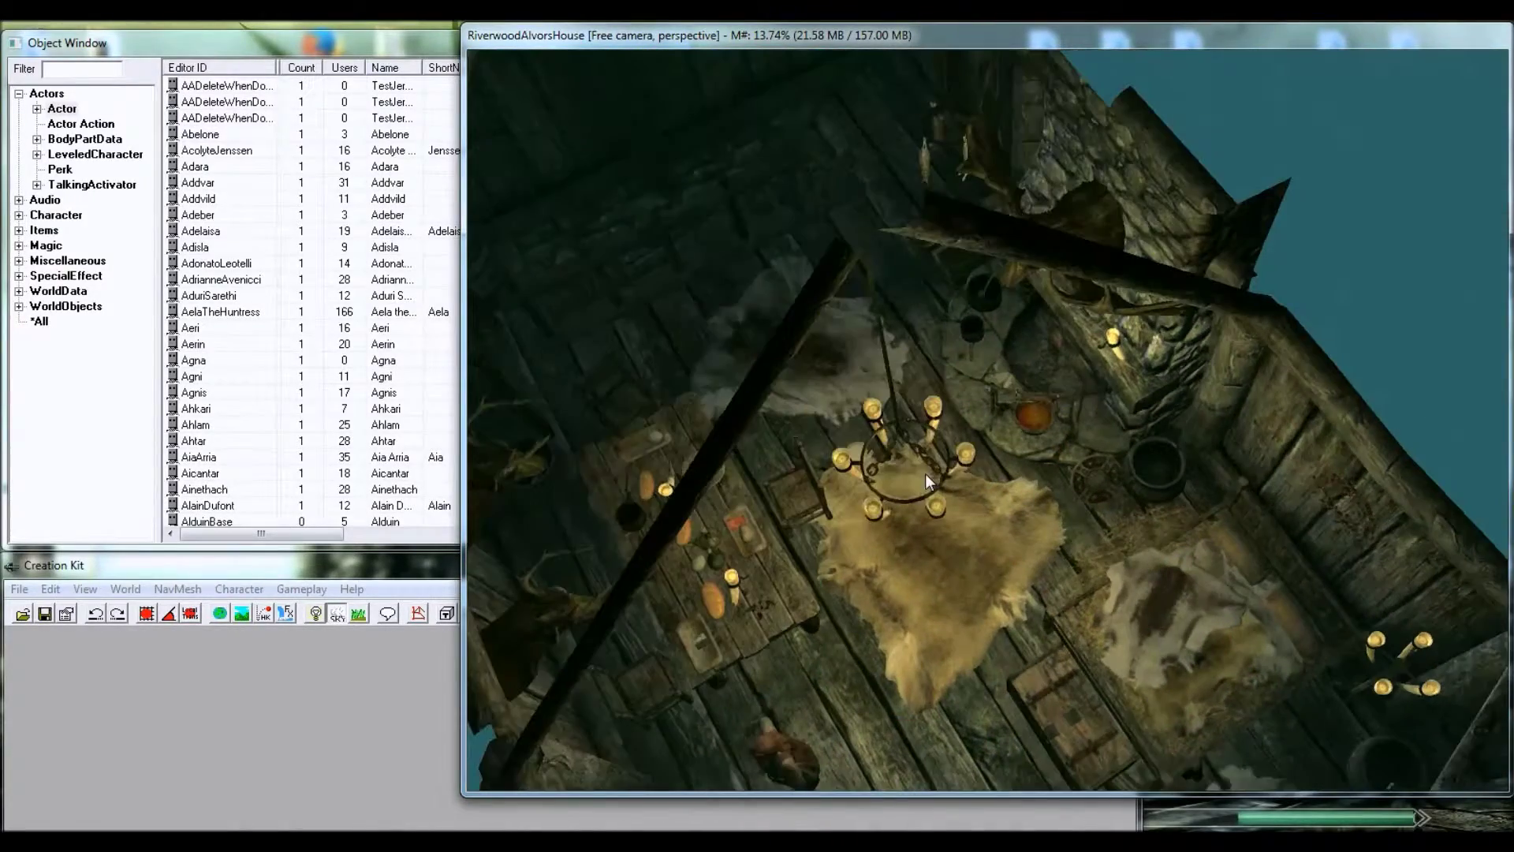
pyautogui.scroll(6, 923, 473)
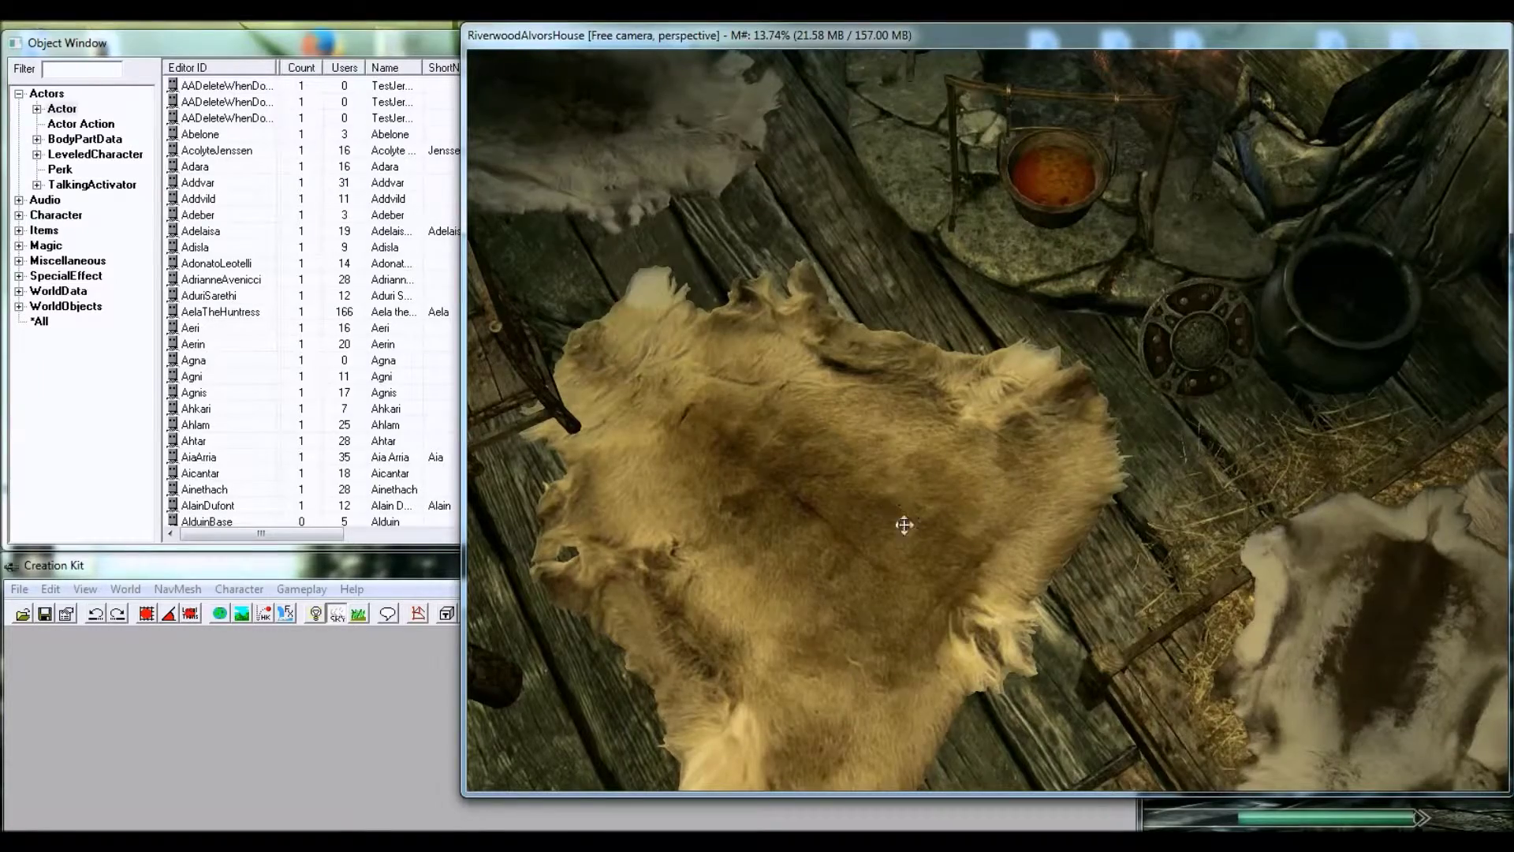
pyautogui.keyDown('shift'); pyautogui.moveTo(904, 525); pyautogui.dragTo(818, 492, button='middle'); pyautogui.keyUp('shift')
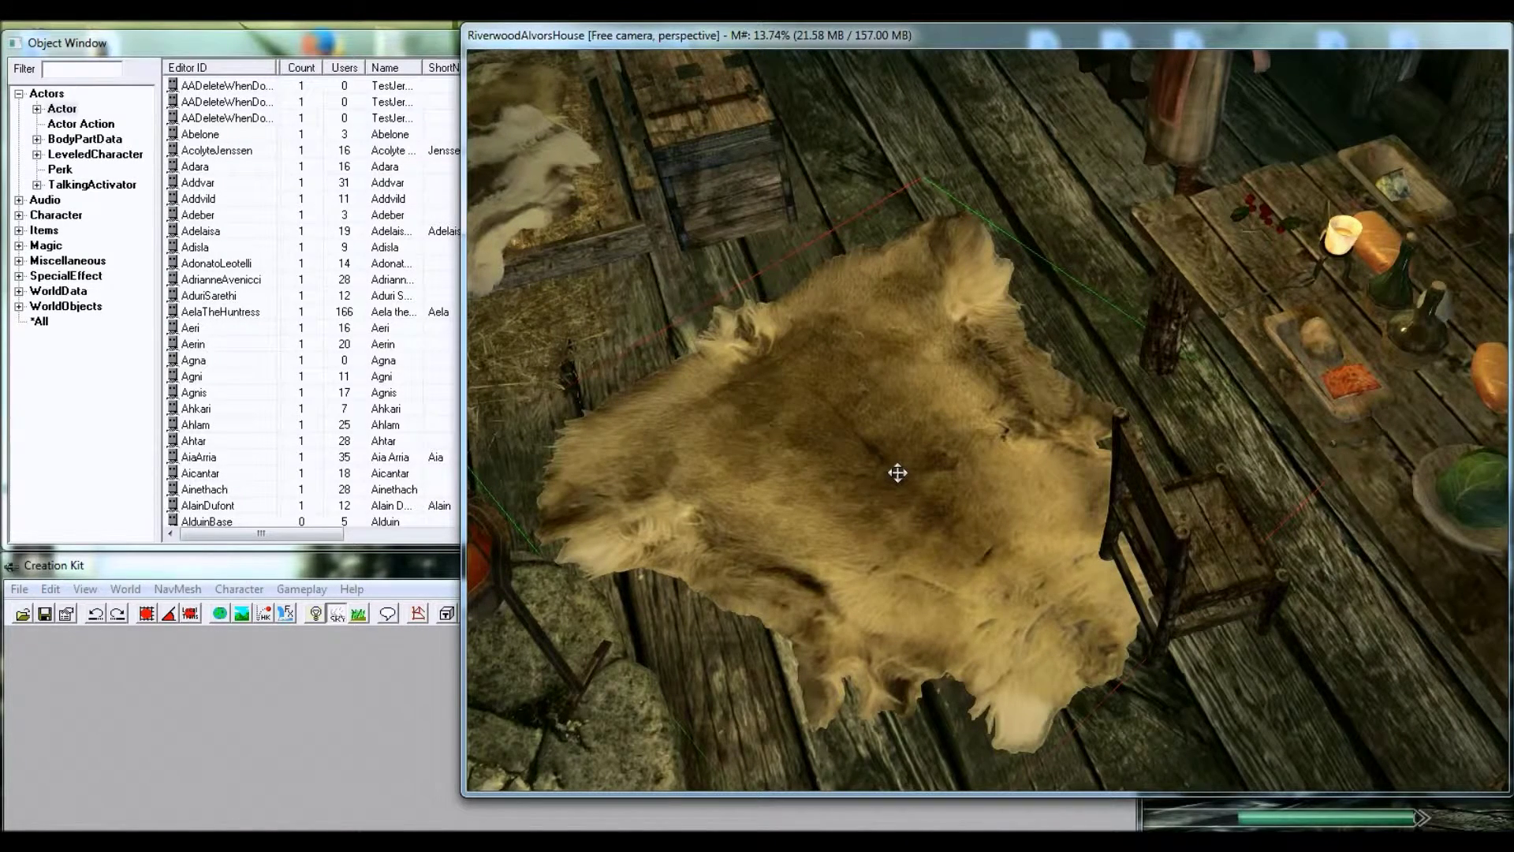
# - Examine the tan fur rug from directly above and up close, and the whole house layout around it
pyautogui.keyDown('shift'); pyautogui.moveTo(894, 473); pyautogui.dragTo(862, 517, button='middle'); pyautogui.keyUp('shift')
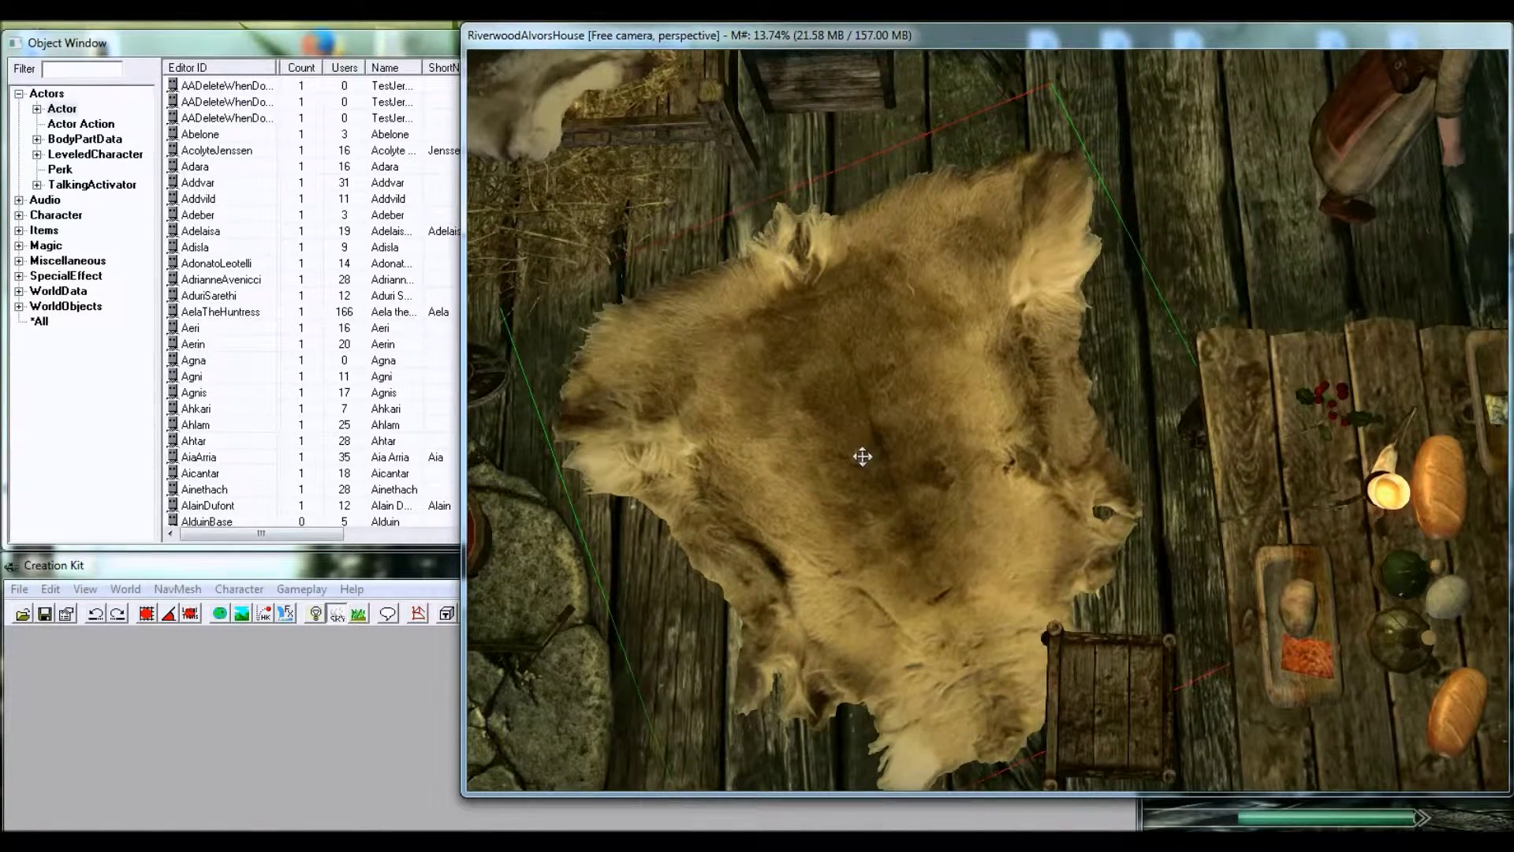
pyautogui.scroll(8, 907, 446)
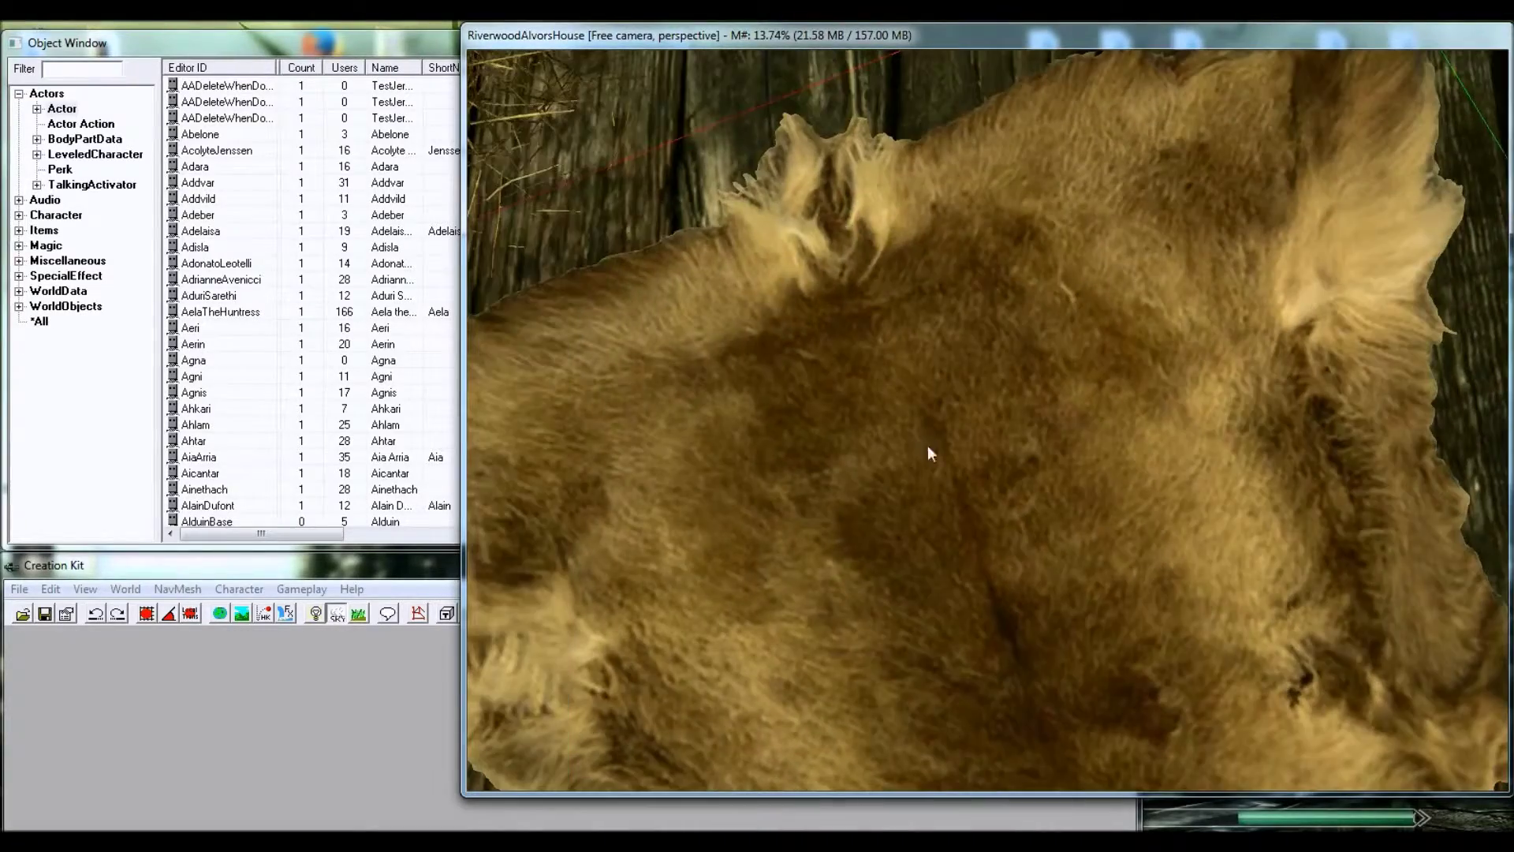
pyautogui.keyDown('shift'); pyautogui.moveTo(1054, 611); pyautogui.dragTo(951, 617, button='middle'); pyautogui.keyUp('shift')
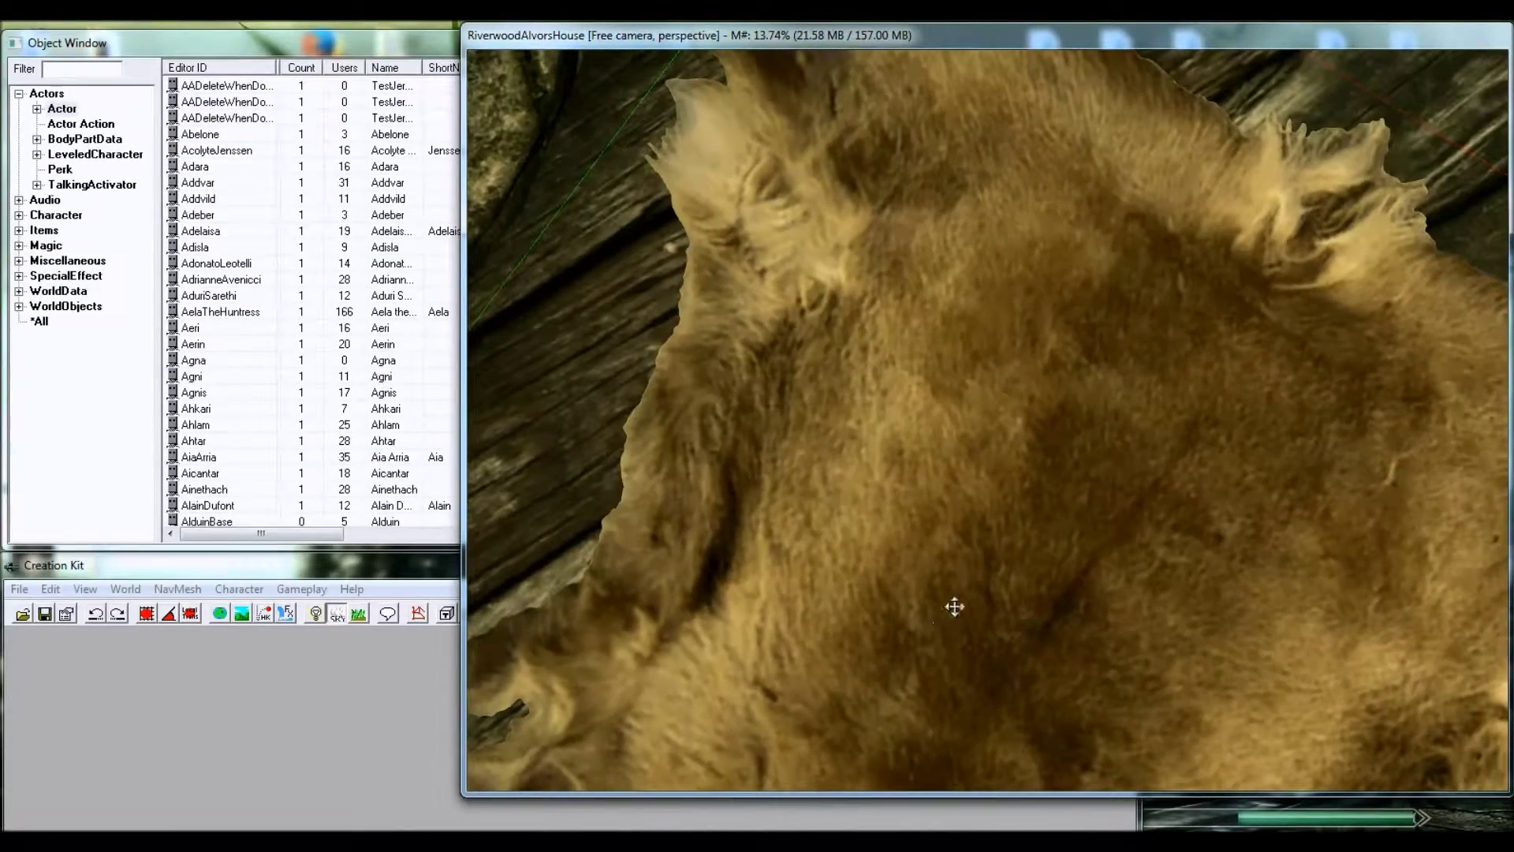
pyautogui.scroll(-10, 963, 544)
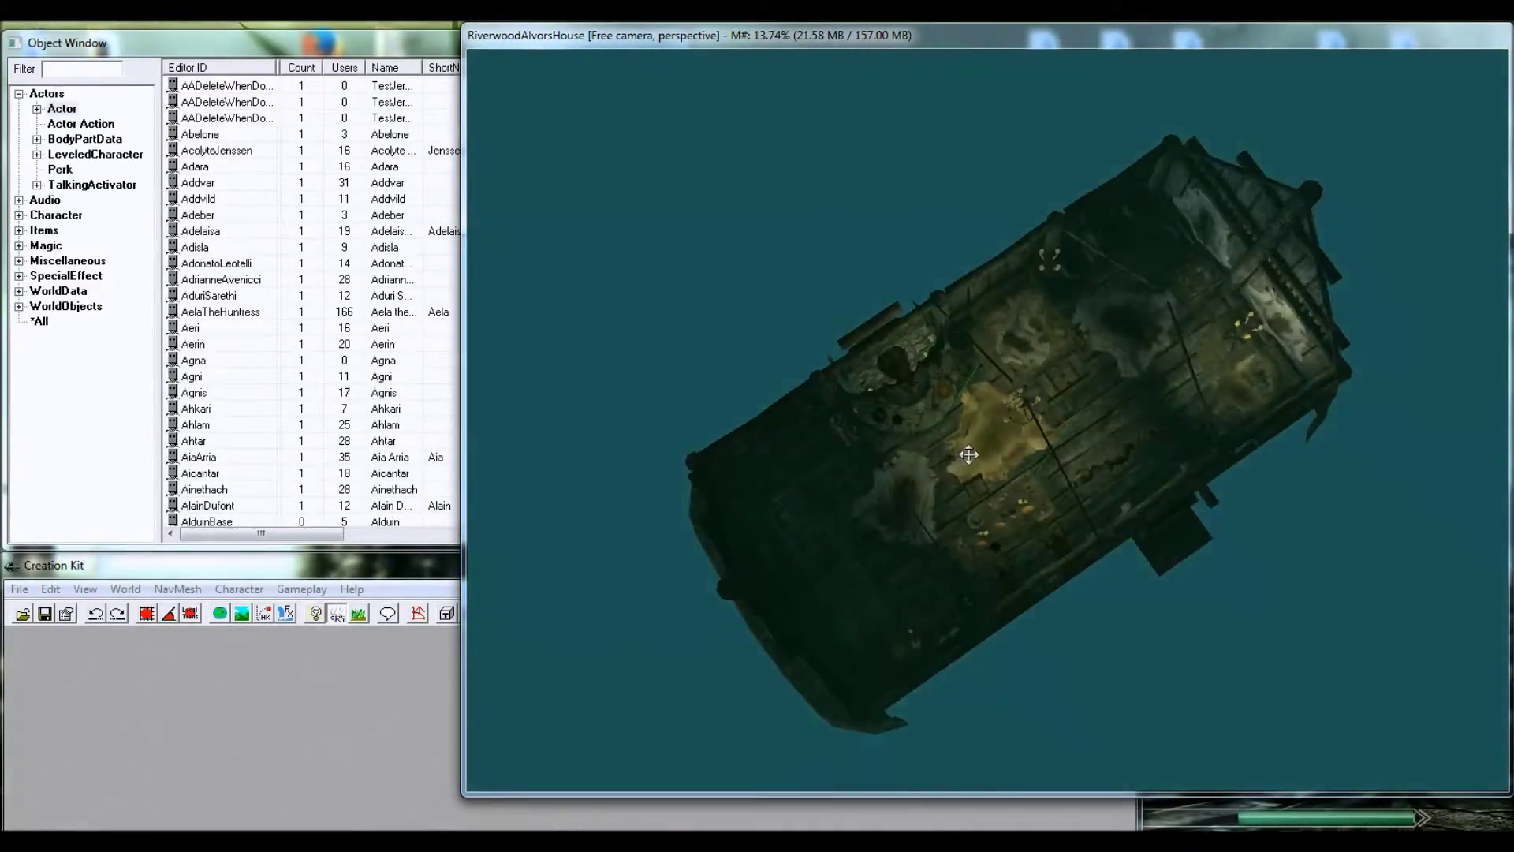
pyautogui.scroll(-3, 969, 454)
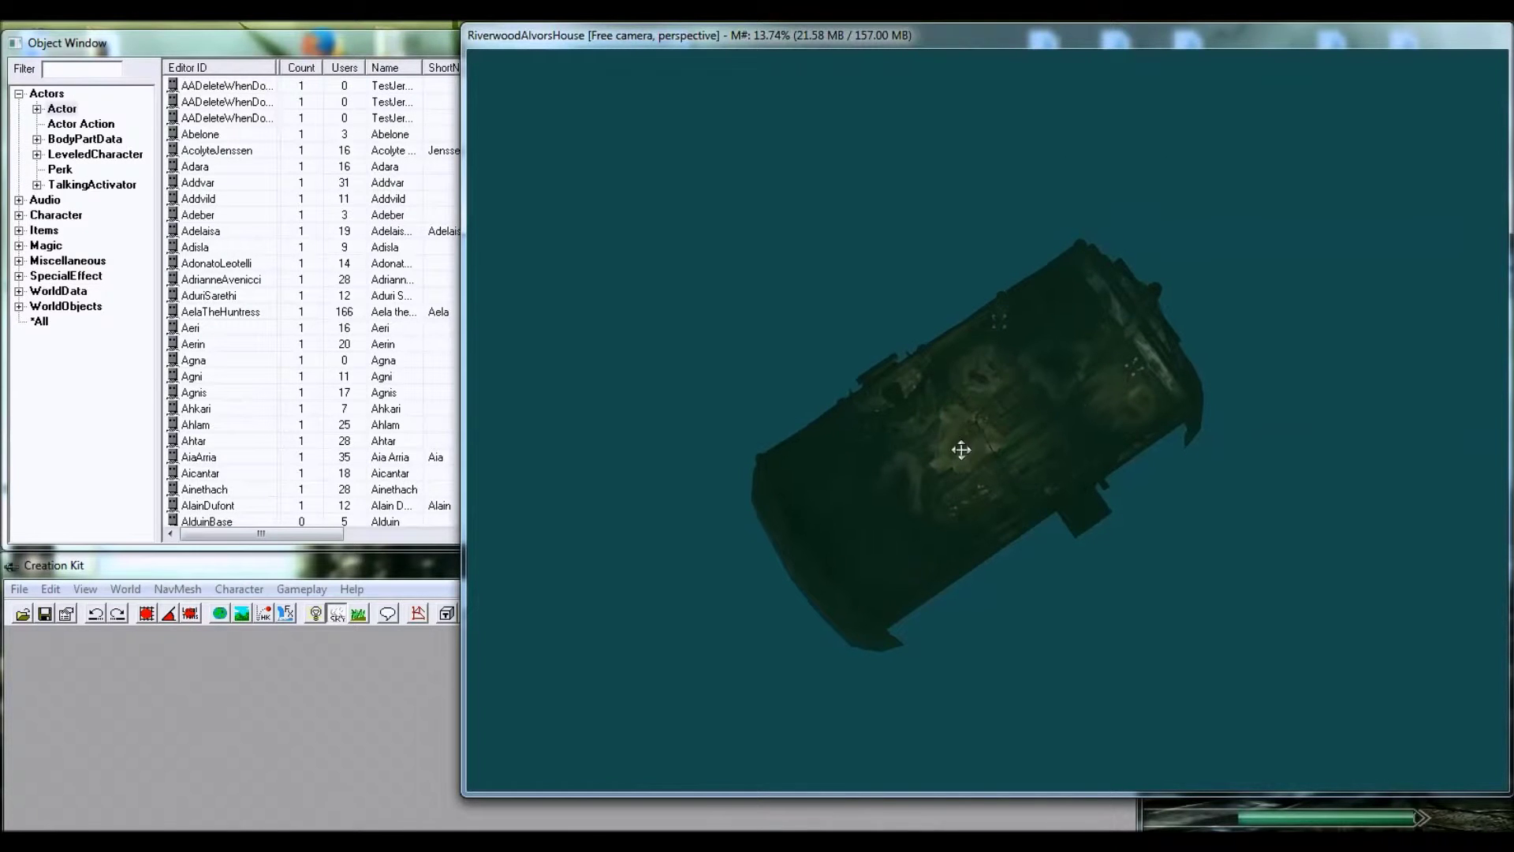
pyautogui.keyDown('shift'); pyautogui.moveTo(963, 450); pyautogui.dragTo(967, 482, button='middle'); pyautogui.keyUp('shift')
pyautogui.scroll(10, 967, 481)
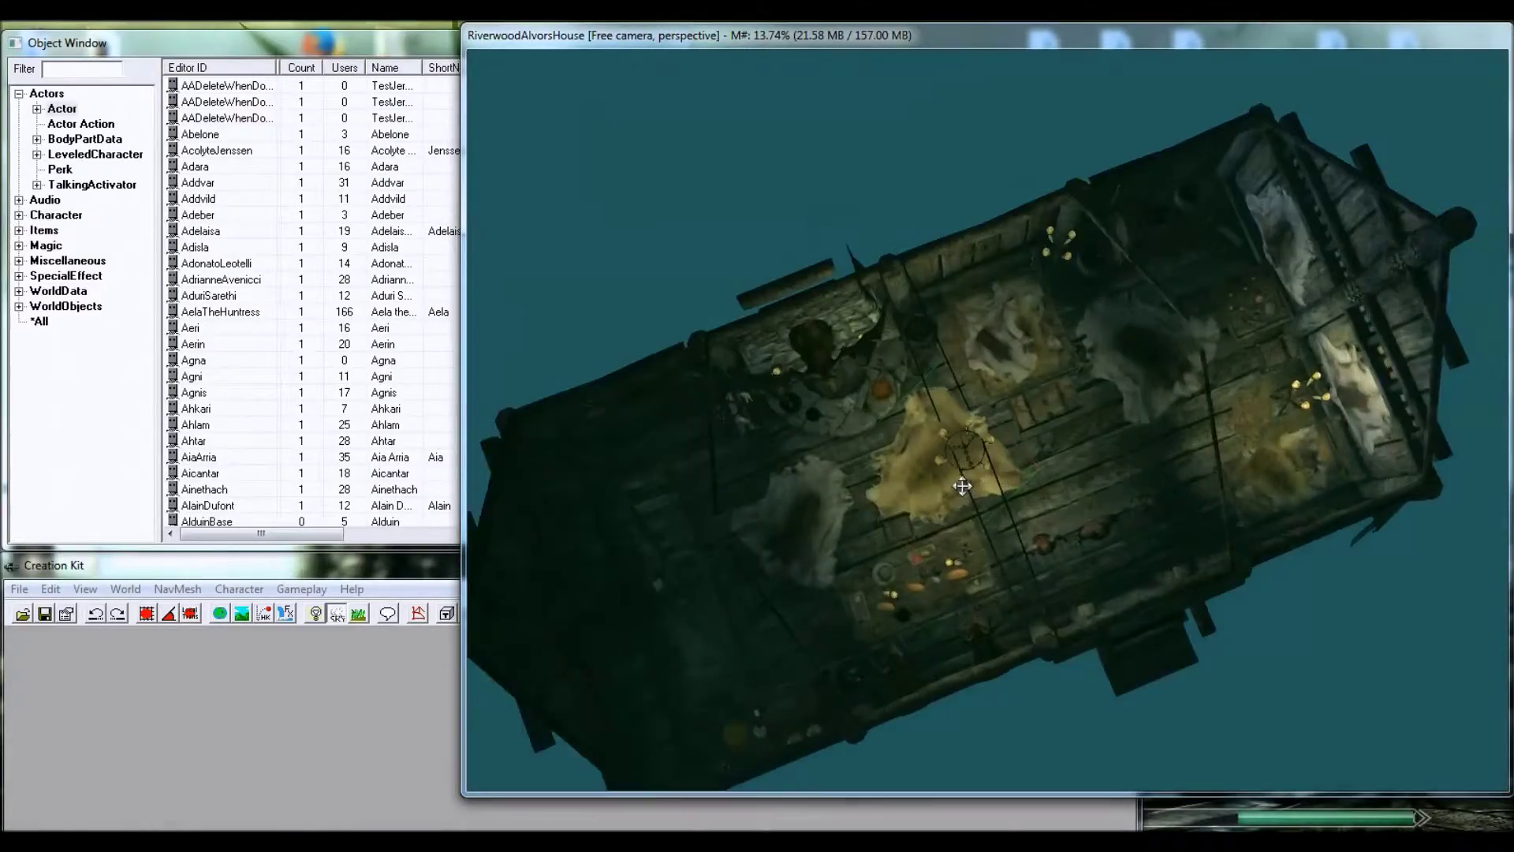
pyautogui.scroll(10, 970, 473)
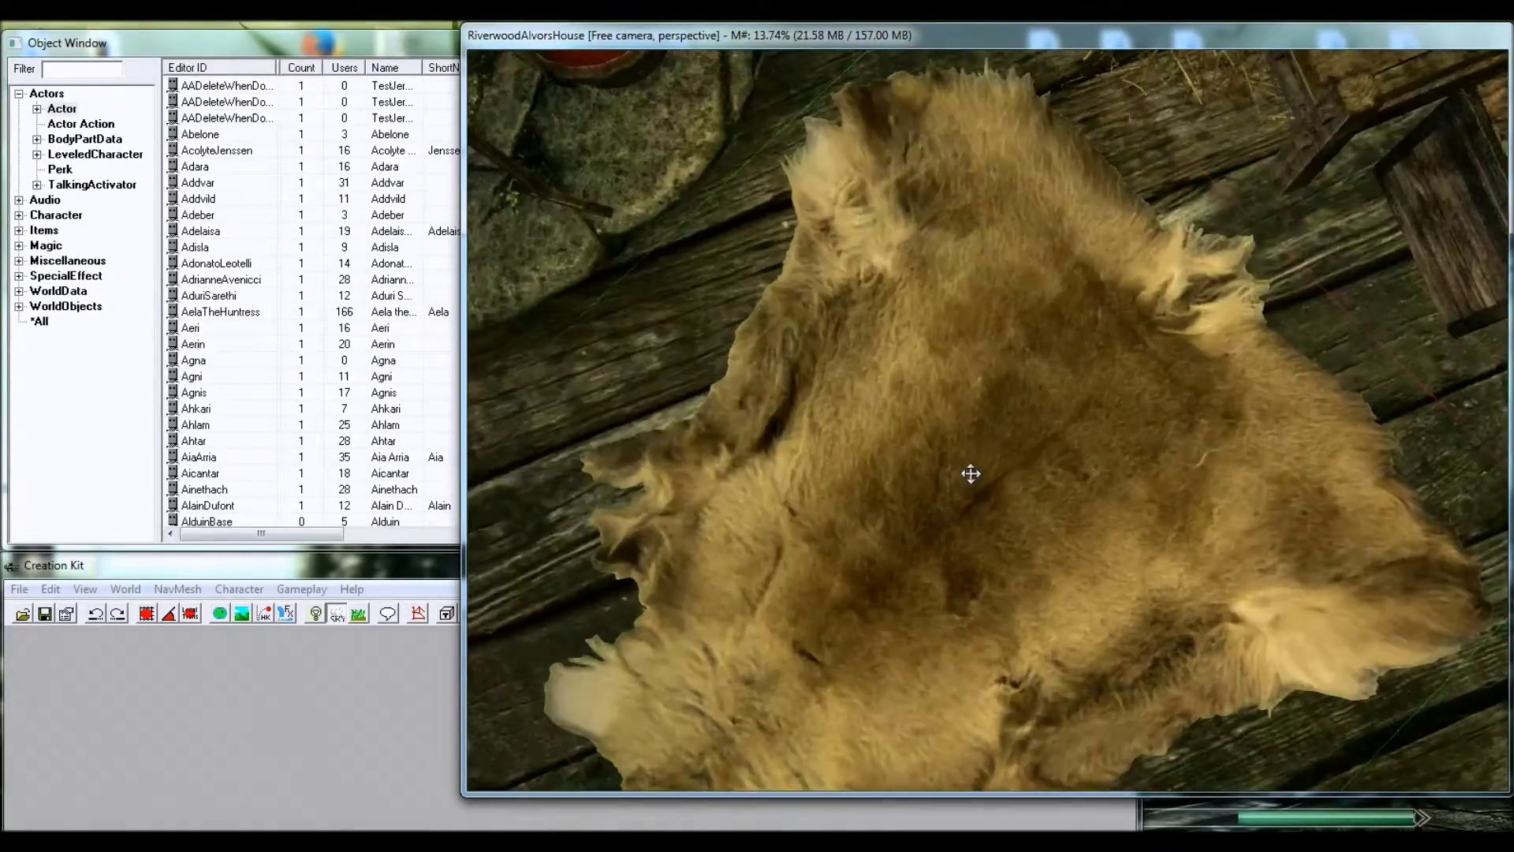
# - Examine the rug, fireplace and table from an oblique angle, and the doorway and bed area of the house
pyautogui.scroll(-10, 921, 447)
pyautogui.keyDown('shift'); pyautogui.moveTo(959, 454); pyautogui.dragTo(1013, 425, button='middle'); pyautogui.keyUp('shift')
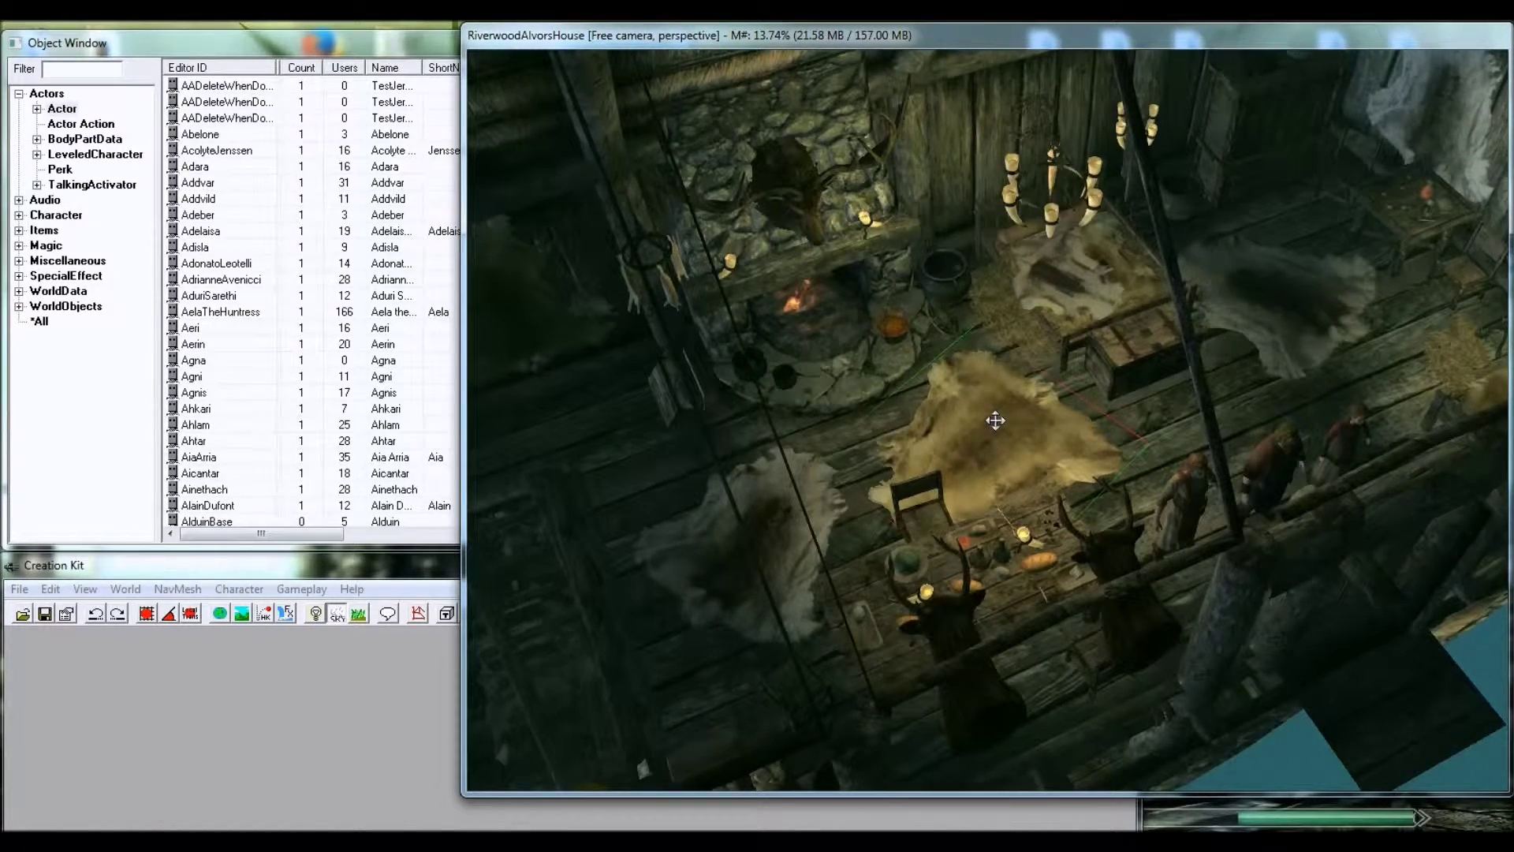
pyautogui.scroll(5, 993, 422)
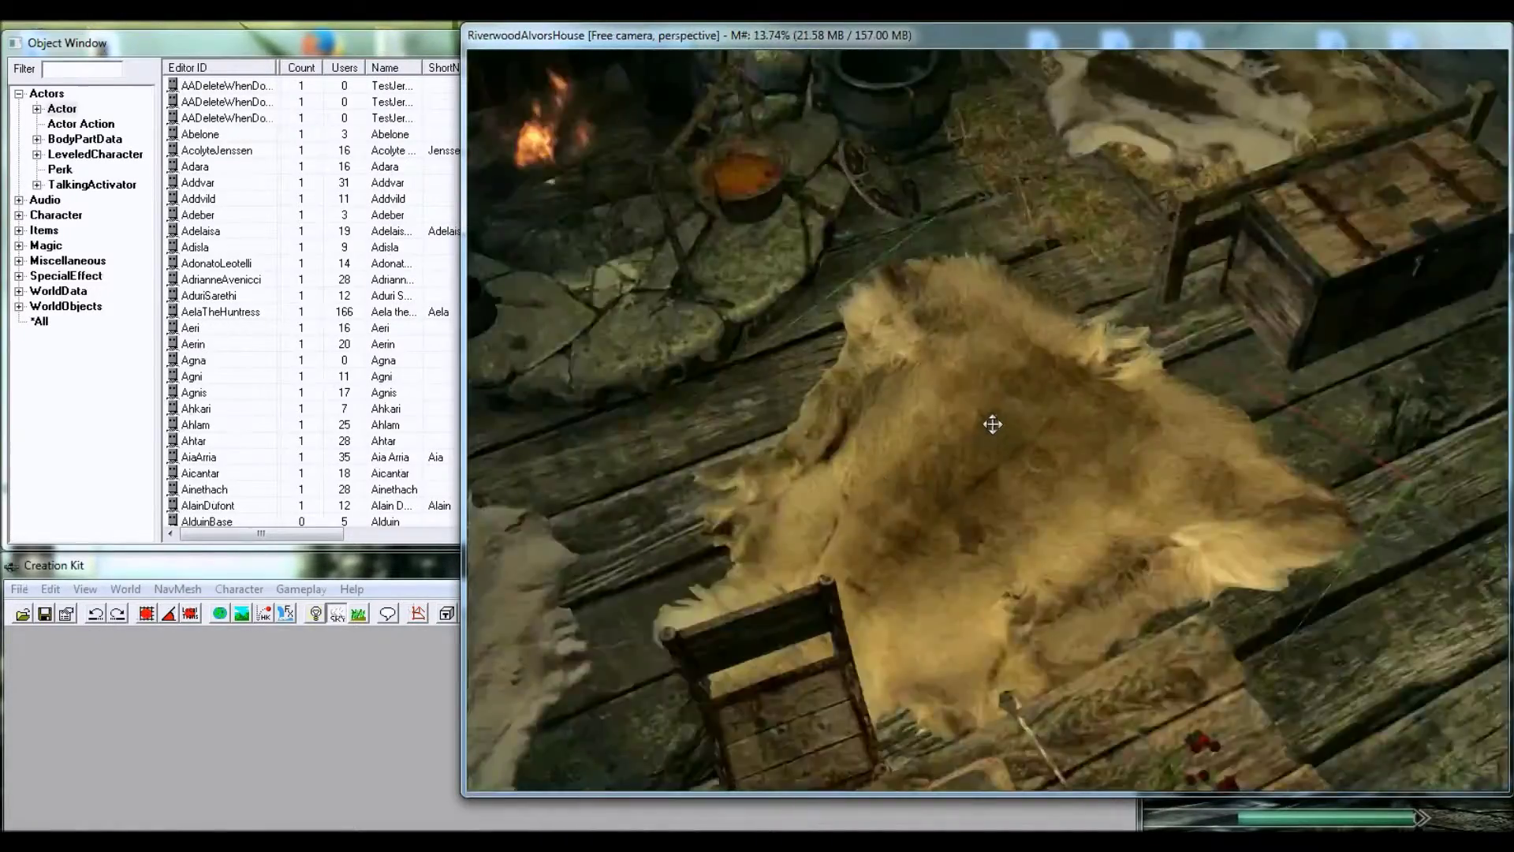
pyautogui.scroll(-5, 993, 422)
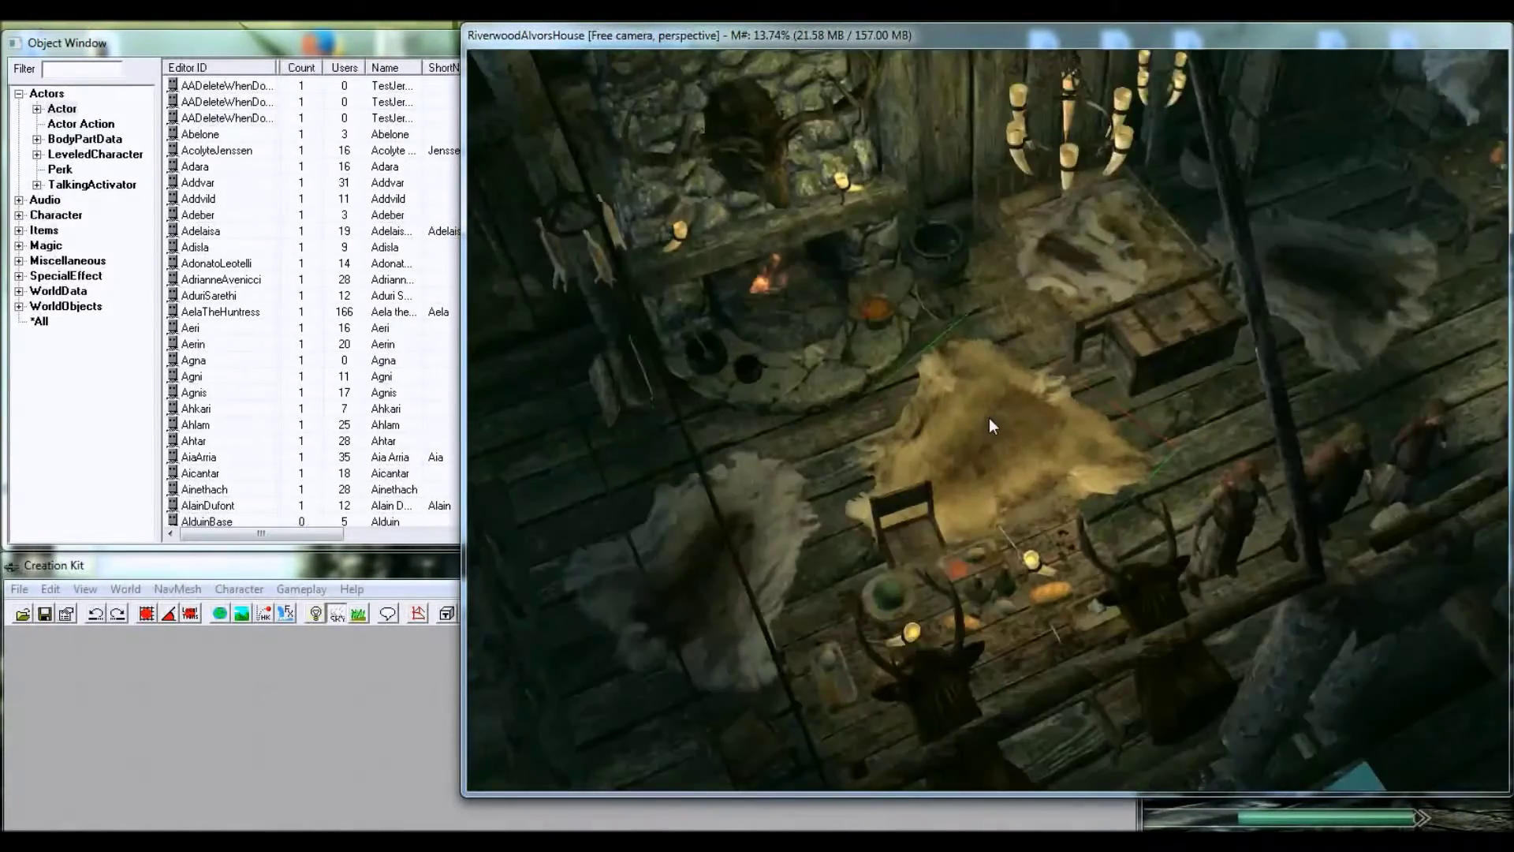
pyautogui.scroll(-5, 1025, 473)
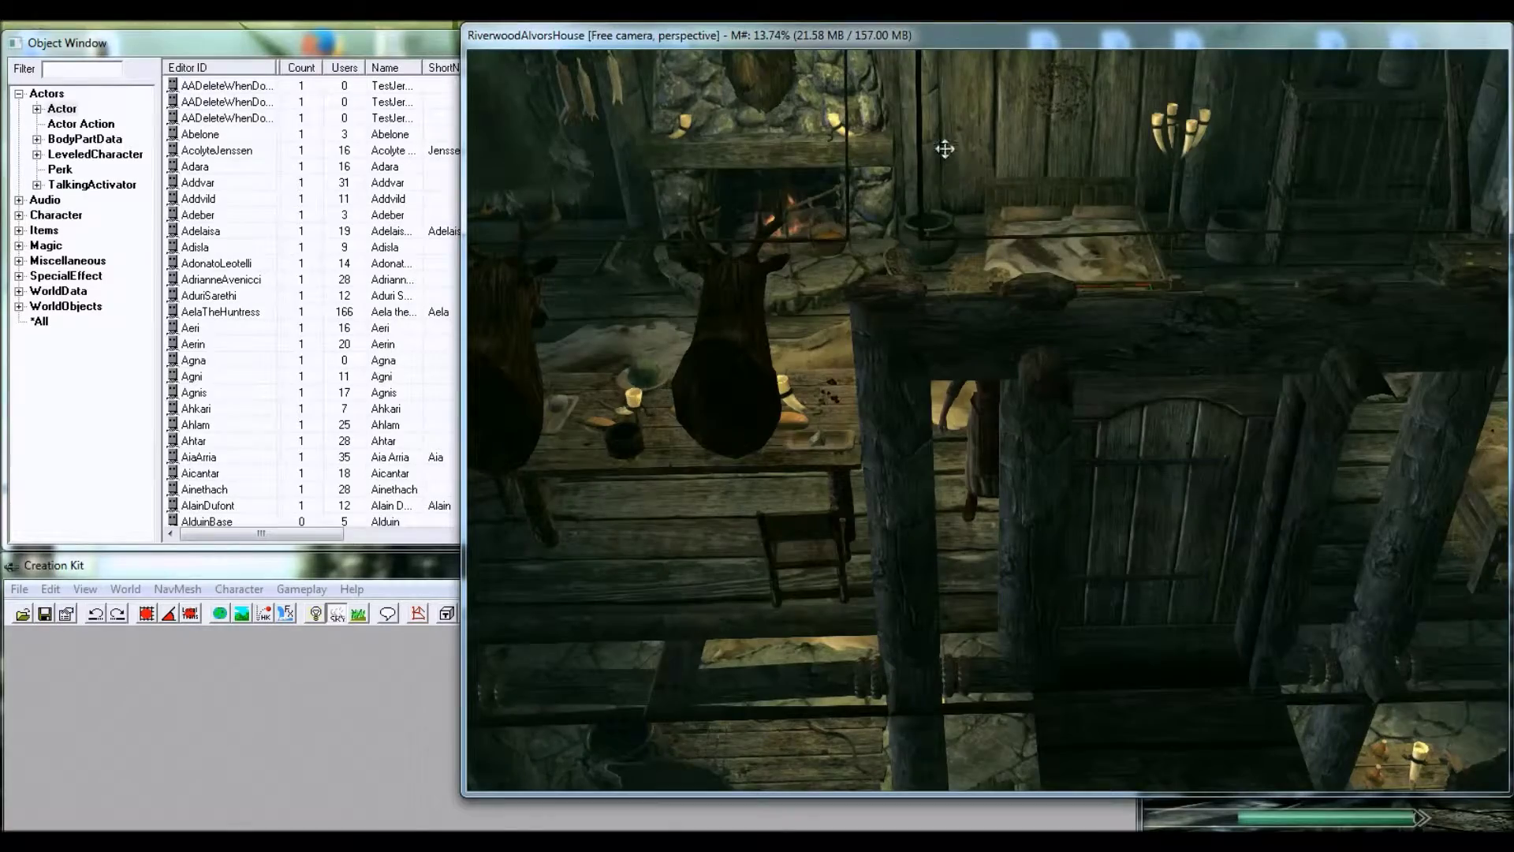
pyautogui.scroll(-5, 946, 145)
pyautogui.scroll(5, 986, 236)
pyautogui.scroll(3, 1000, 292)
pyautogui.moveTo(1021, 288); pyautogui.dragTo(1022, 364, button='middle')
pyautogui.scroll(-5, 1022, 369)
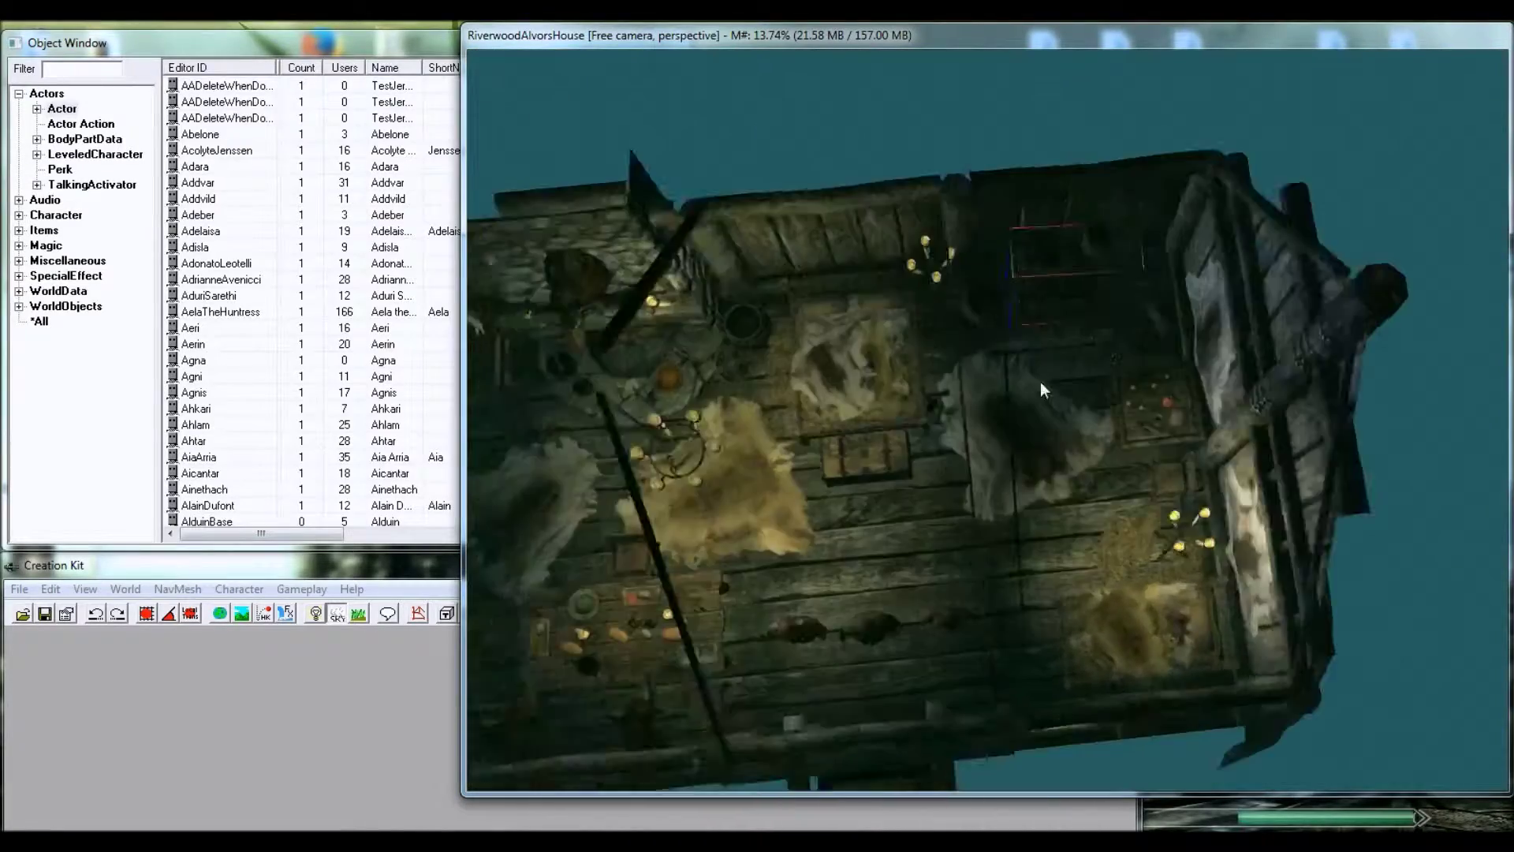
# - Select the wooden shelf beside the floor basket and examine it and its surroundings from several angles
pyautogui.scroll(4, 1025, 385)
pyautogui.scroll(6, 1000, 395)
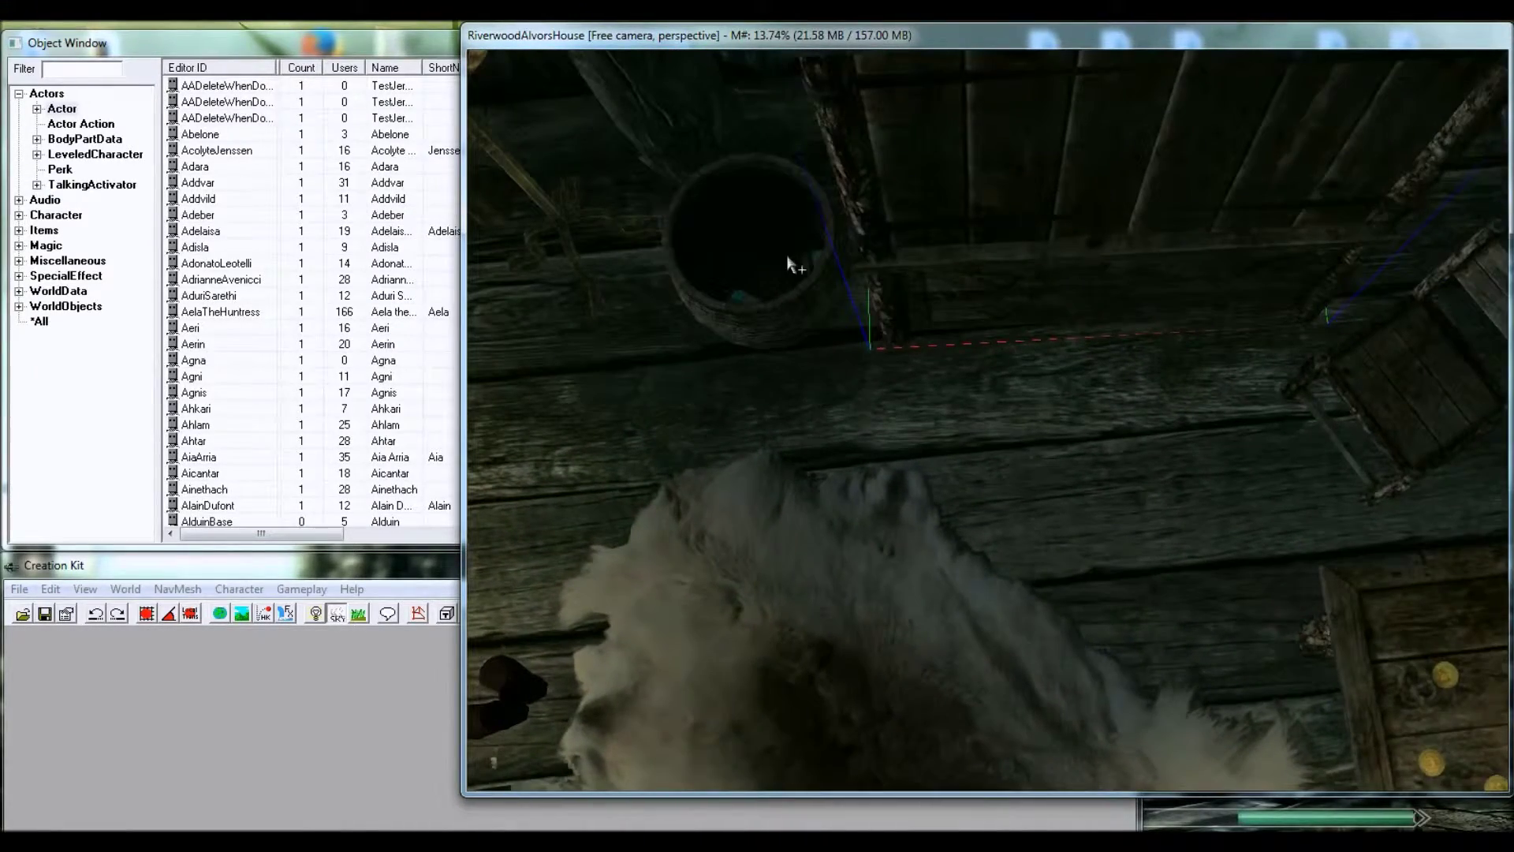
pyautogui.click(787, 258)
pyautogui.keyDown('shift'); pyautogui.moveTo(906, 344); pyautogui.dragTo(931, 297, button='middle'); pyautogui.keyUp('shift')
pyautogui.click(1068, 352)
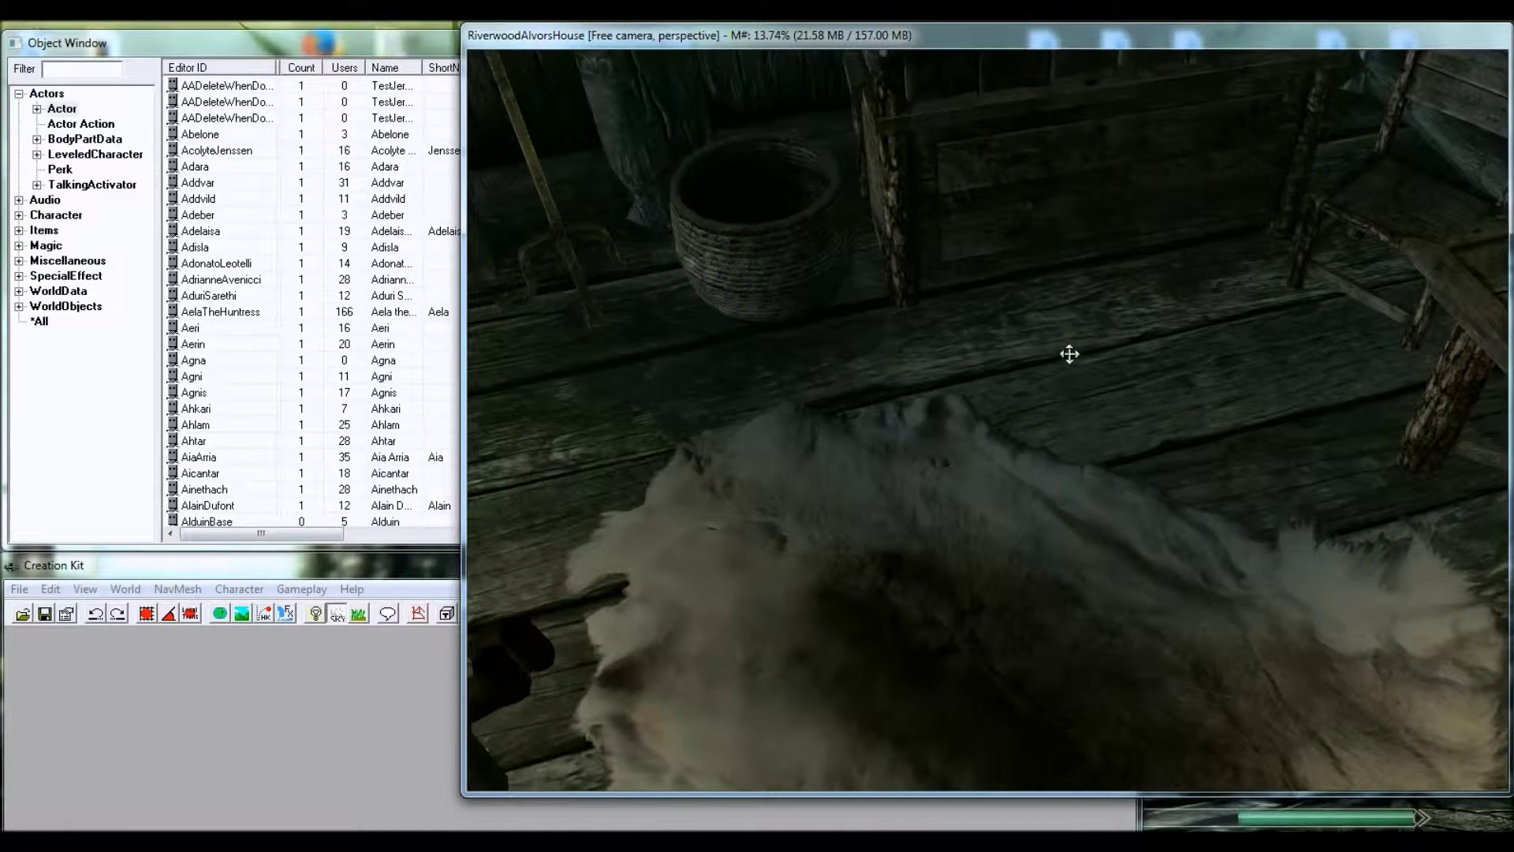
pyautogui.keyDown('shift'); pyautogui.moveTo(1132, 288); pyautogui.dragTo(1159, 382, button='middle'); pyautogui.keyUp('shift')
pyautogui.click(914, 496)
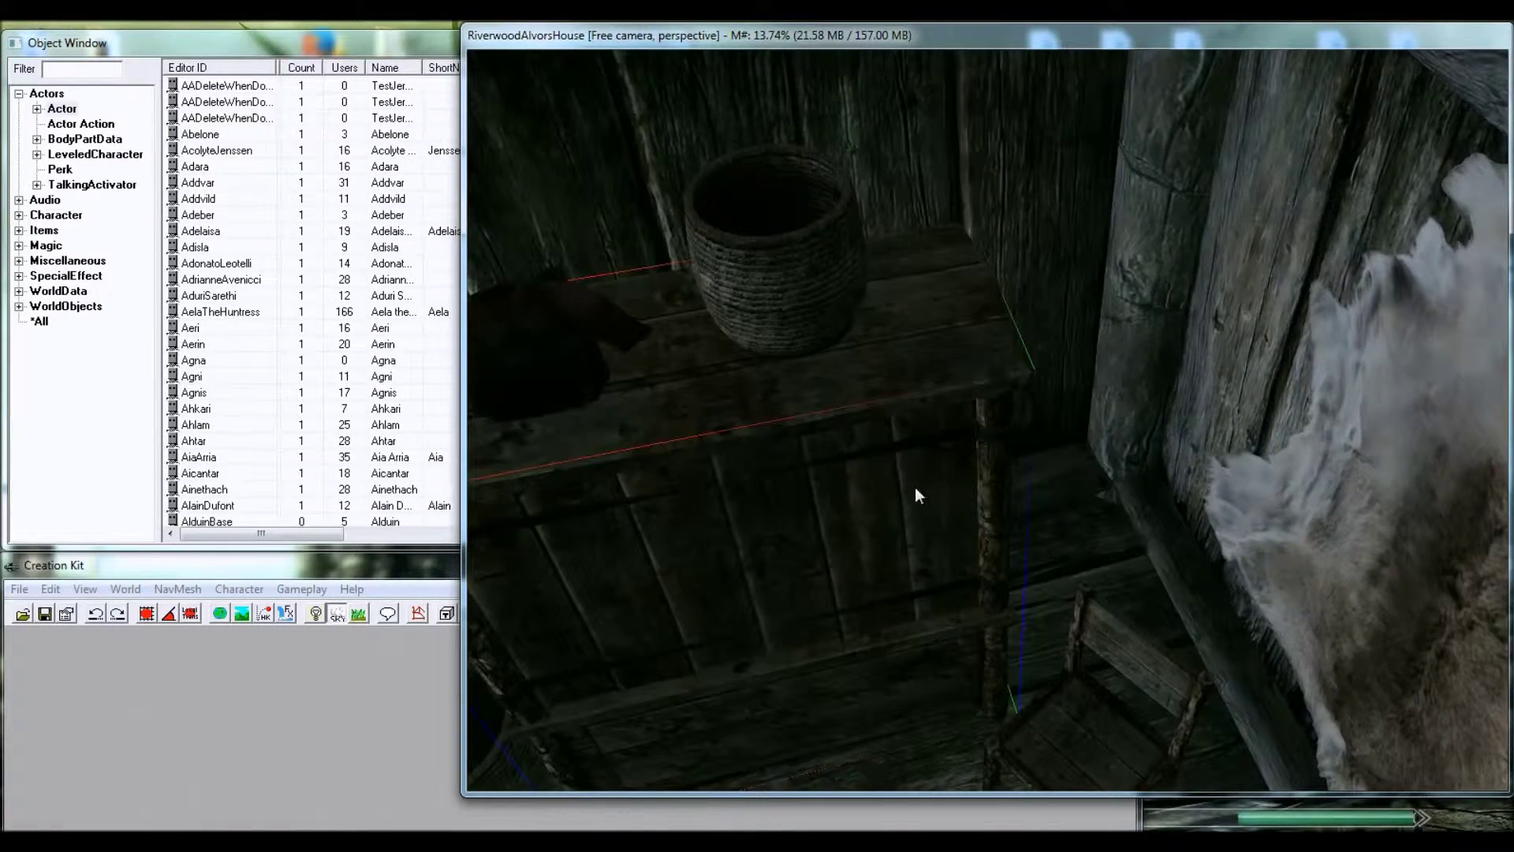
pyautogui.keyDown('shift'); pyautogui.moveTo(915, 486); pyautogui.dragTo(919, 468, button='middle'); pyautogui.keyUp('shift')
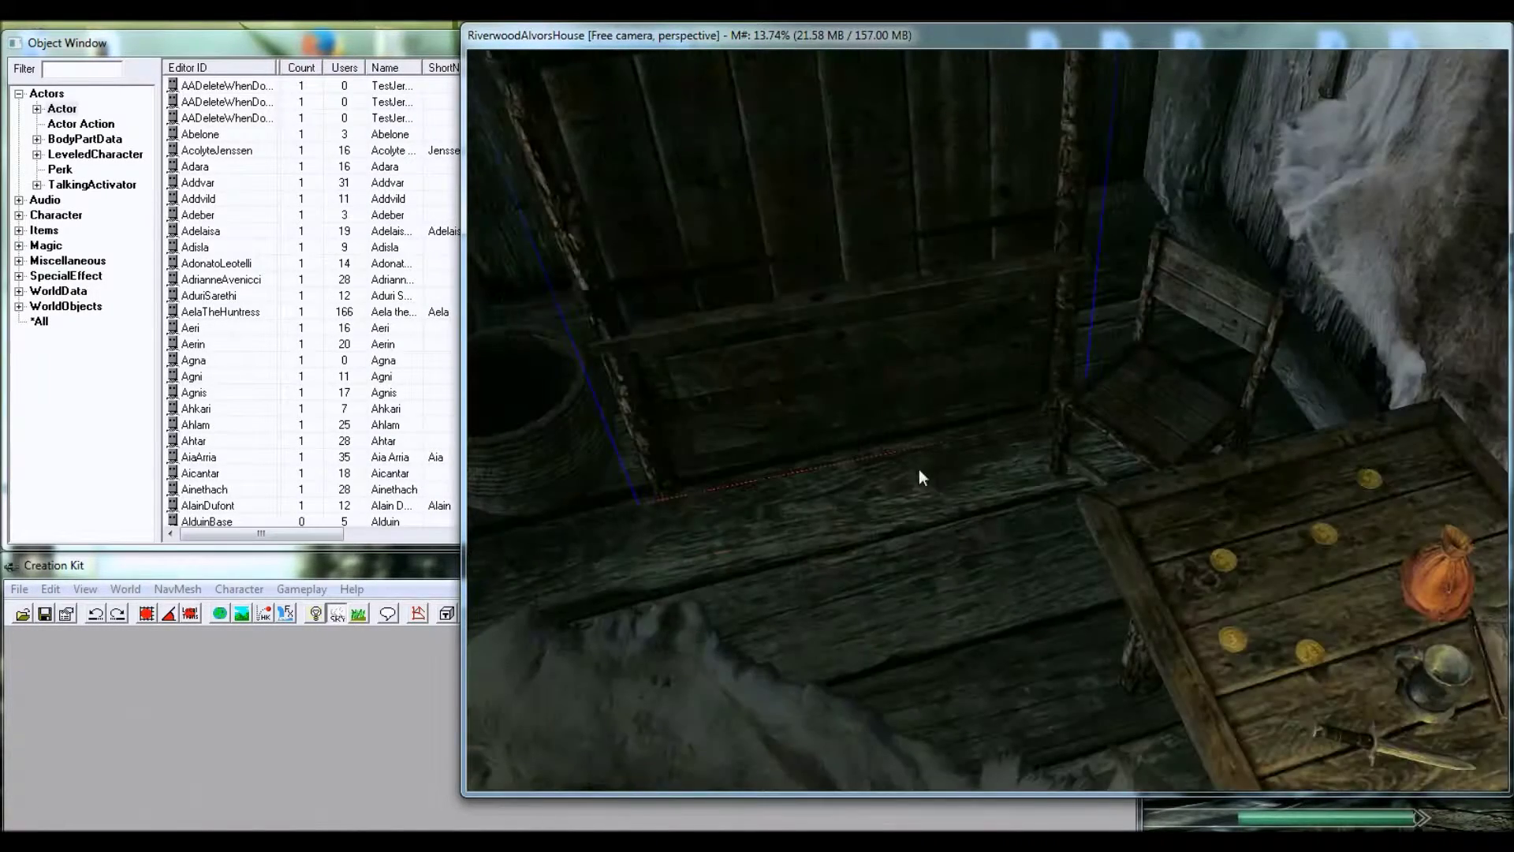
# - Filter the list of all objects by "basket" and select Basket01
pyautogui.click(38, 324)
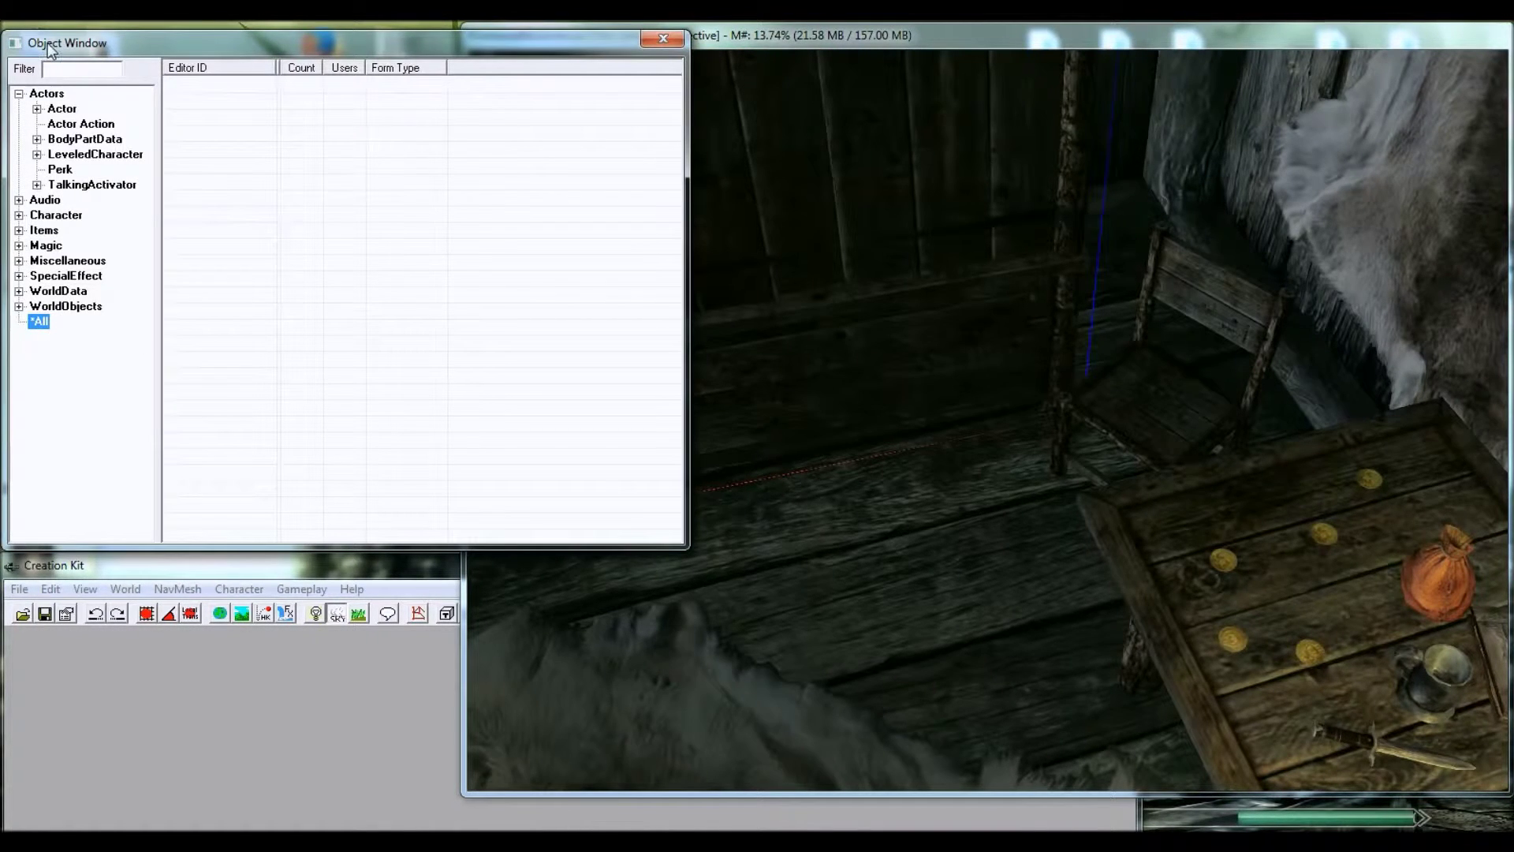
pyautogui.click(60, 70)
pyautogui.click(197, 122)
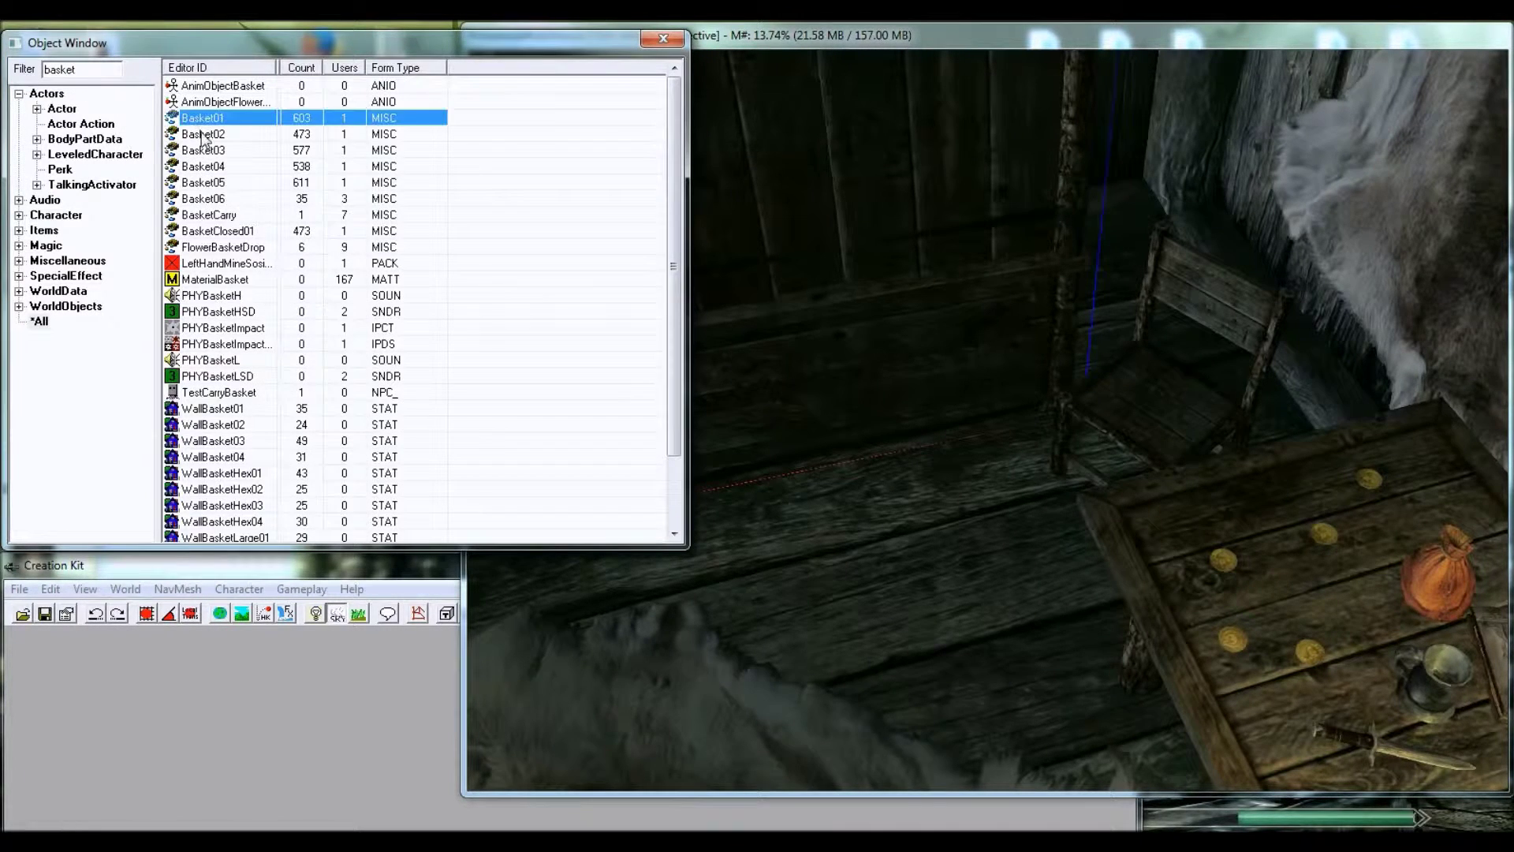
# - Look through the basket entries down to Basket06 and back up to Basket01
pyautogui.click(201, 135)
pyautogui.click(204, 149)
pyautogui.click(210, 166)
pyautogui.click(218, 198)
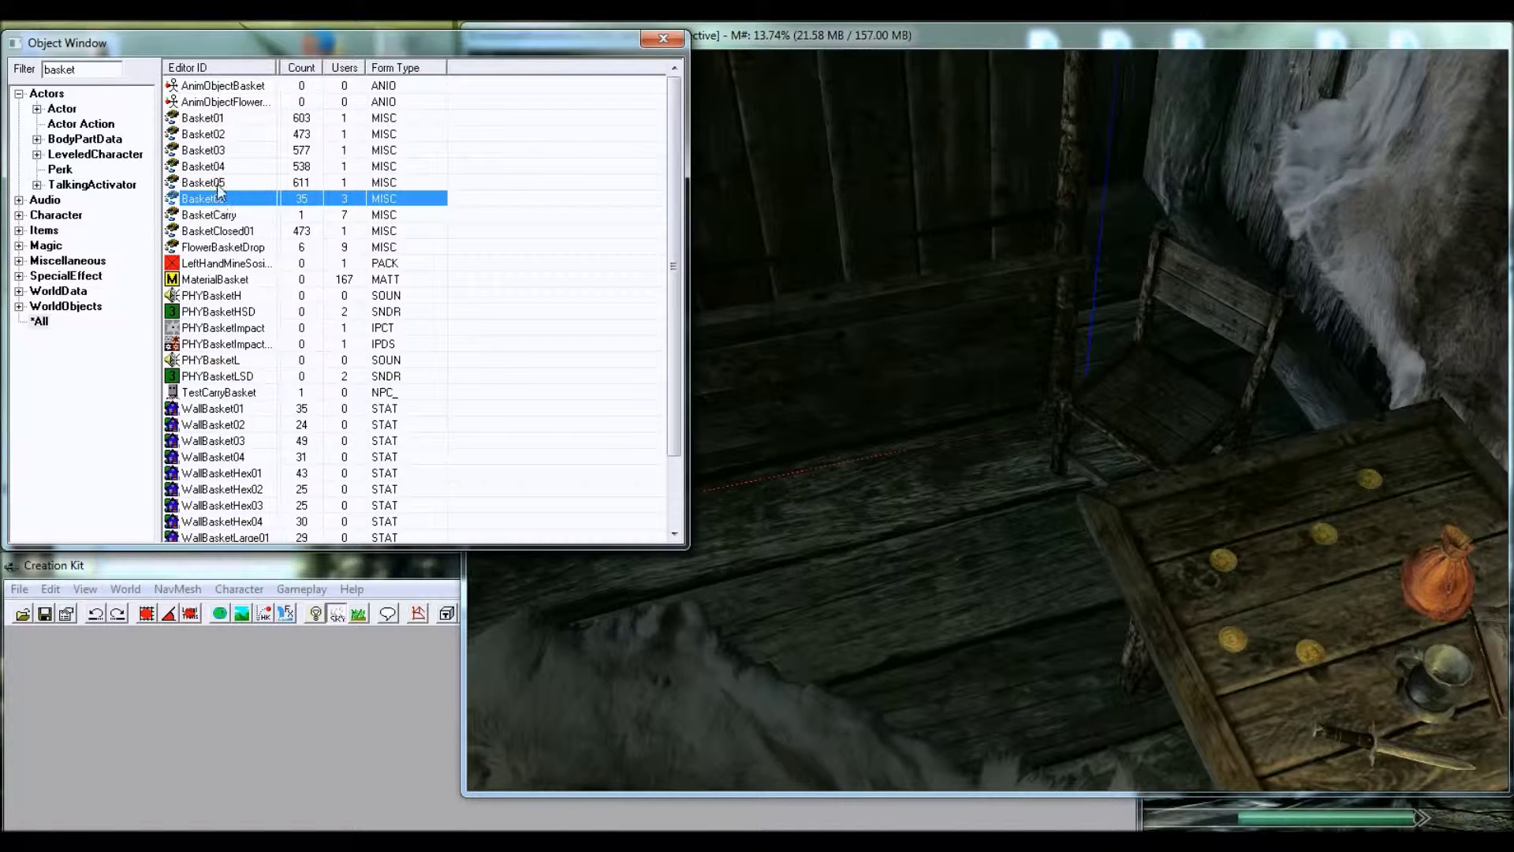
pyautogui.click(217, 183)
pyautogui.click(213, 167)
pyautogui.click(209, 152)
pyautogui.click(204, 134)
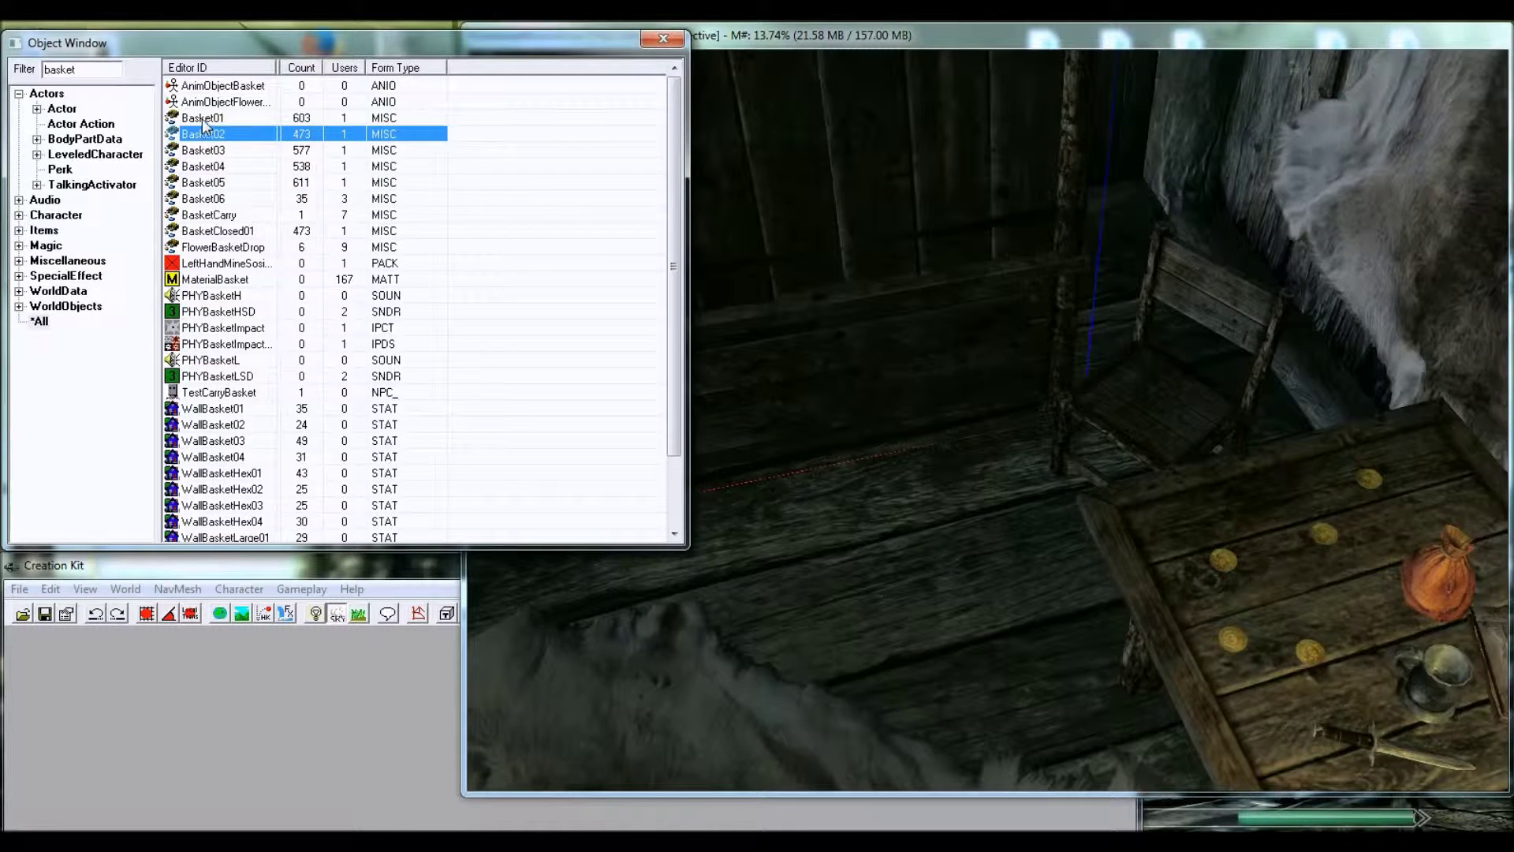
pyautogui.click(202, 119)
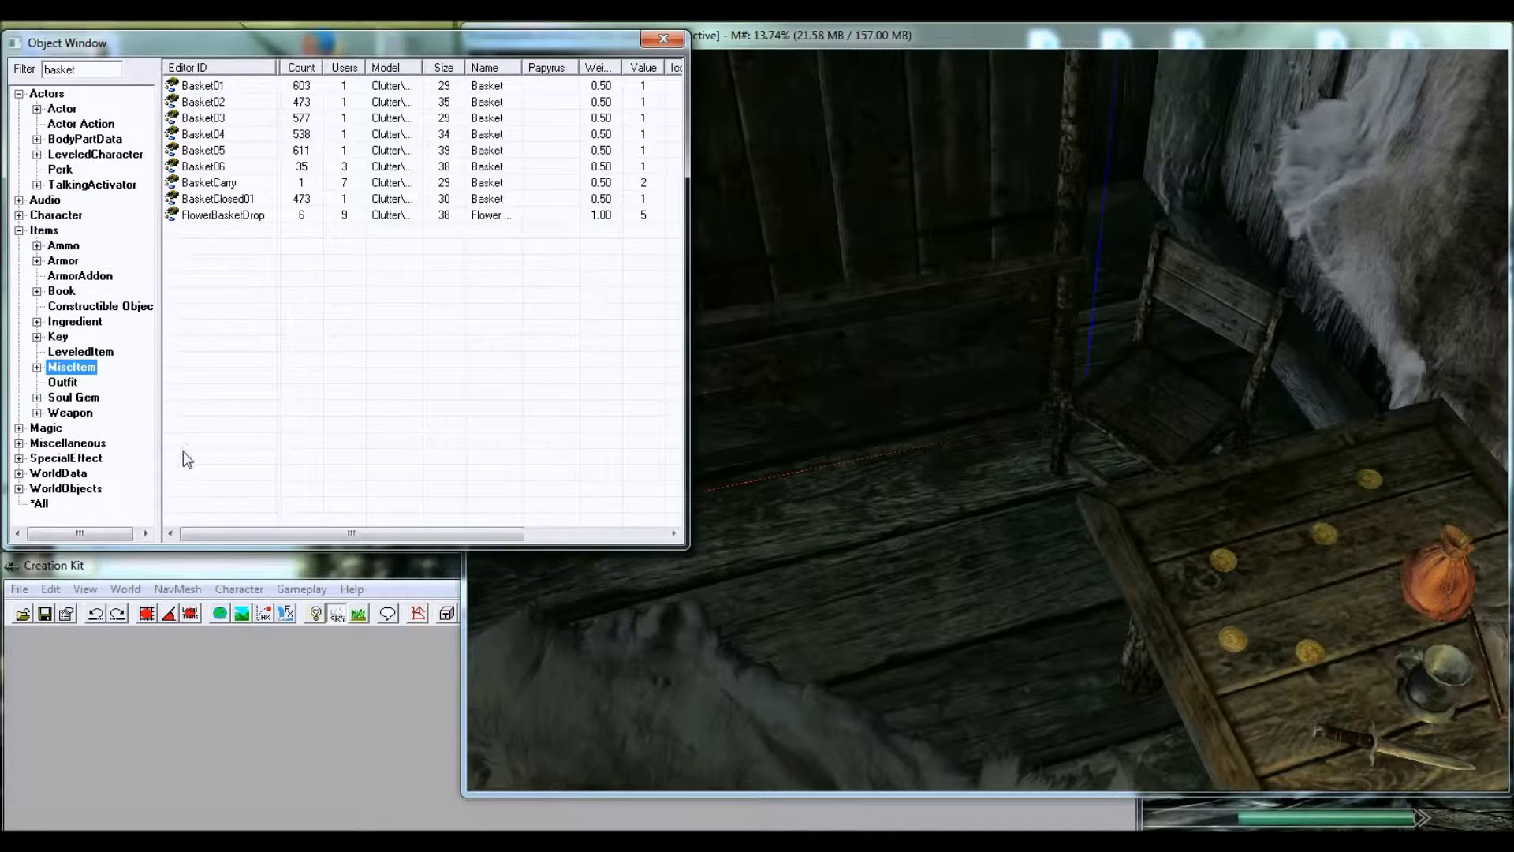
# - List the static world objects that match the basket filter and look through the WallBasket entries
pyautogui.click(18, 489)
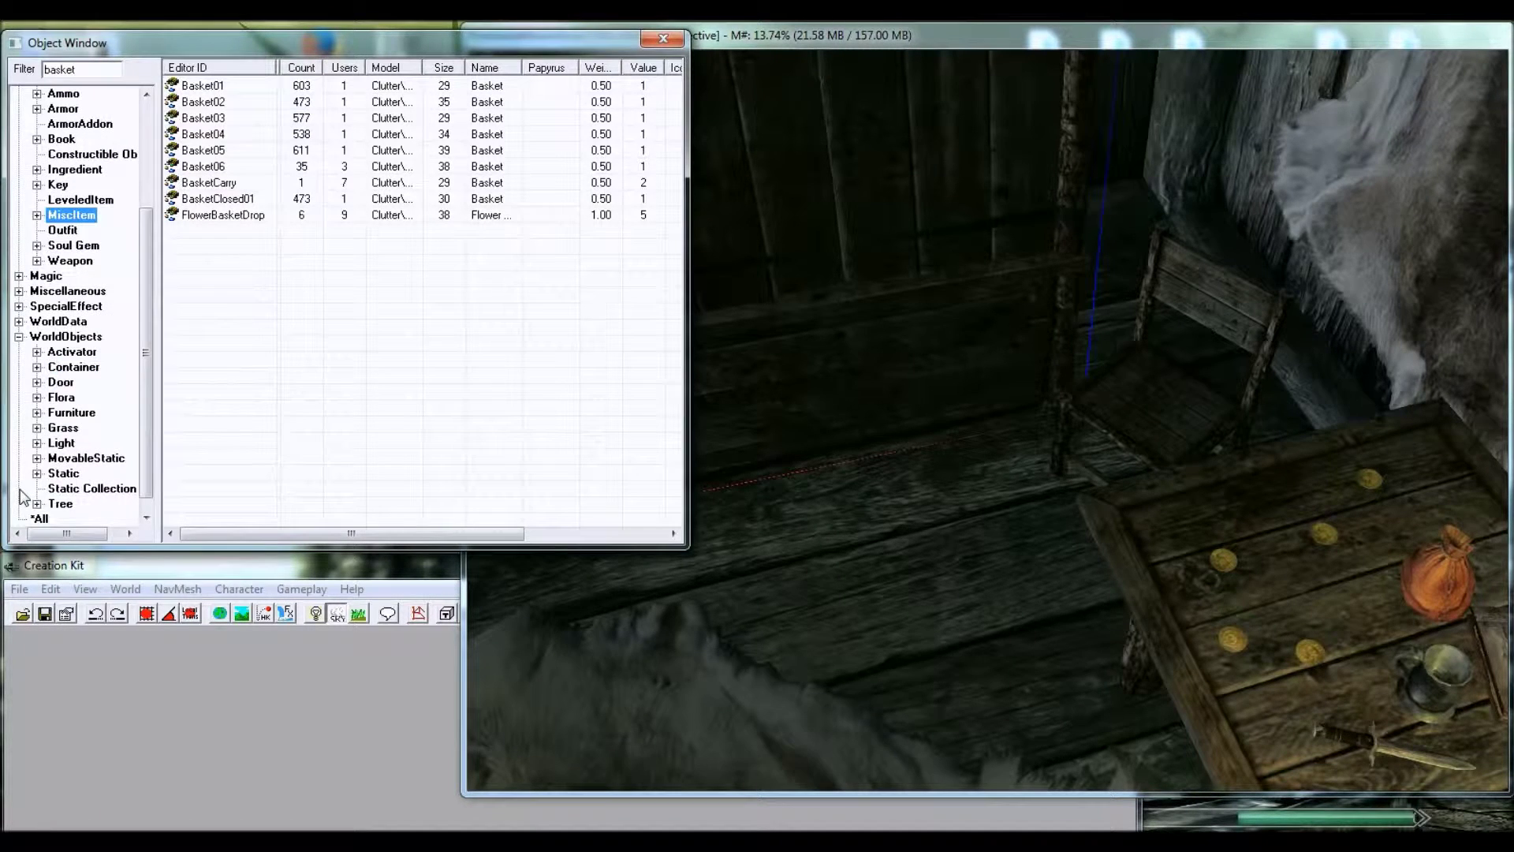
pyautogui.click(63, 459)
pyautogui.click(68, 474)
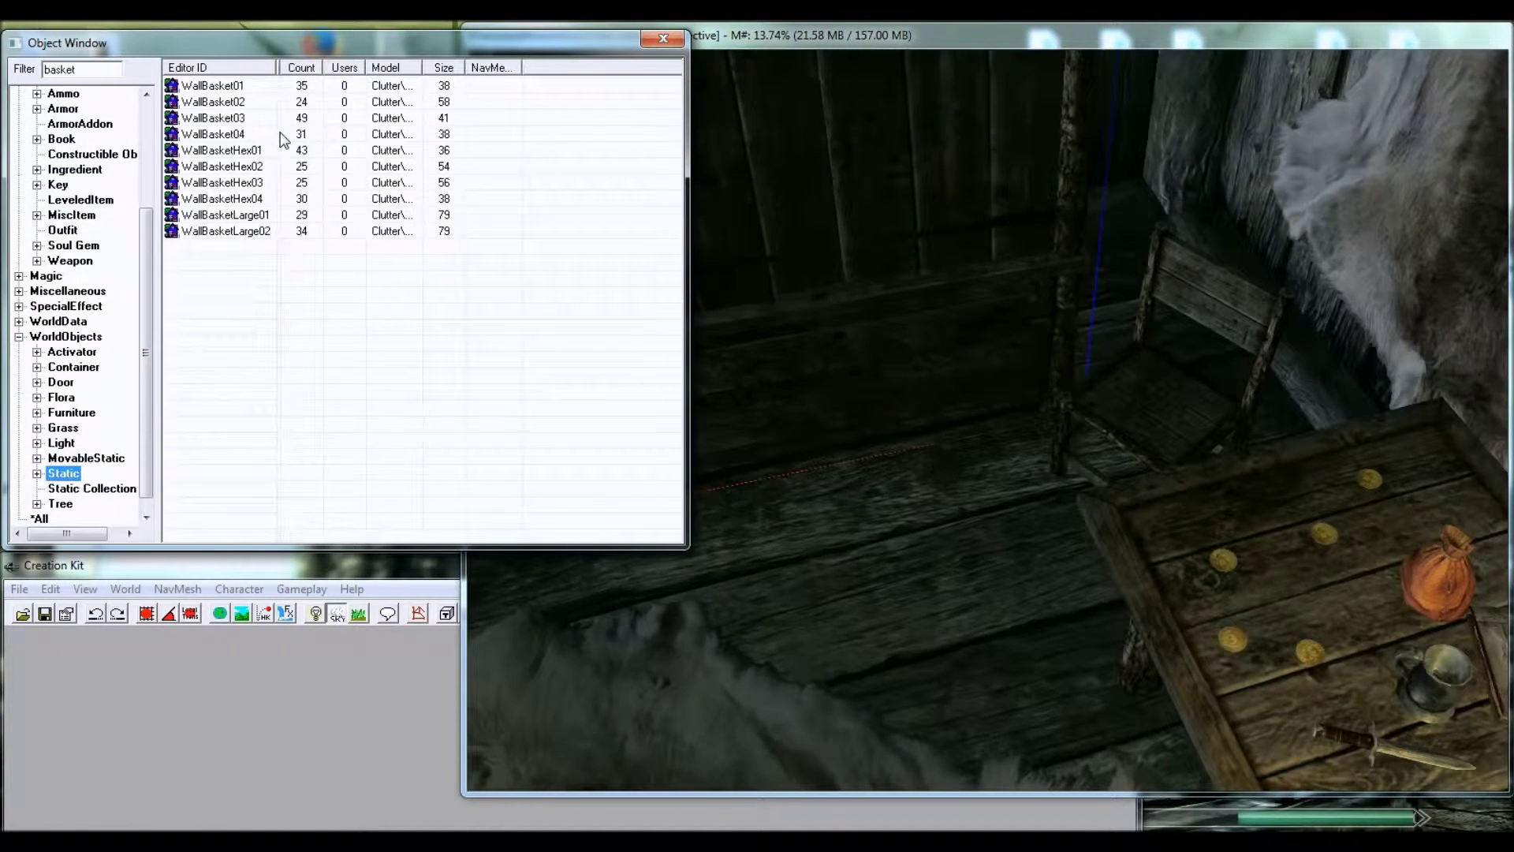
pyautogui.click(245, 149)
pyautogui.click(213, 134)
pyautogui.click(217, 118)
pyautogui.moveTo(218, 121); pyautogui.dragTo(207, 93)
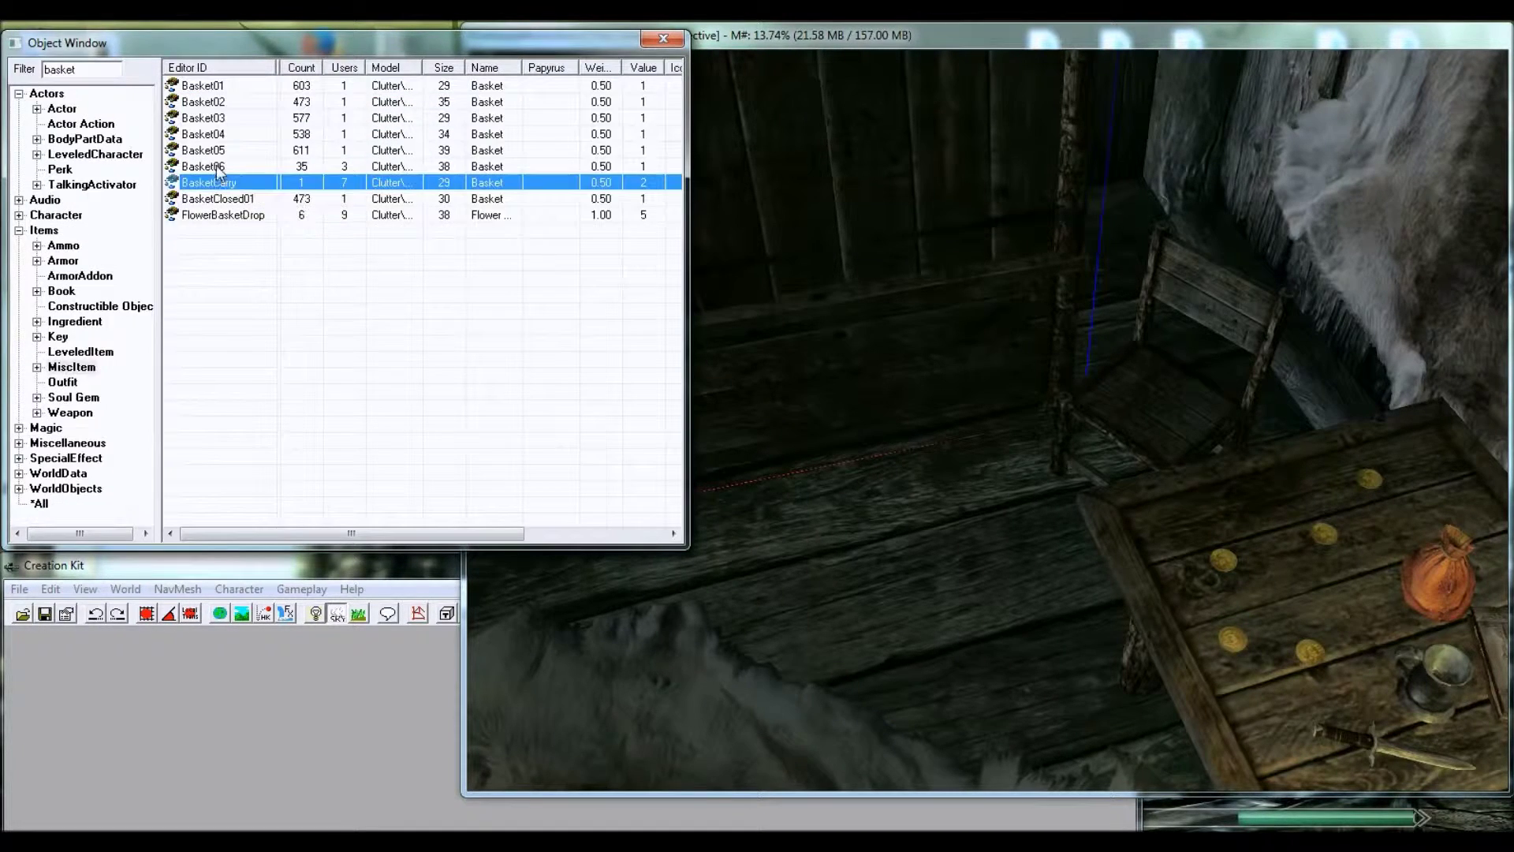
# - Open the preview of Basket01 from the filtered miscellaneous items
pyautogui.moveTo(221, 175); pyautogui.dragTo(216, 93)
pyautogui.rightClick(213, 86)
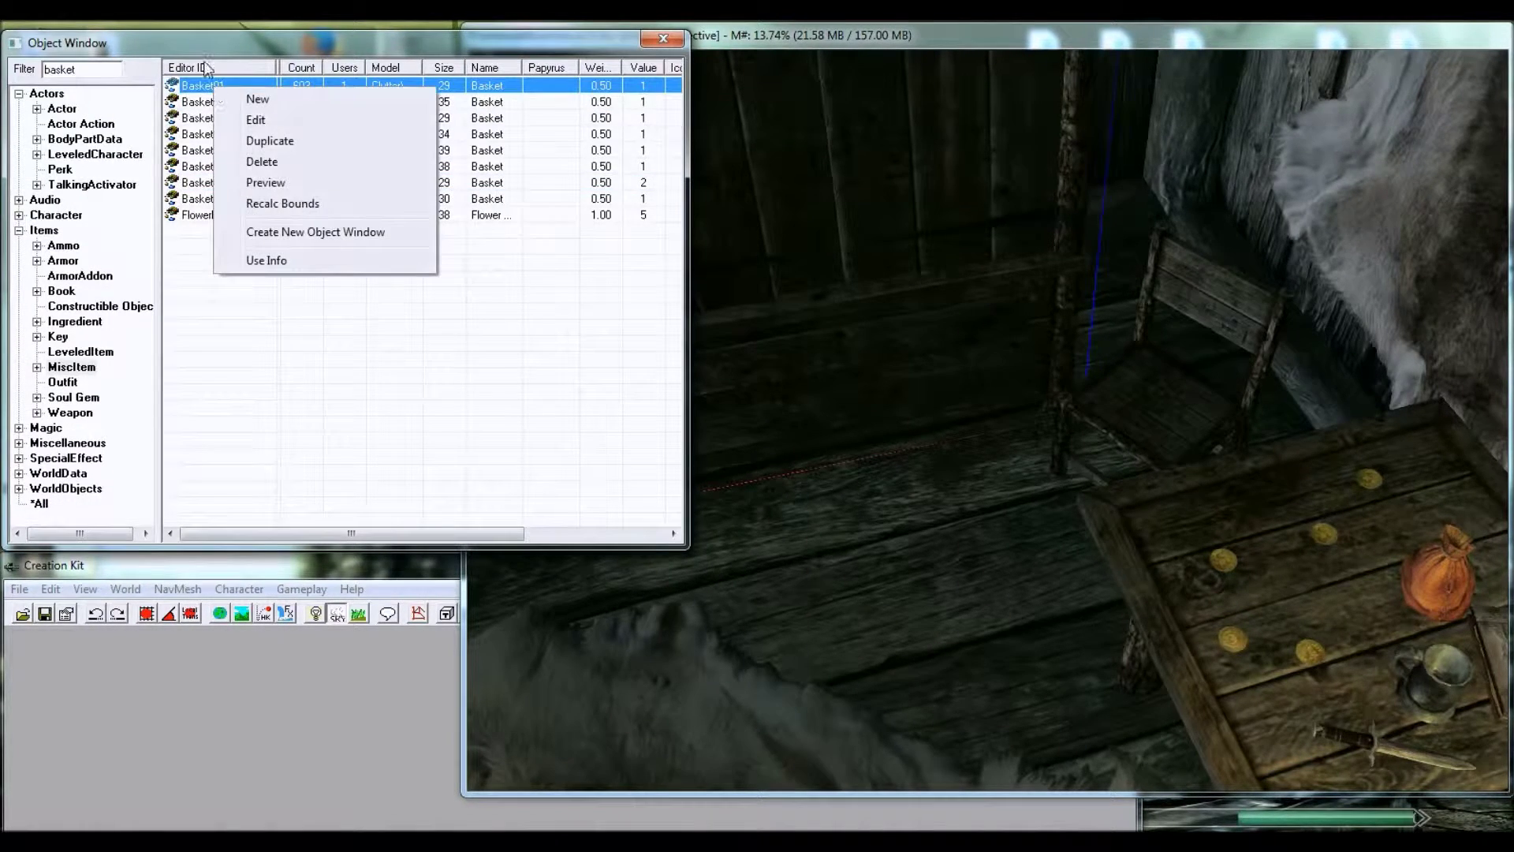
pyautogui.click(281, 182)
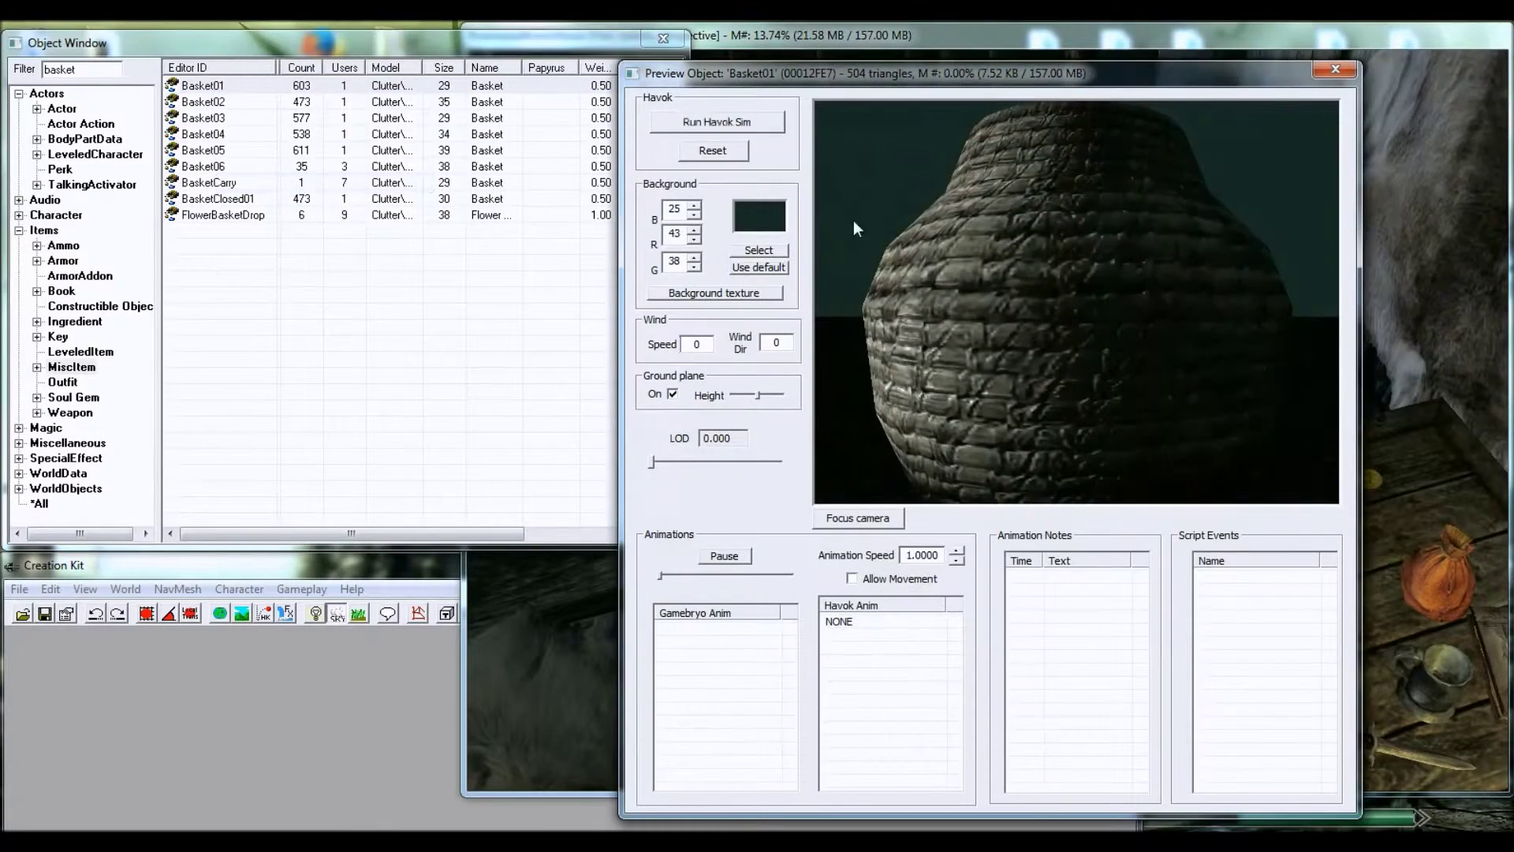
pyautogui.moveTo(838, 81); pyautogui.dragTo(824, 75)
# - Examine the Basket01 model in the preview from several angles and distances
pyautogui.moveTo(935, 191); pyautogui.dragTo(934, 249)
pyautogui.scroll(-5, 1057, 269)
pyautogui.scroll(3, 1049, 309)
pyautogui.scroll(3, 1049, 309)
pyautogui.scroll(-4, 1060, 303)
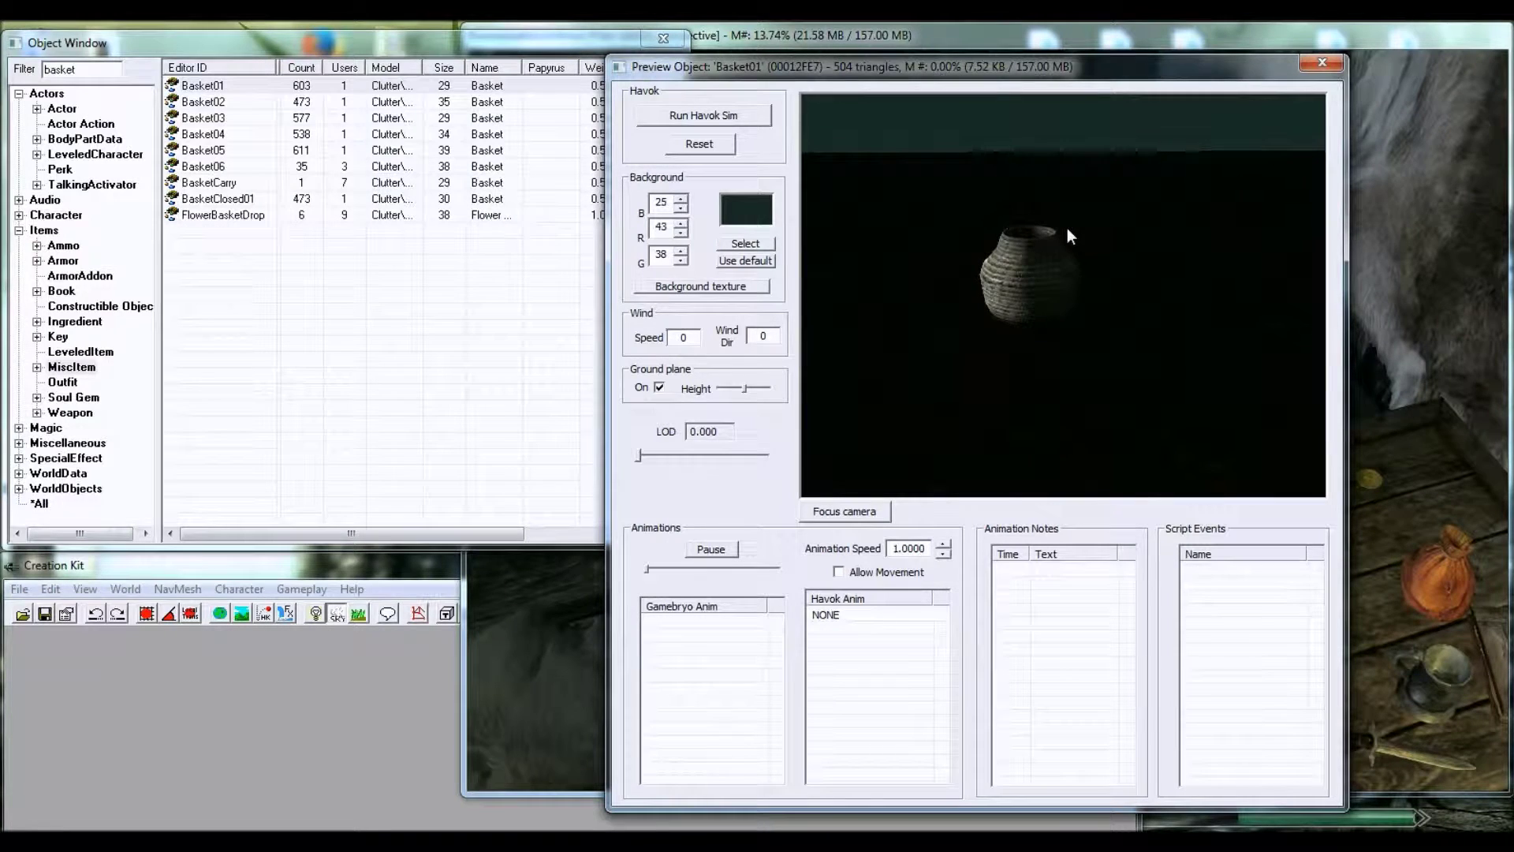
pyautogui.moveTo(1029, 246); pyautogui.dragTo(1051, 207)
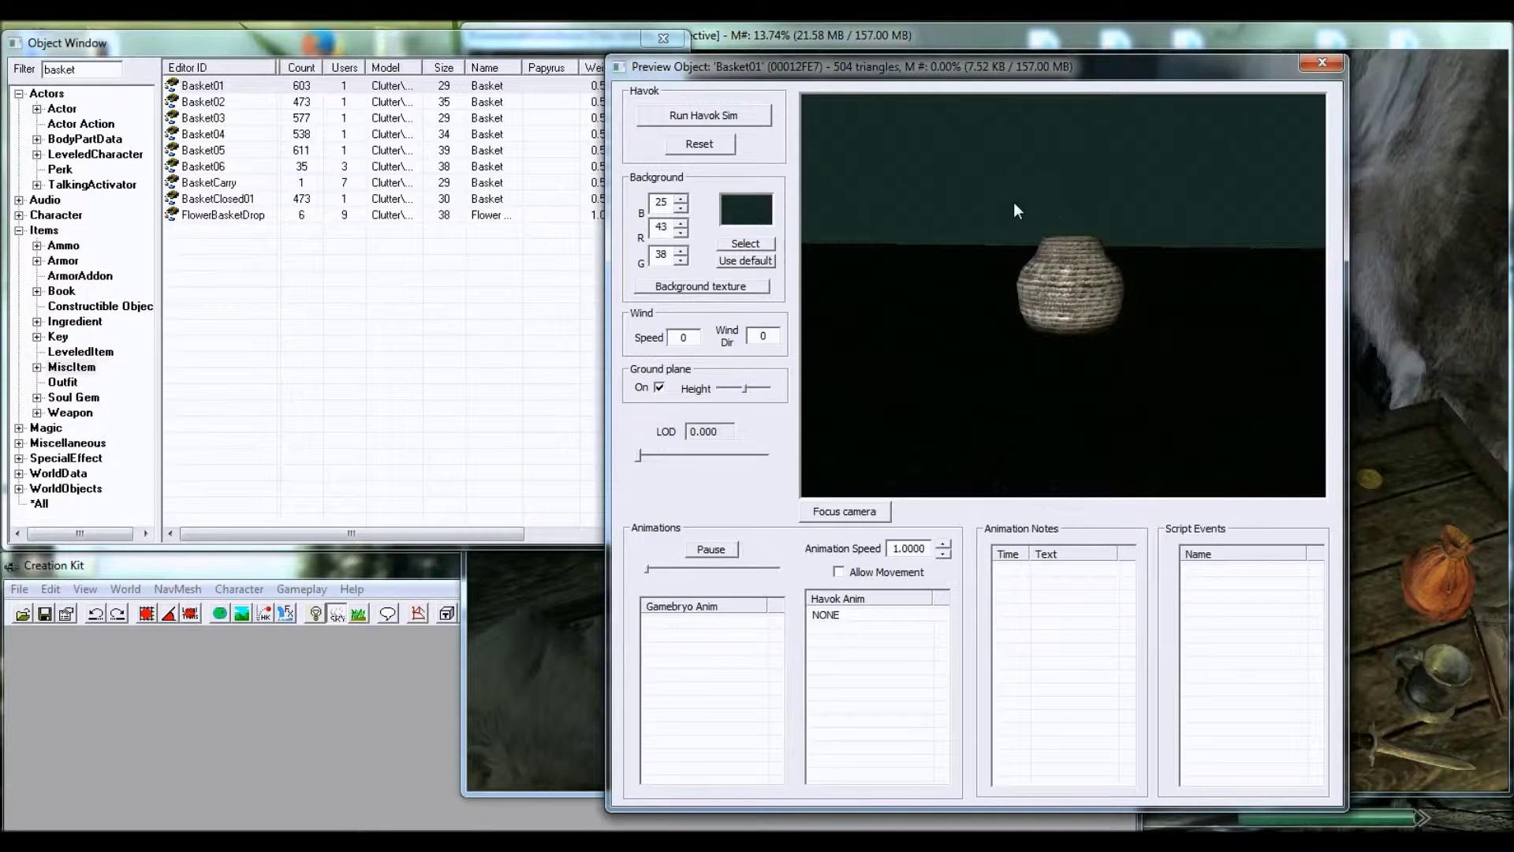
# - Show Basket02 in the preview for comparison and reopen the preview for Basket01
pyautogui.click(227, 105)
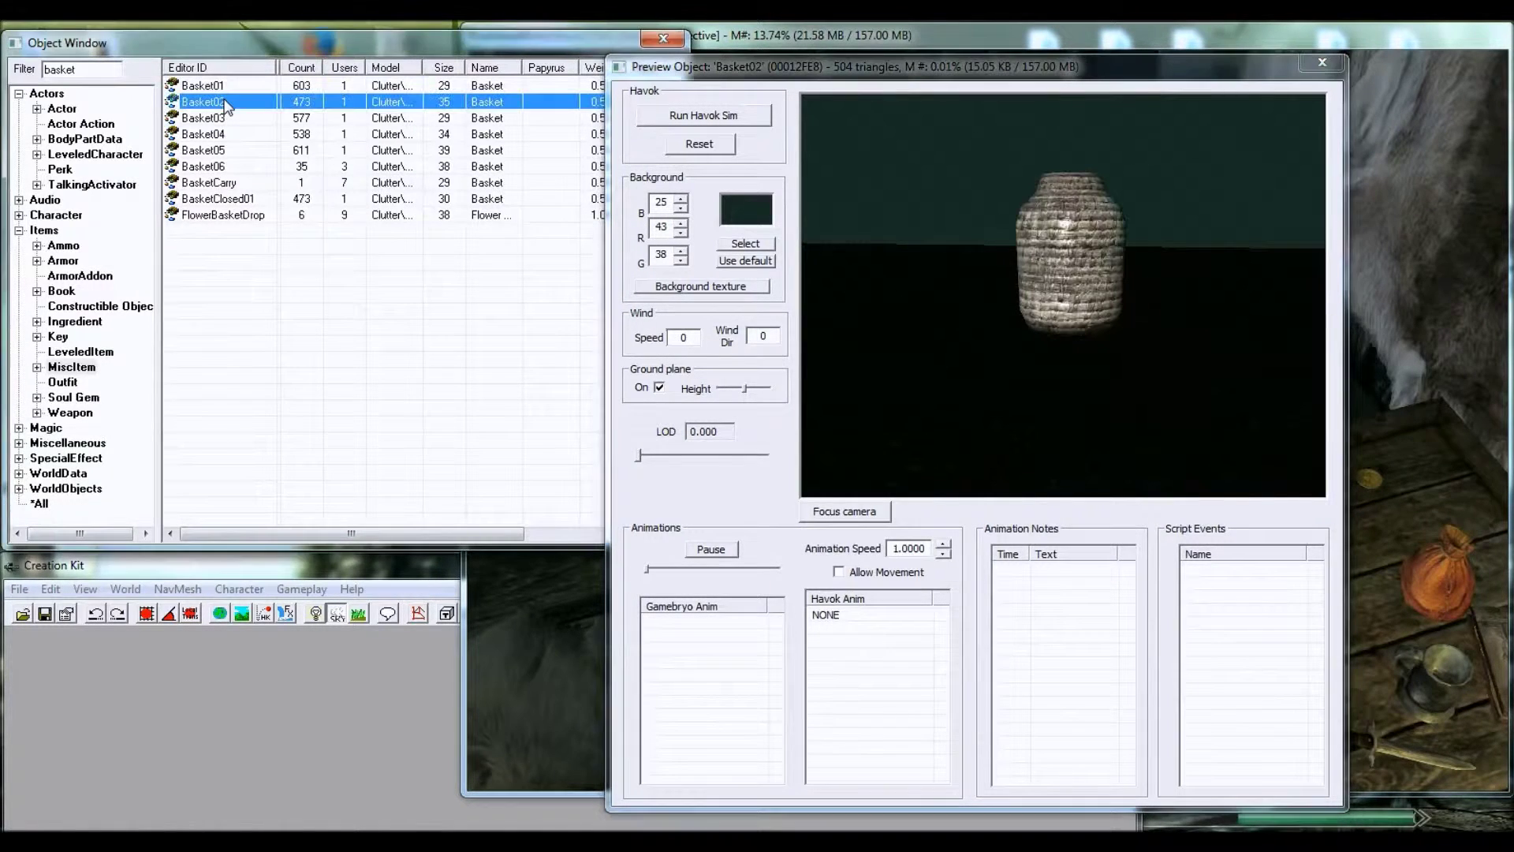
pyautogui.click(229, 88)
pyautogui.rightClick(229, 88)
pyautogui.click(294, 184)
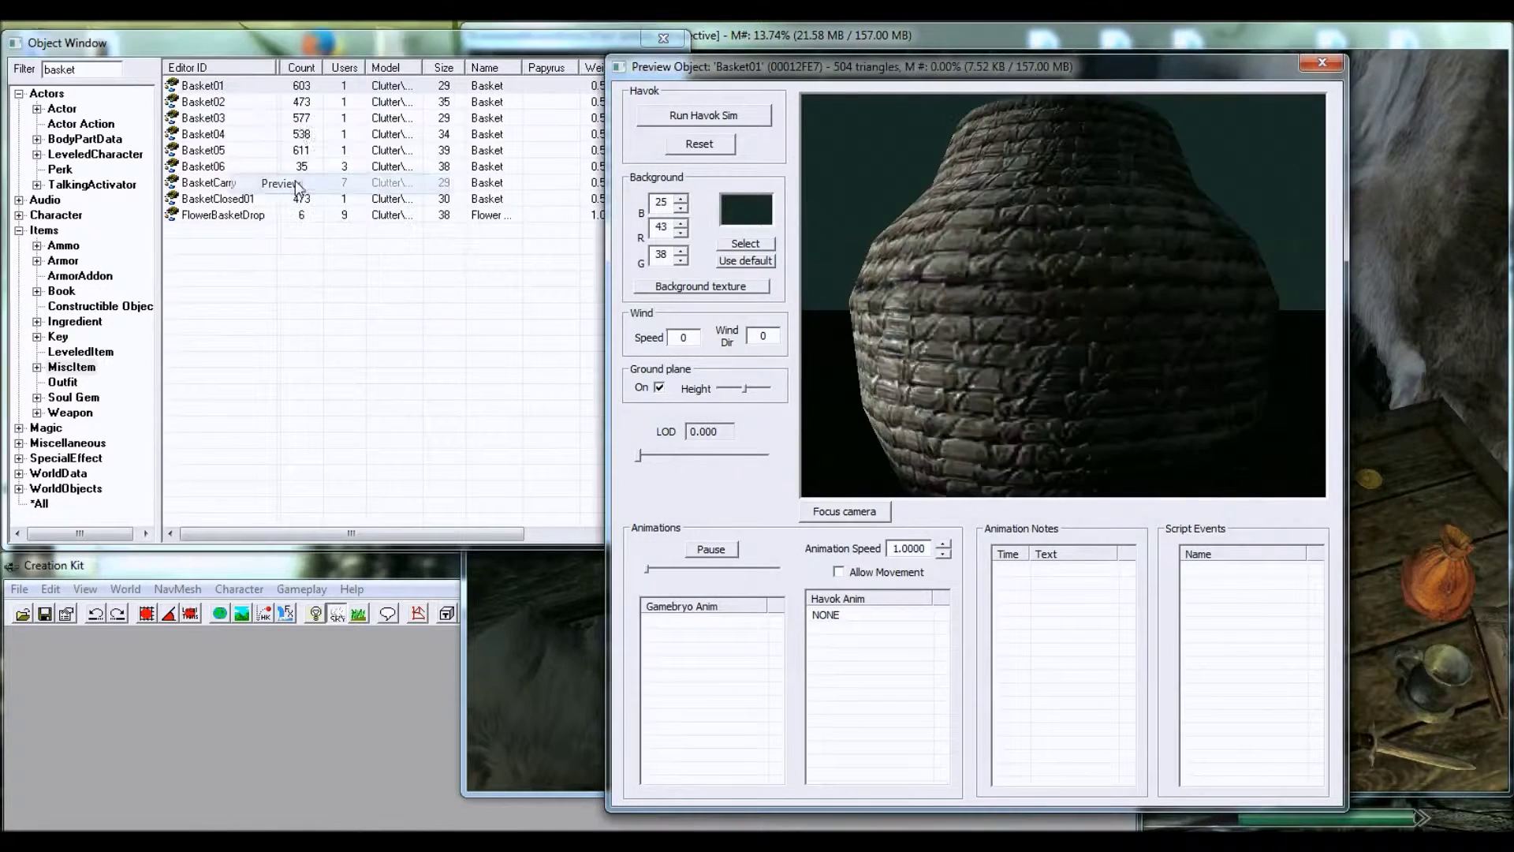
# - Preview the remaining numbered baskets one after another, from Basket02 through Basket06
pyautogui.click(234, 134)
pyautogui.rightClick(233, 135)
pyautogui.click(296, 223)
pyautogui.click(224, 104)
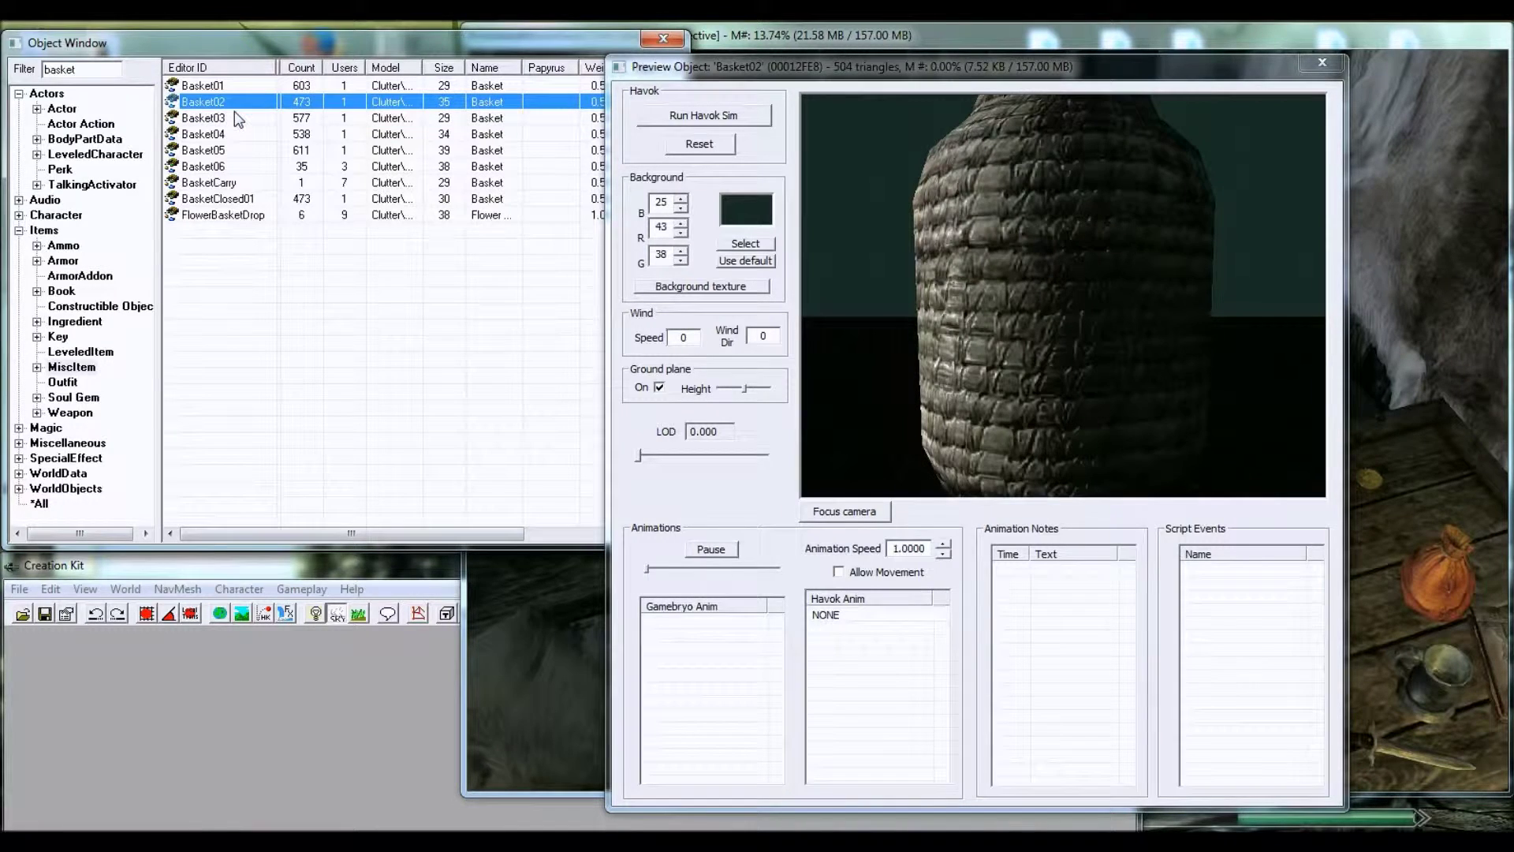
pyautogui.click(234, 115)
pyautogui.click(230, 132)
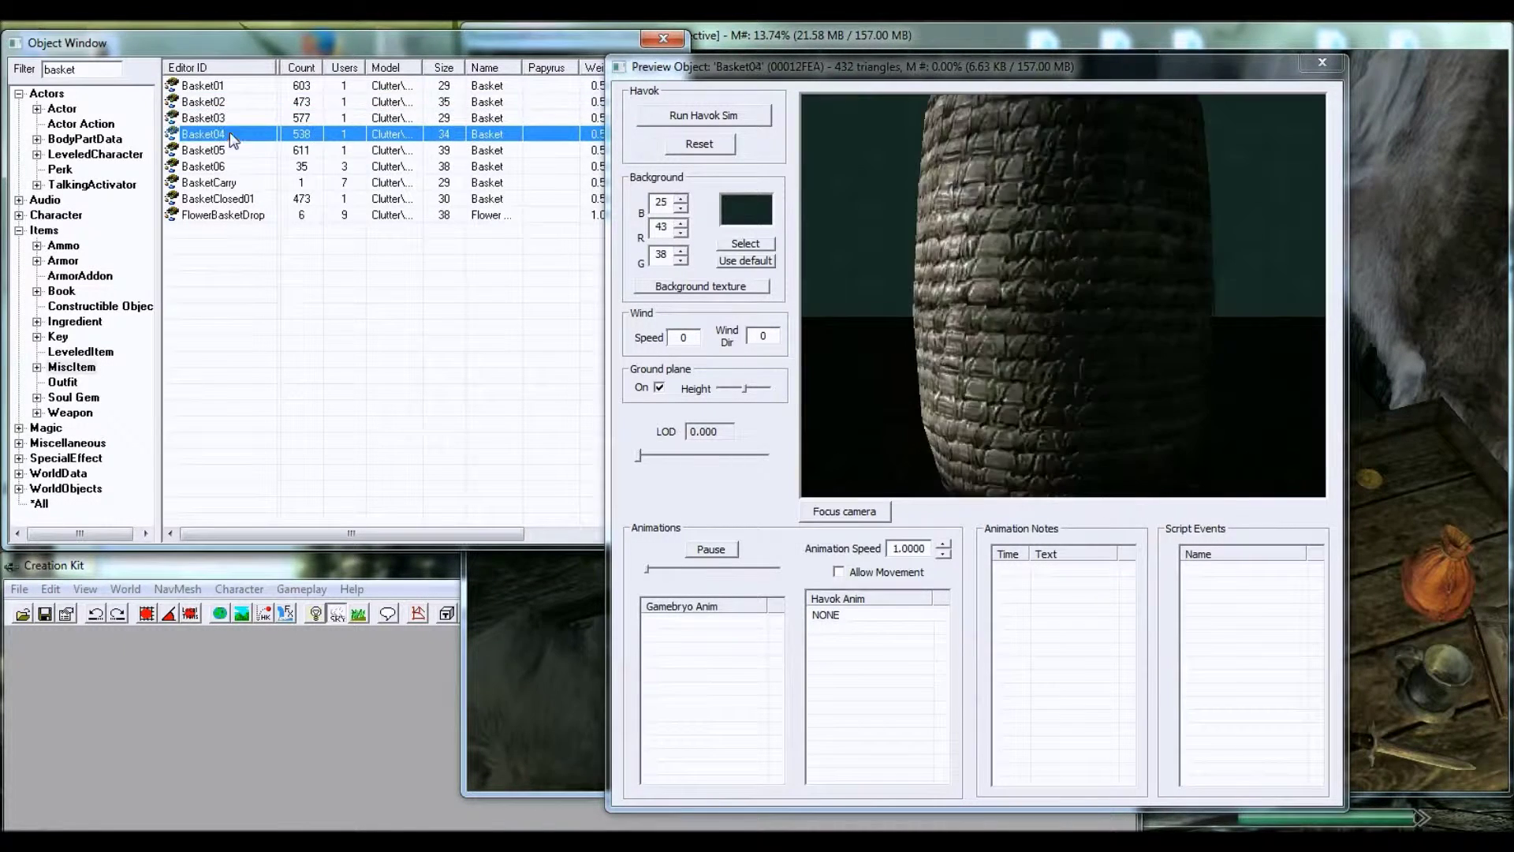
pyautogui.click(229, 152)
pyautogui.click(228, 167)
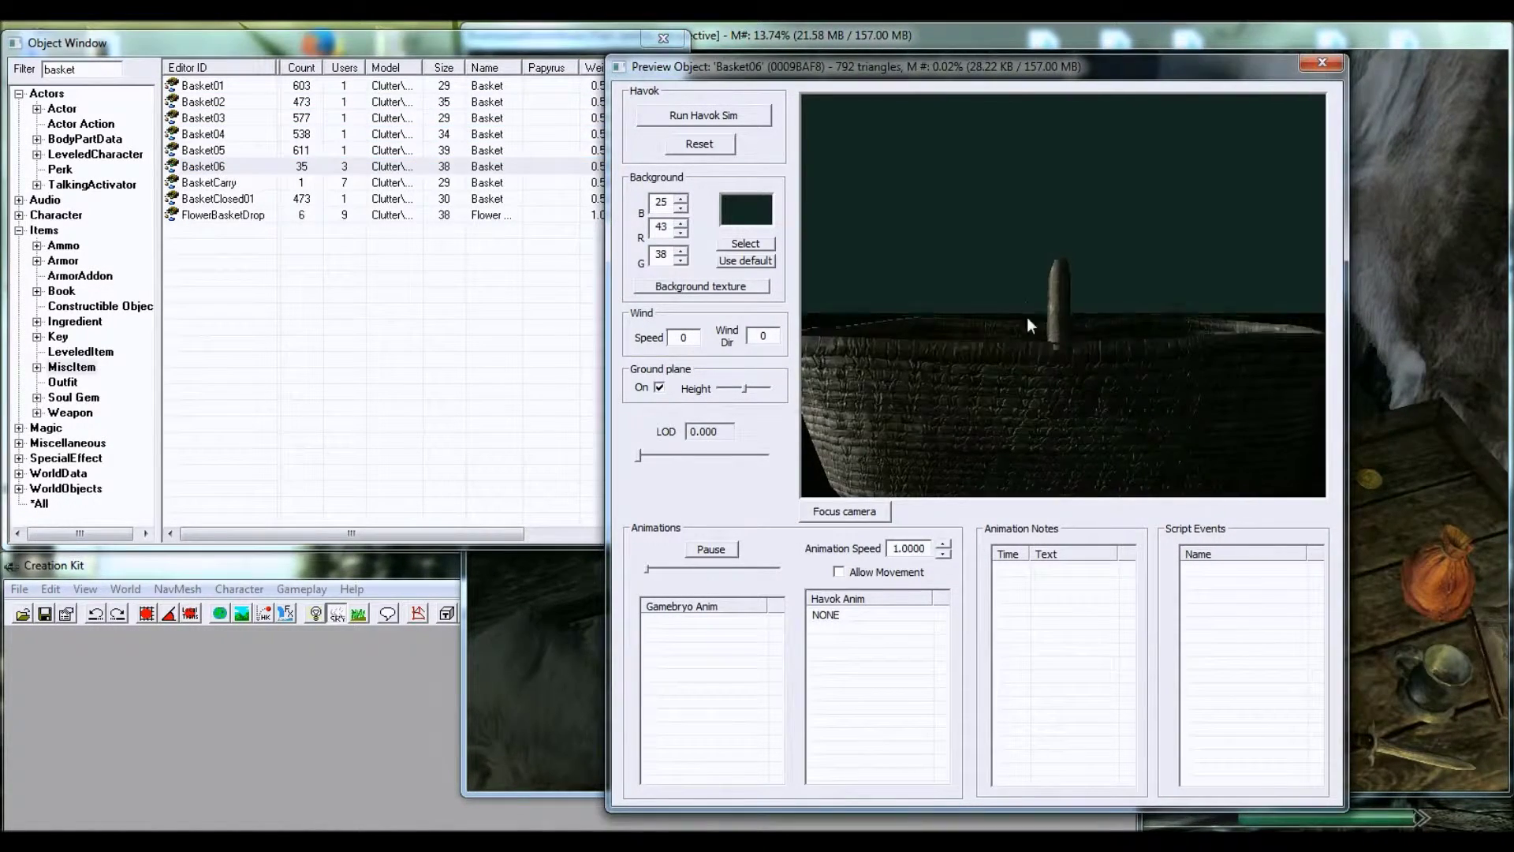
# - Examine the Basket06 model in the preview from above and from farther away
pyautogui.moveTo(1027, 318); pyautogui.dragTo(1070, 364)
pyautogui.scroll(-3, 1058, 347)
pyautogui.scroll(3, 1058, 347)
pyautogui.scroll(-3, 1058, 347)
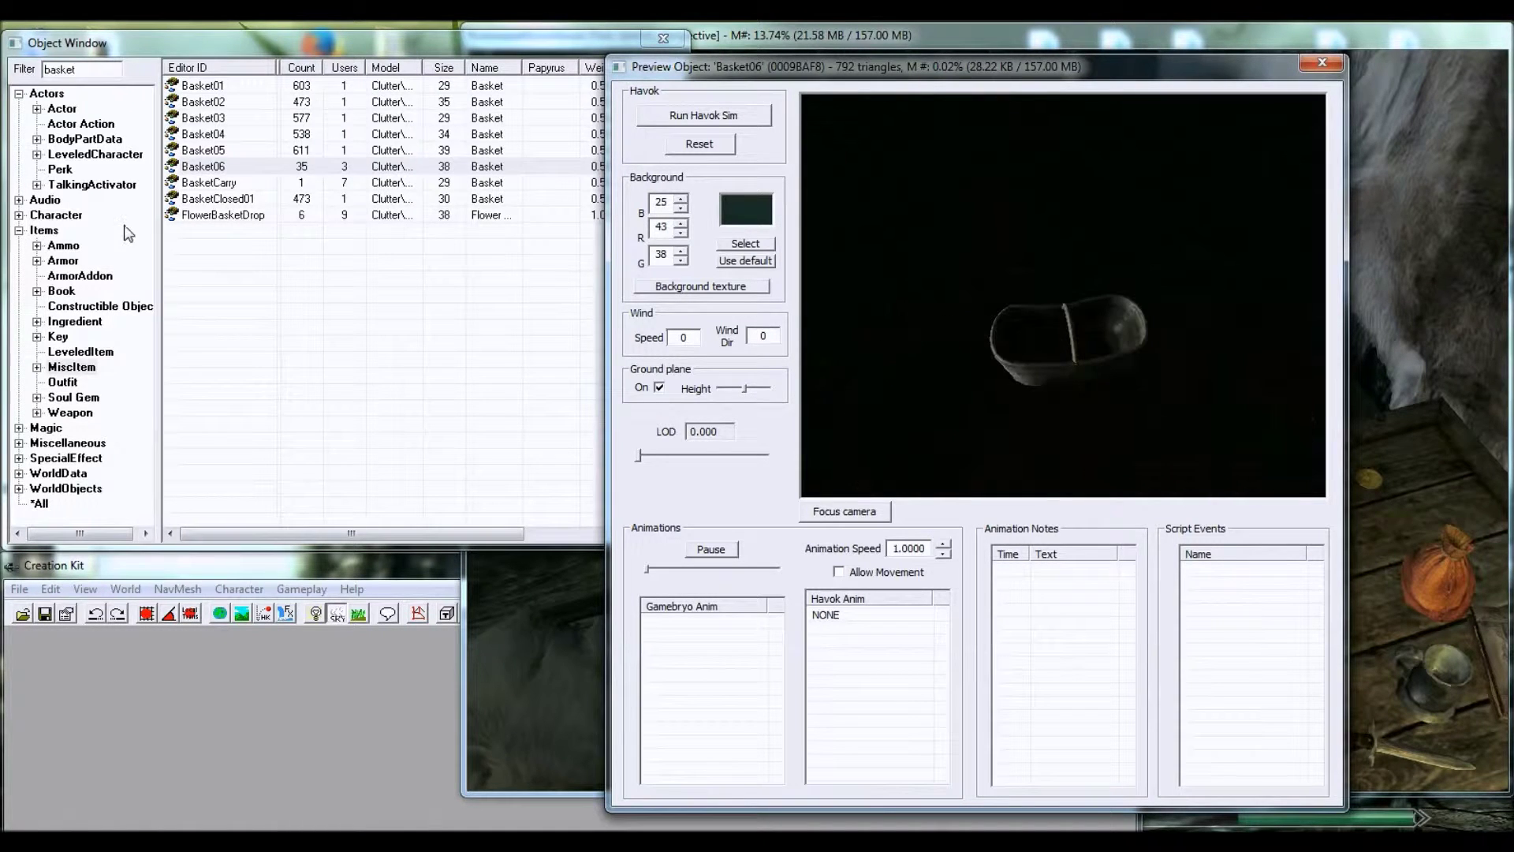
# - Preview Basket05 and examine it from a lower angle
pyautogui.click(207, 150)
pyautogui.moveTo(1072, 300); pyautogui.dragTo(1043, 243)
pyautogui.click(221, 151)
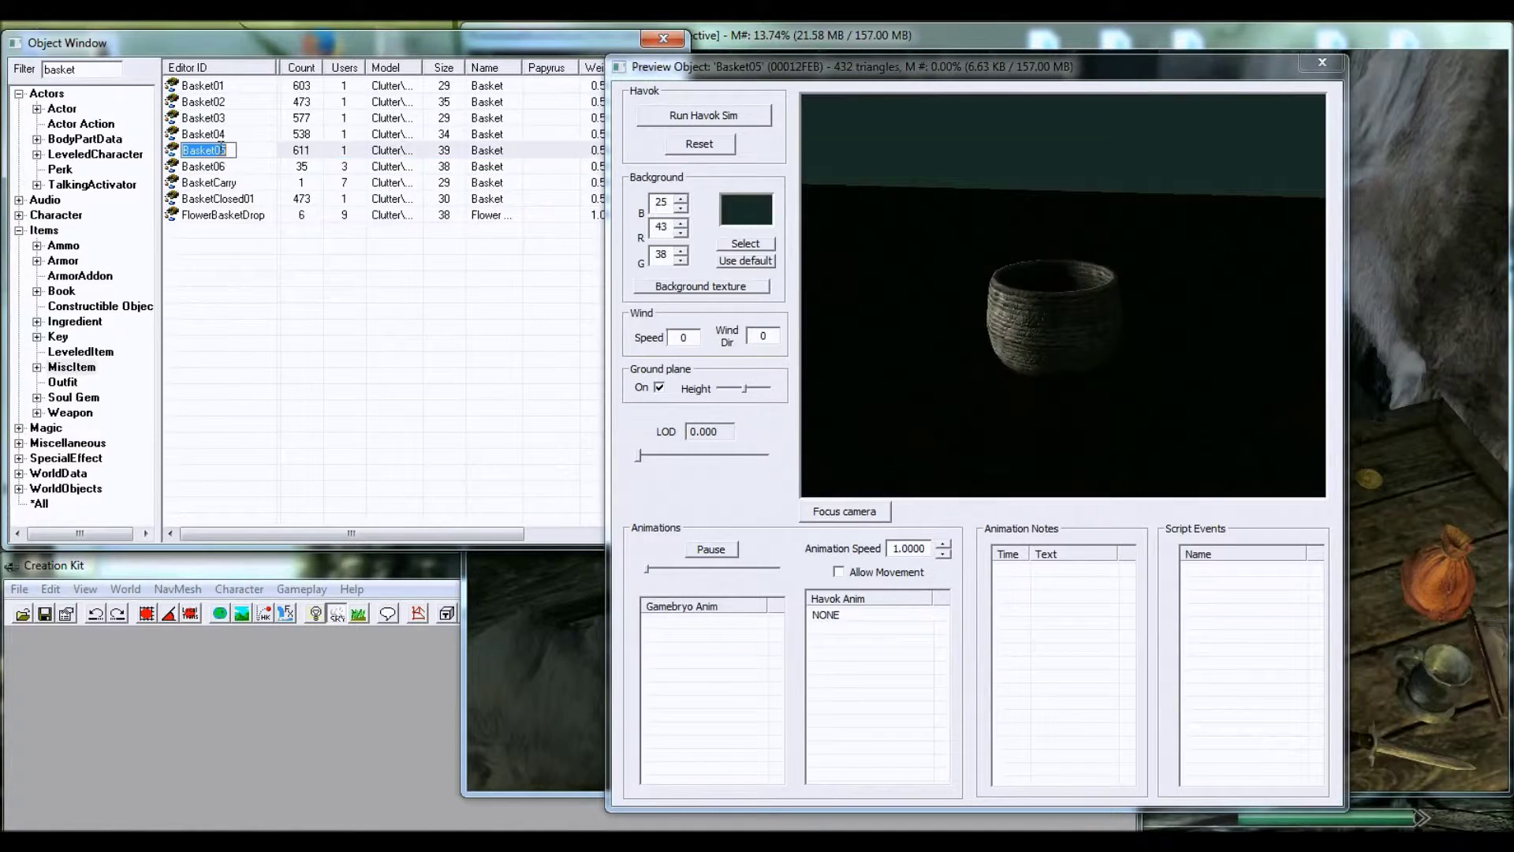
# - Place an instance of Basket05 from the object list into the house interior, on the floor beside the fur rug
pyautogui.click(226, 167)
pyautogui.click(211, 151)
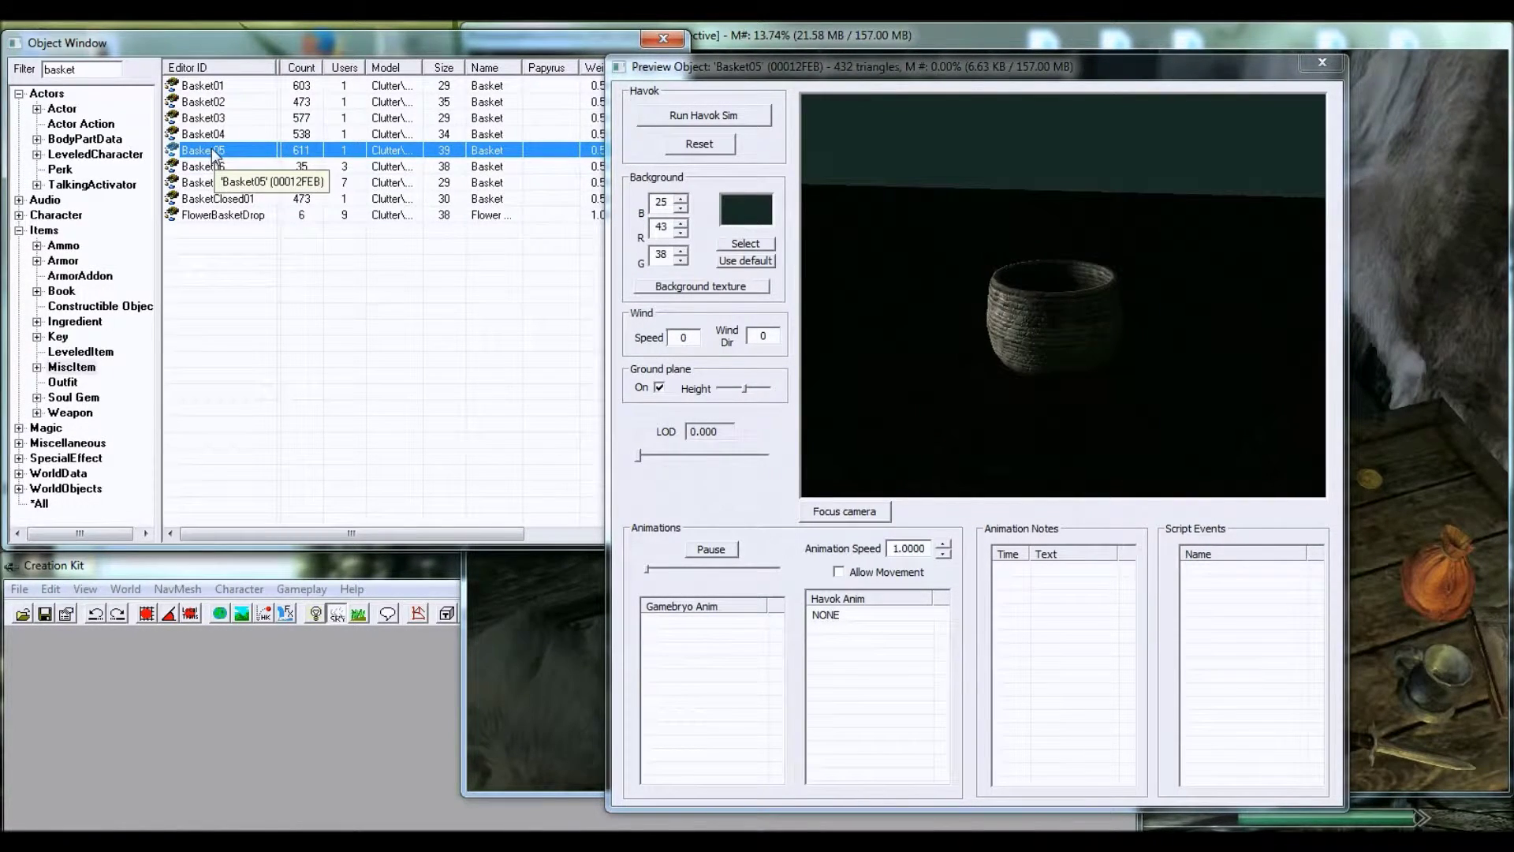
pyautogui.moveTo(198, 155); pyautogui.dragTo(494, 422)
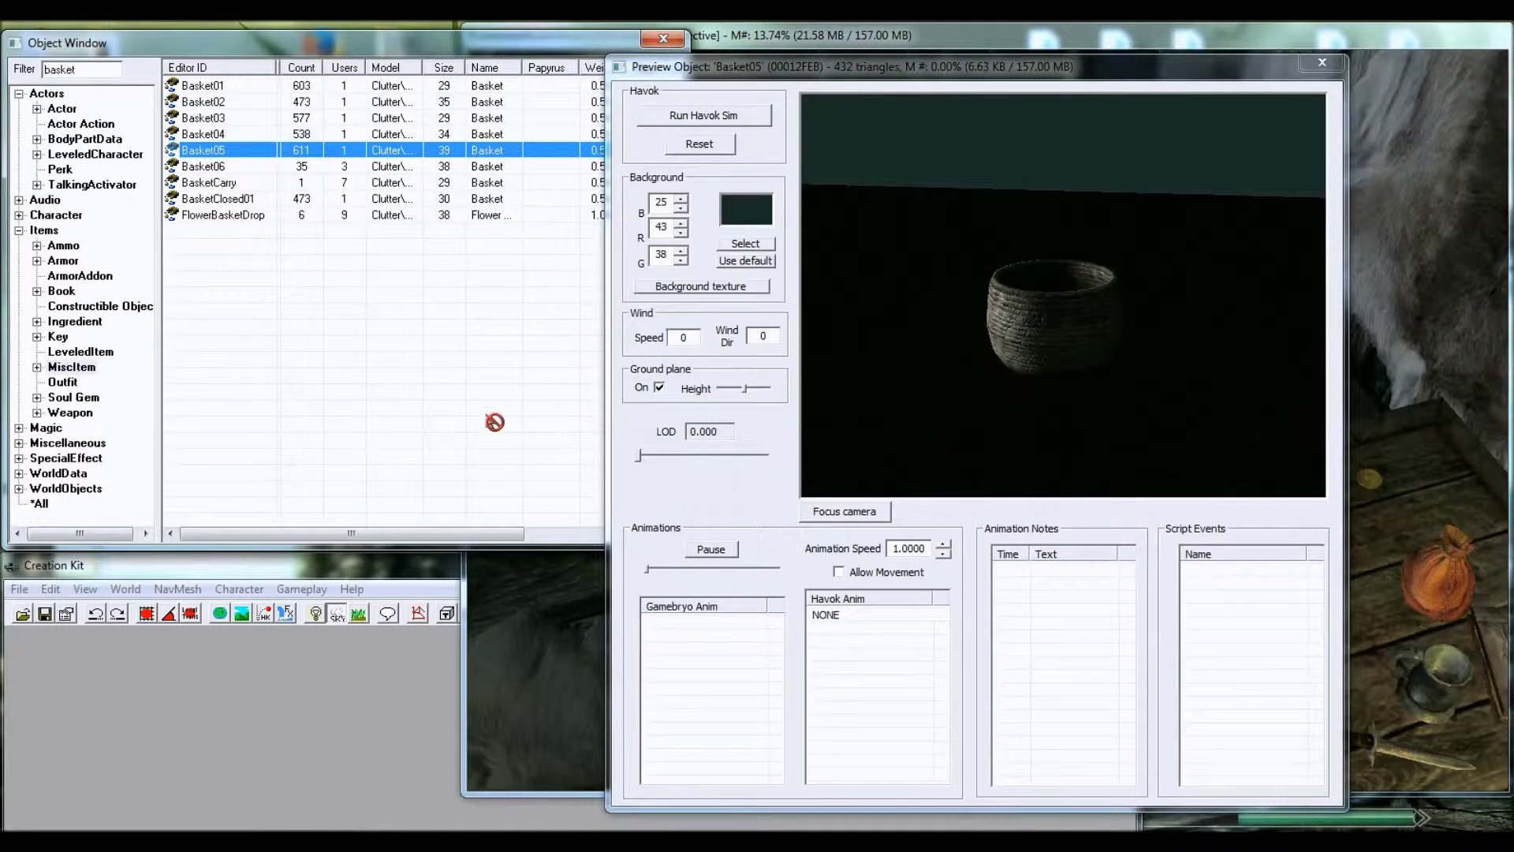
pyautogui.moveTo(542, 593); pyautogui.dragTo(635, 564)
pyautogui.keyDown('shift'); pyautogui.moveTo(736, 588); pyautogui.dragTo(788, 617, button='middle'); pyautogui.keyUp('shift')
pyautogui.moveTo(790, 623); pyautogui.dragTo(998, 441)
pyautogui.moveTo(998, 442)
pyautogui.keyDown('shift'); pyautogui.mouseDown(button='middle')
pyautogui.moveTo(1011, 356)
pyautogui.moveTo(1015, 420)
pyautogui.mouseUp(button='middle'); pyautogui.keyUp('shift')
# - Examine the placed basket in the Render Window from above, from the side and close up
pyautogui.click(949, 240)
pyautogui.scroll(-3, 1030, 329)
pyautogui.scroll(4, 1031, 331)
pyautogui.click(1025, 367)
pyautogui.scroll(-4, 1014, 419)
pyautogui.scroll(-5, 1015, 419)
pyautogui.scroll(2, 1010, 493)
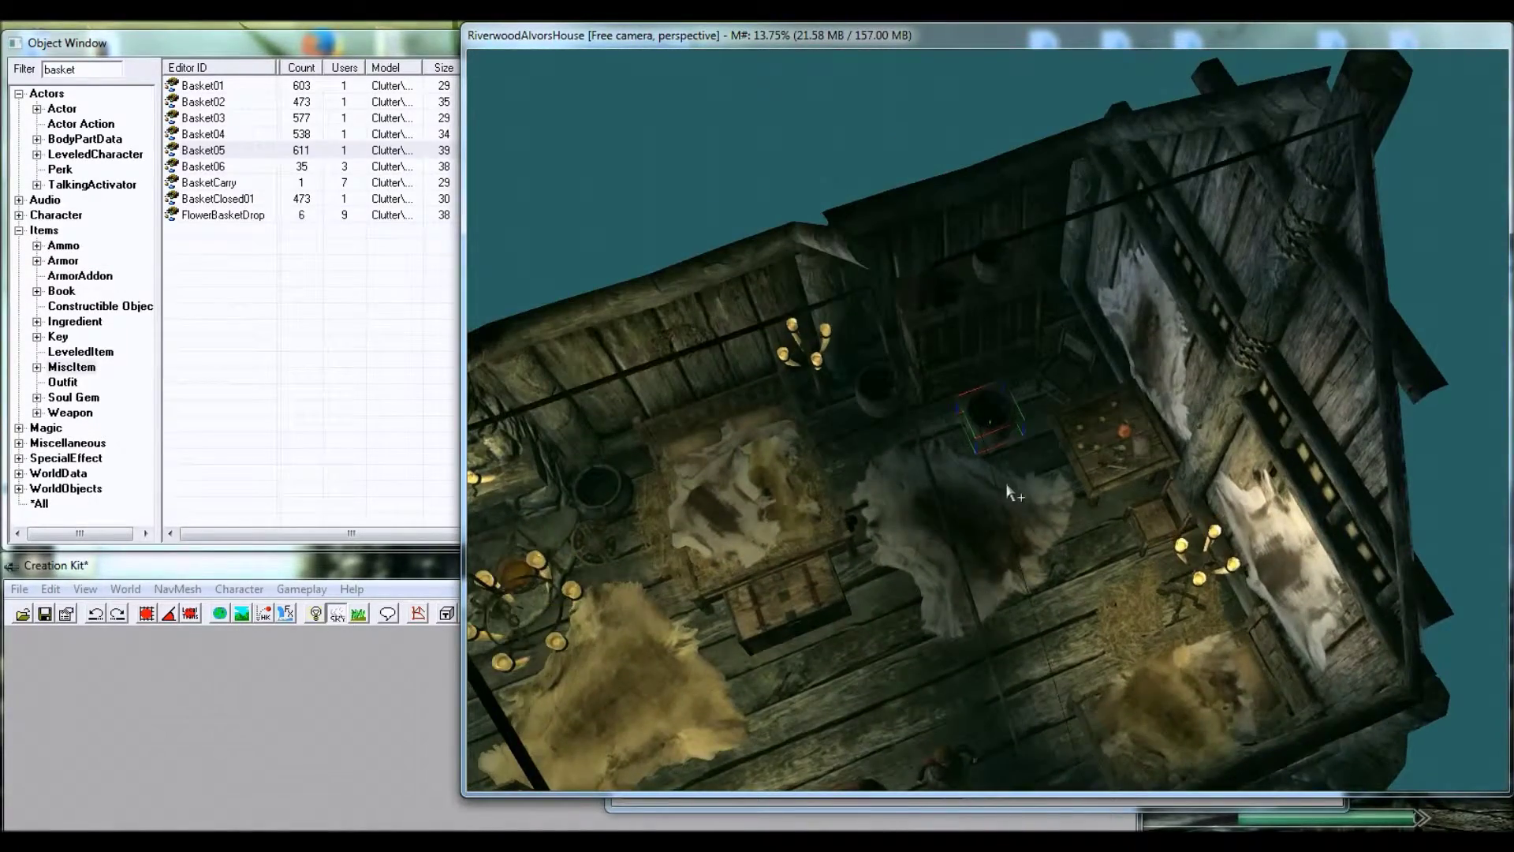
pyautogui.scroll(6, 1016, 497)
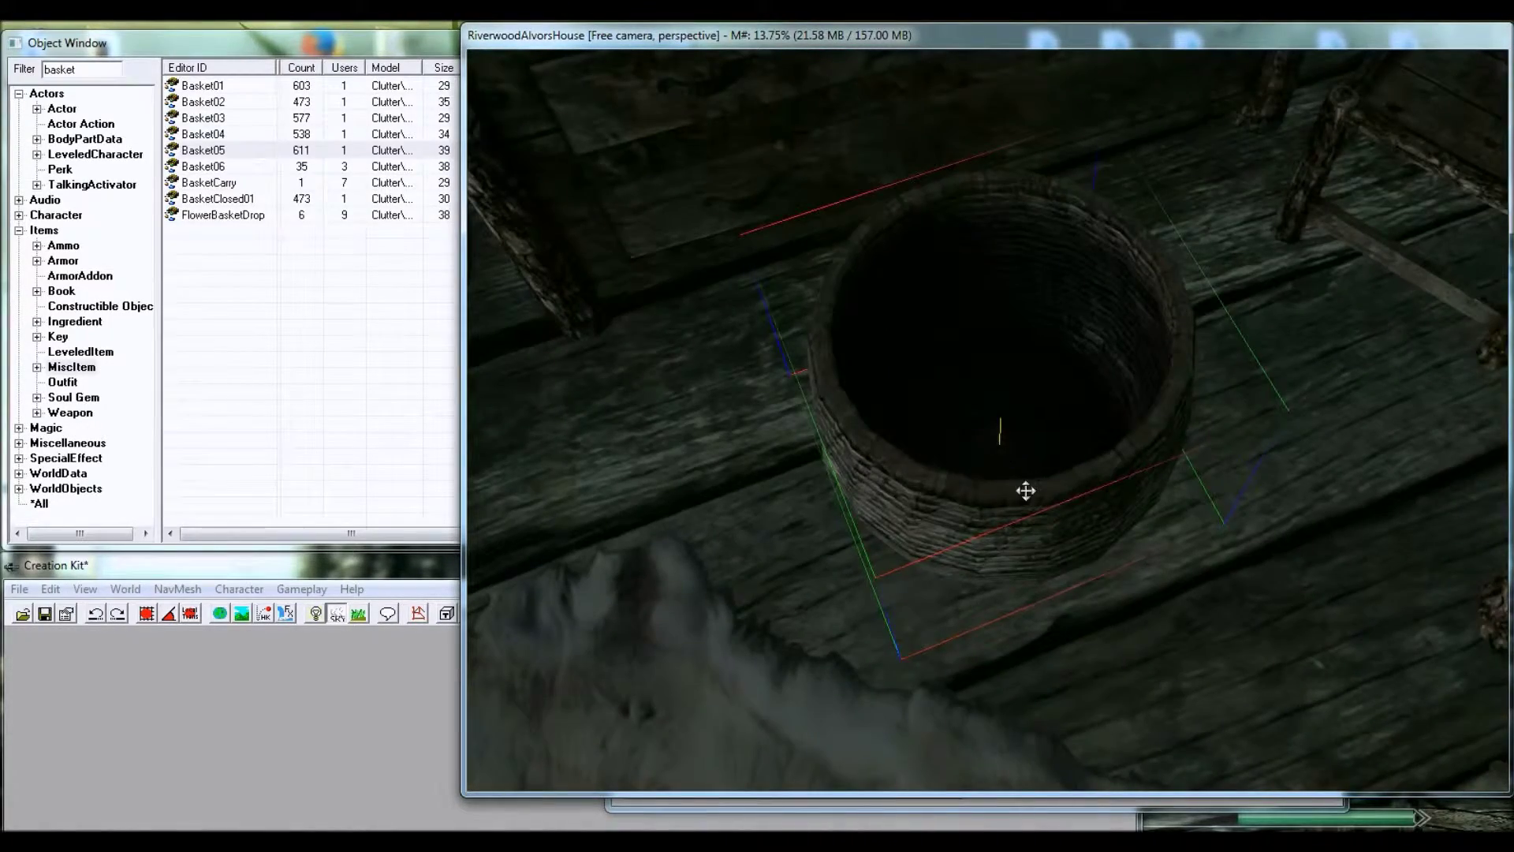
pyautogui.keyDown('shift'); pyautogui.moveTo(1026, 491); pyautogui.dragTo(967, 456, button='middle'); pyautogui.keyUp('shift')
pyautogui.scroll(-6, 1075, 446)
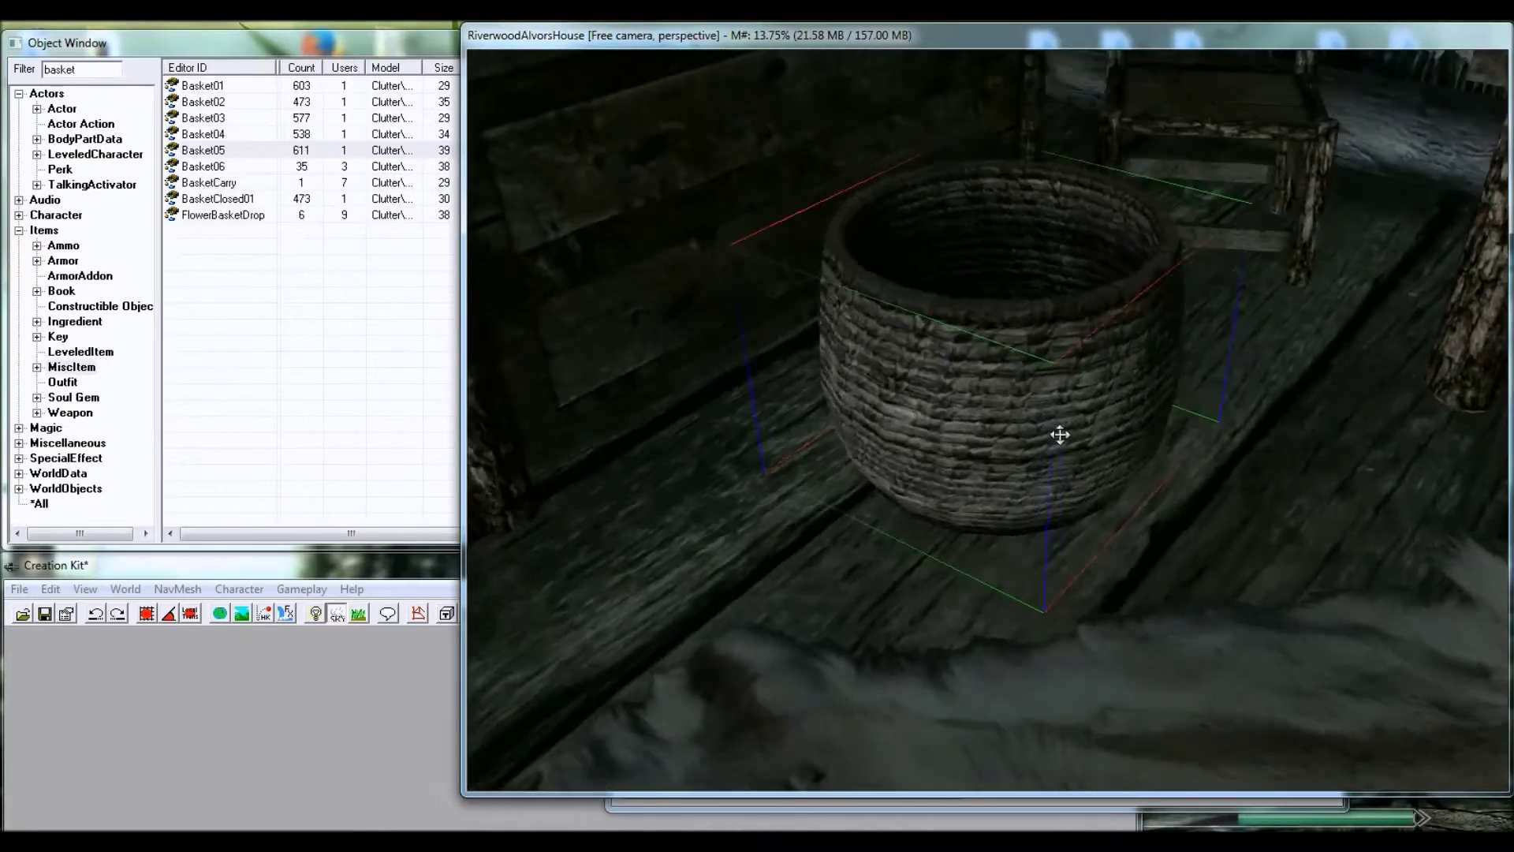
pyautogui.scroll(8, 1000, 416)
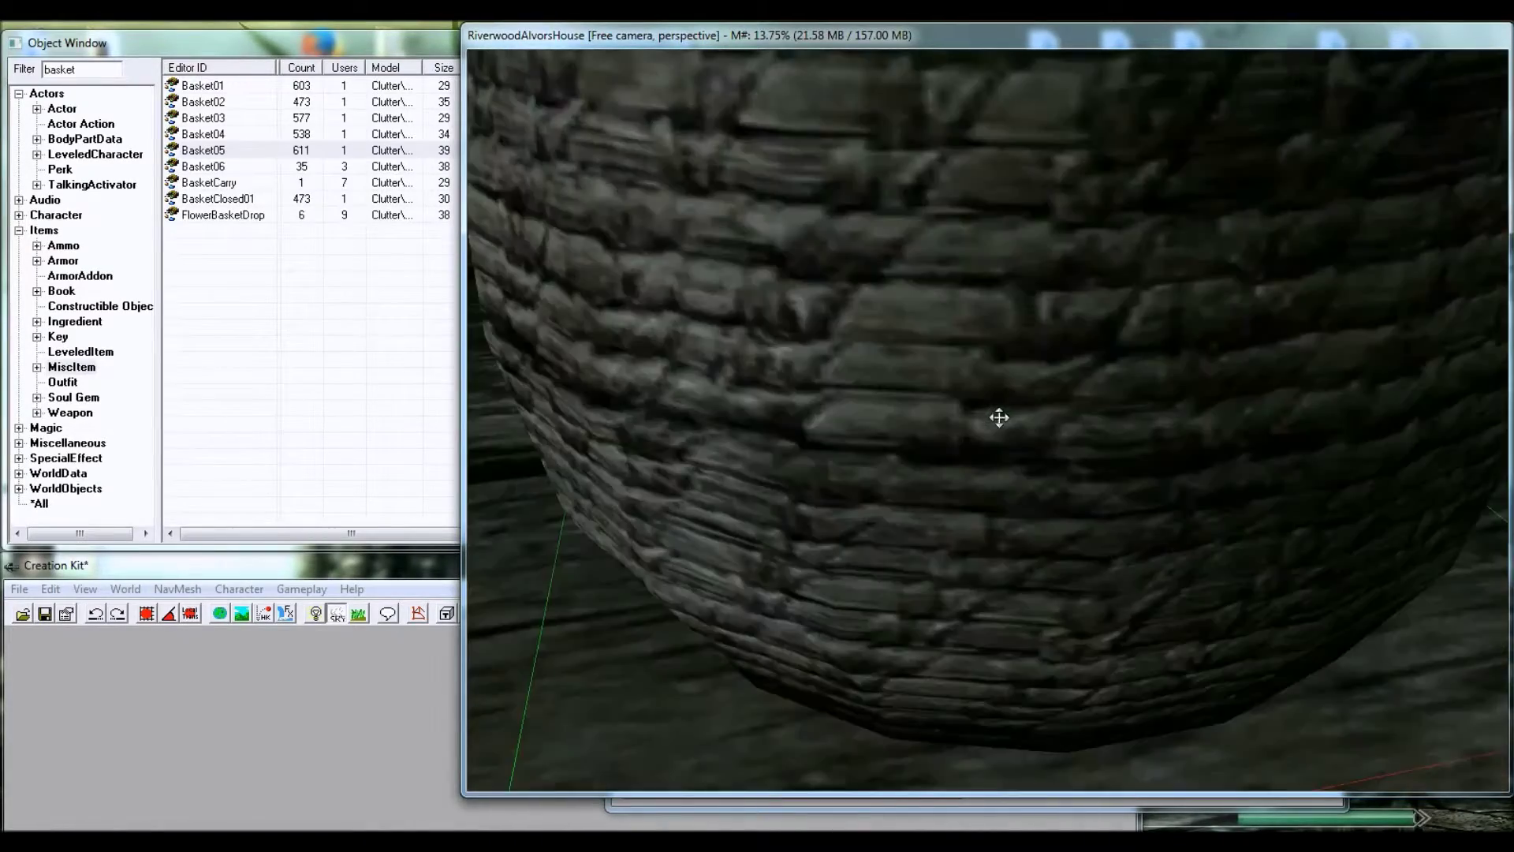
pyautogui.scroll(-6, 1056, 374)
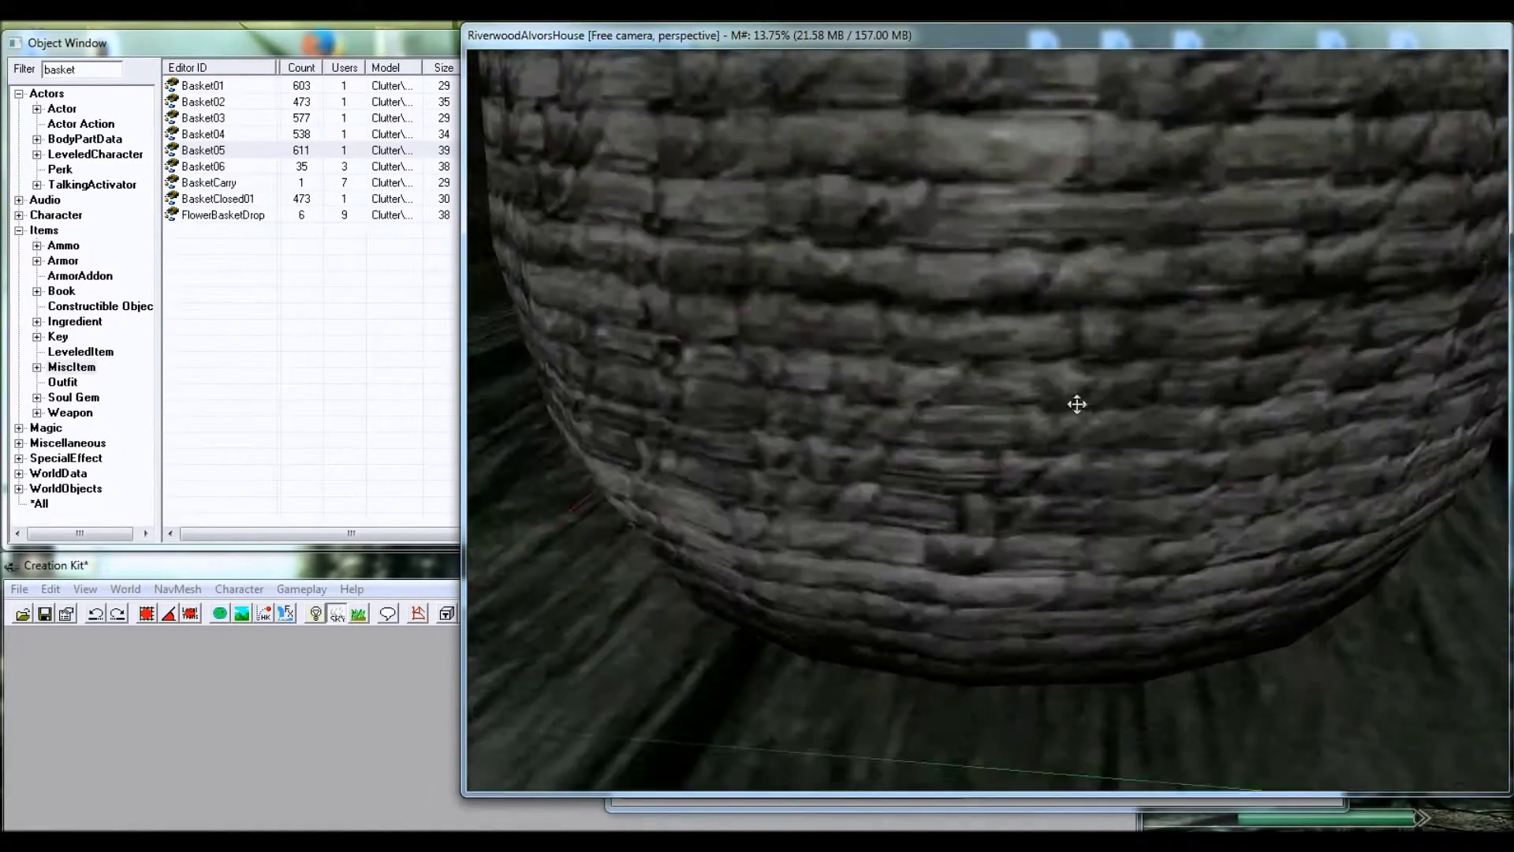
pyautogui.scroll(4, 985, 414)
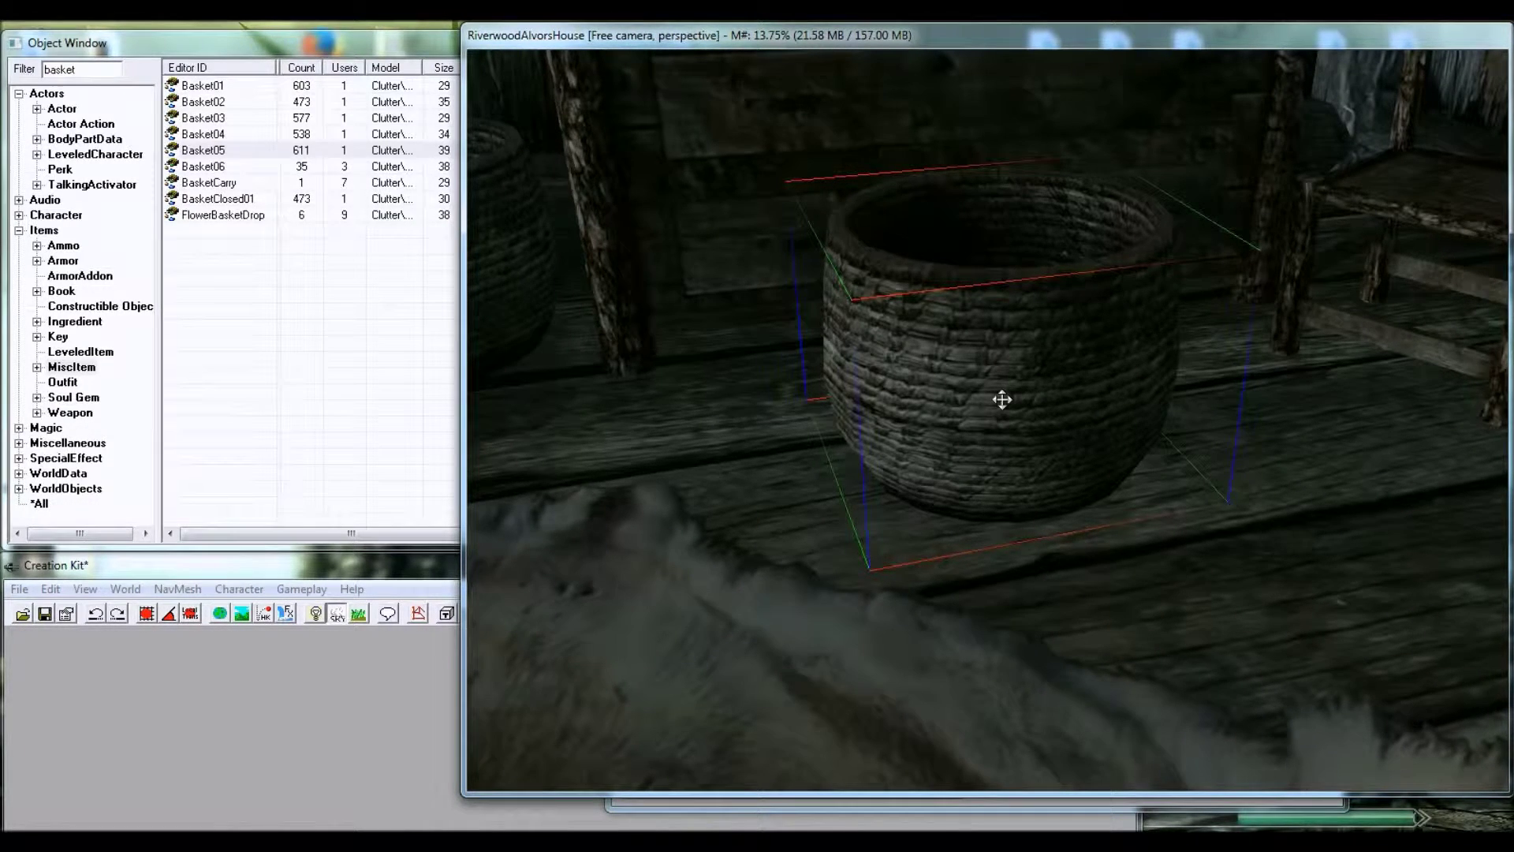
# - Rotate the basket about its vertical Z axis and tilt it about its X axis
pyautogui.keyDown('shift'); pyautogui.moveTo(1002, 401); pyautogui.dragTo(1025, 474, button='middle'); pyautogui.keyUp('shift')
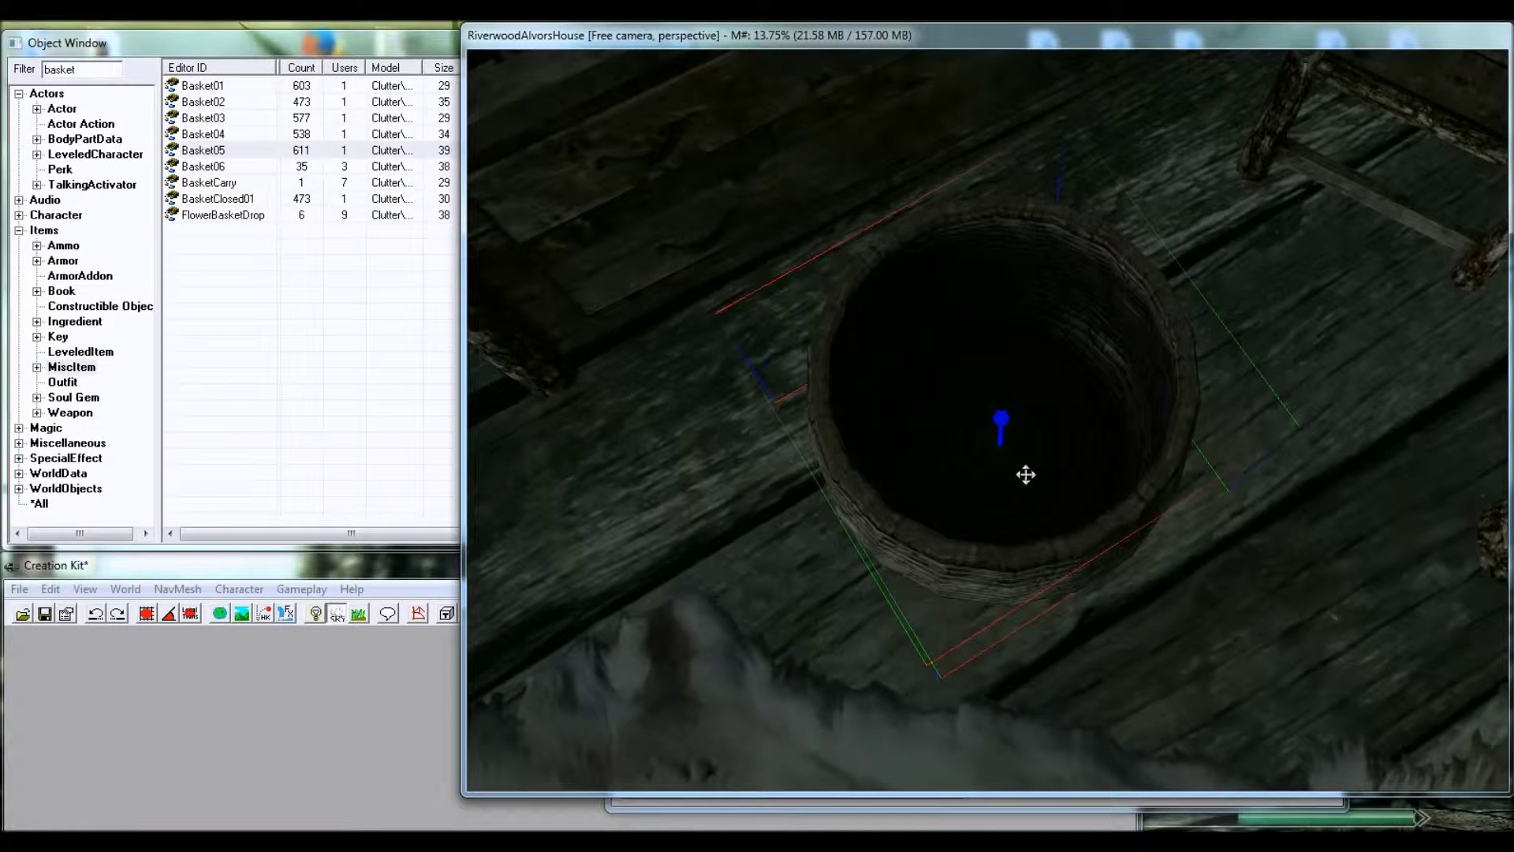
pyautogui.keyDown('shift'); pyautogui.moveTo(1026, 475); pyautogui.dragTo(995, 387, button='middle'); pyautogui.keyUp('shift')
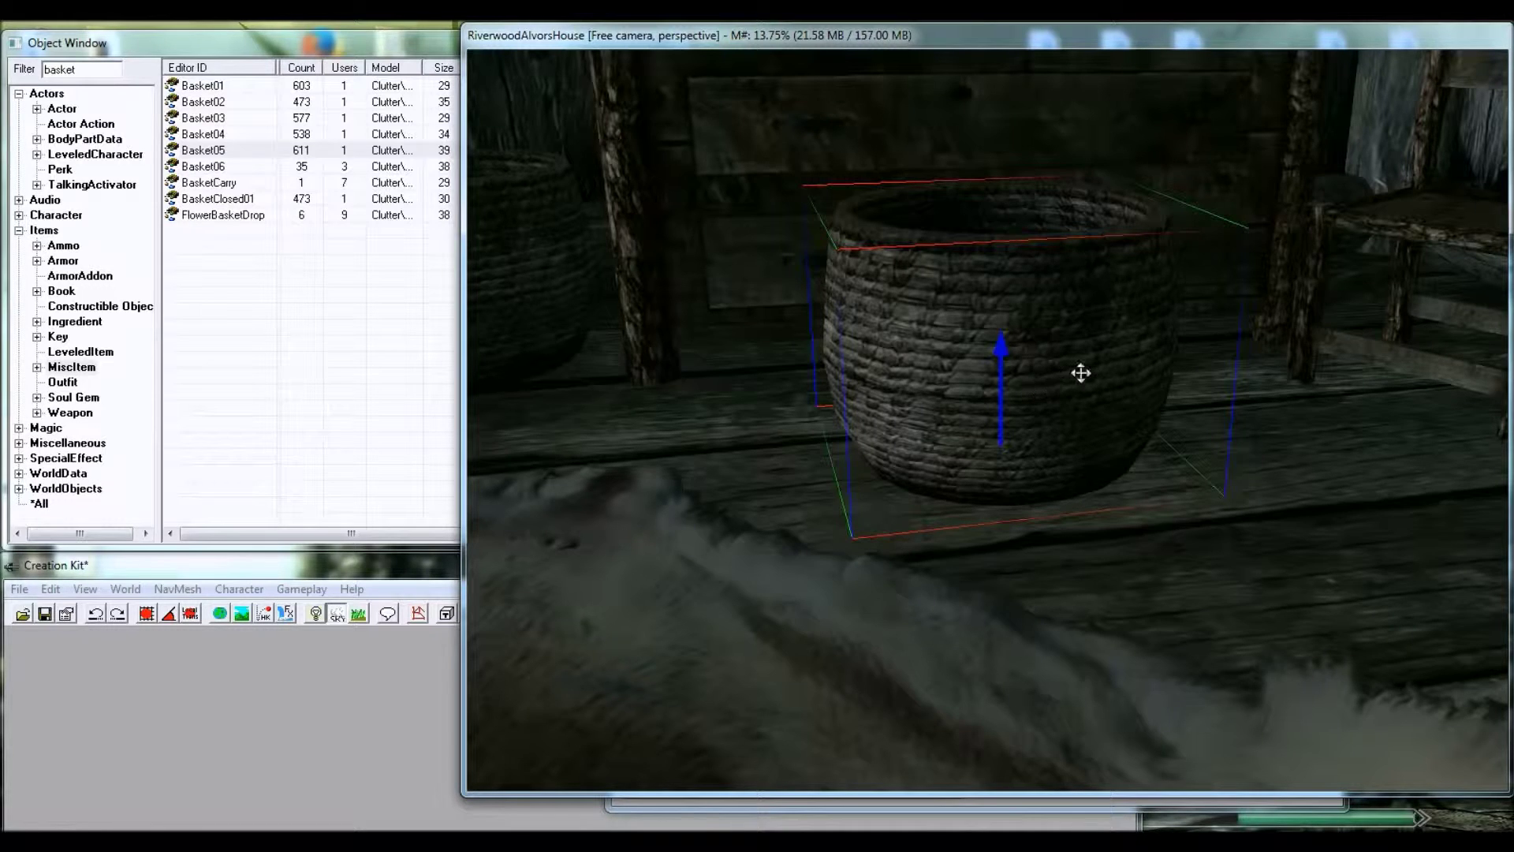
pyautogui.moveTo(1092, 370); pyautogui.dragTo(1510, 370, button='right')
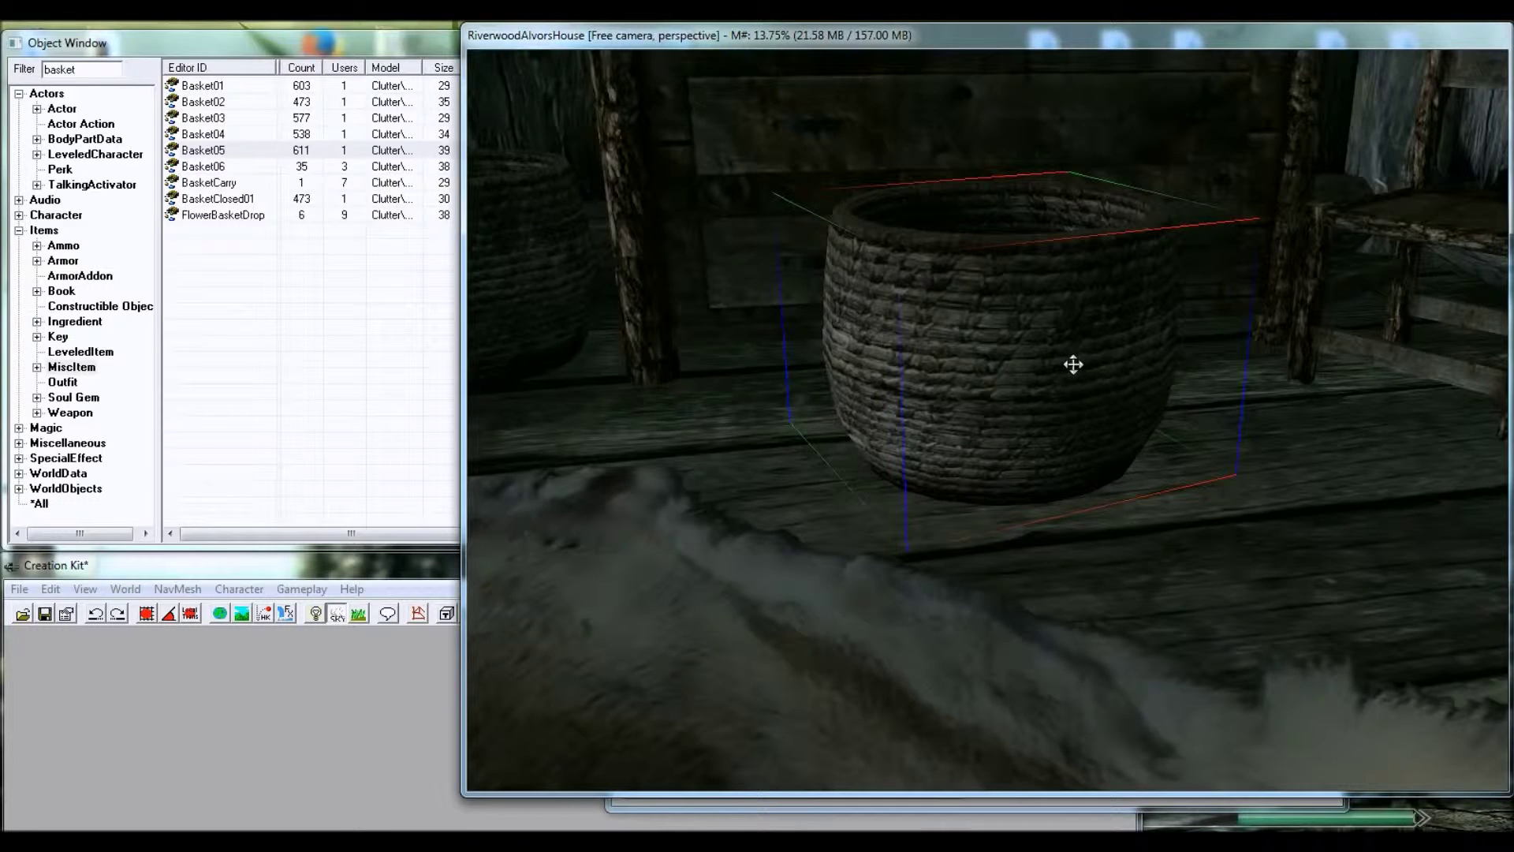
pyautogui.press('x')
pyautogui.moveTo(1129, 355); pyautogui.dragTo(1231, 355, button='right')
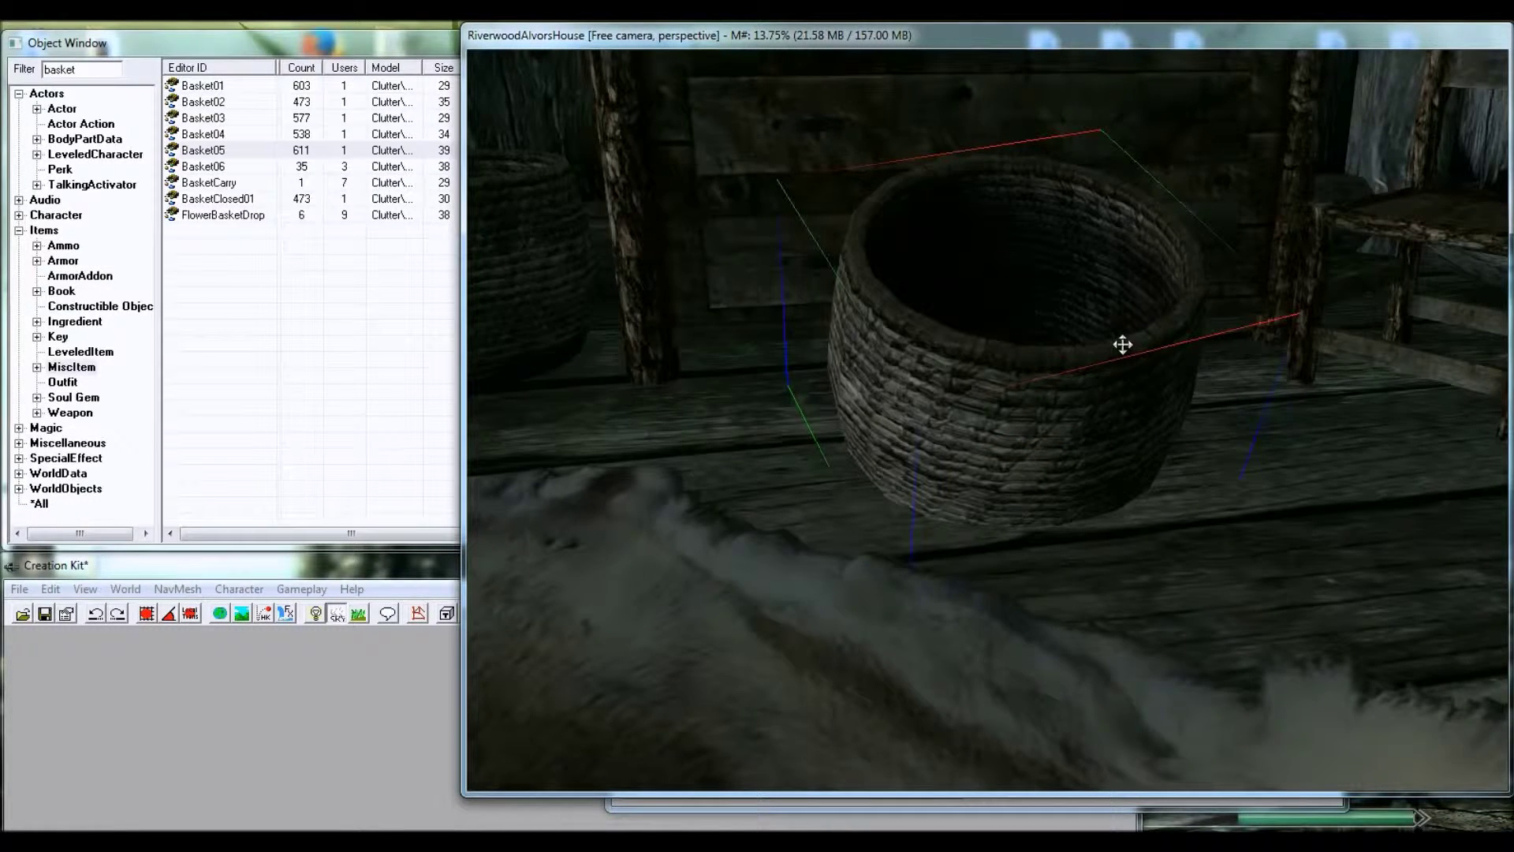
# - Tilt the basket about its Y axis
pyautogui.press('c')
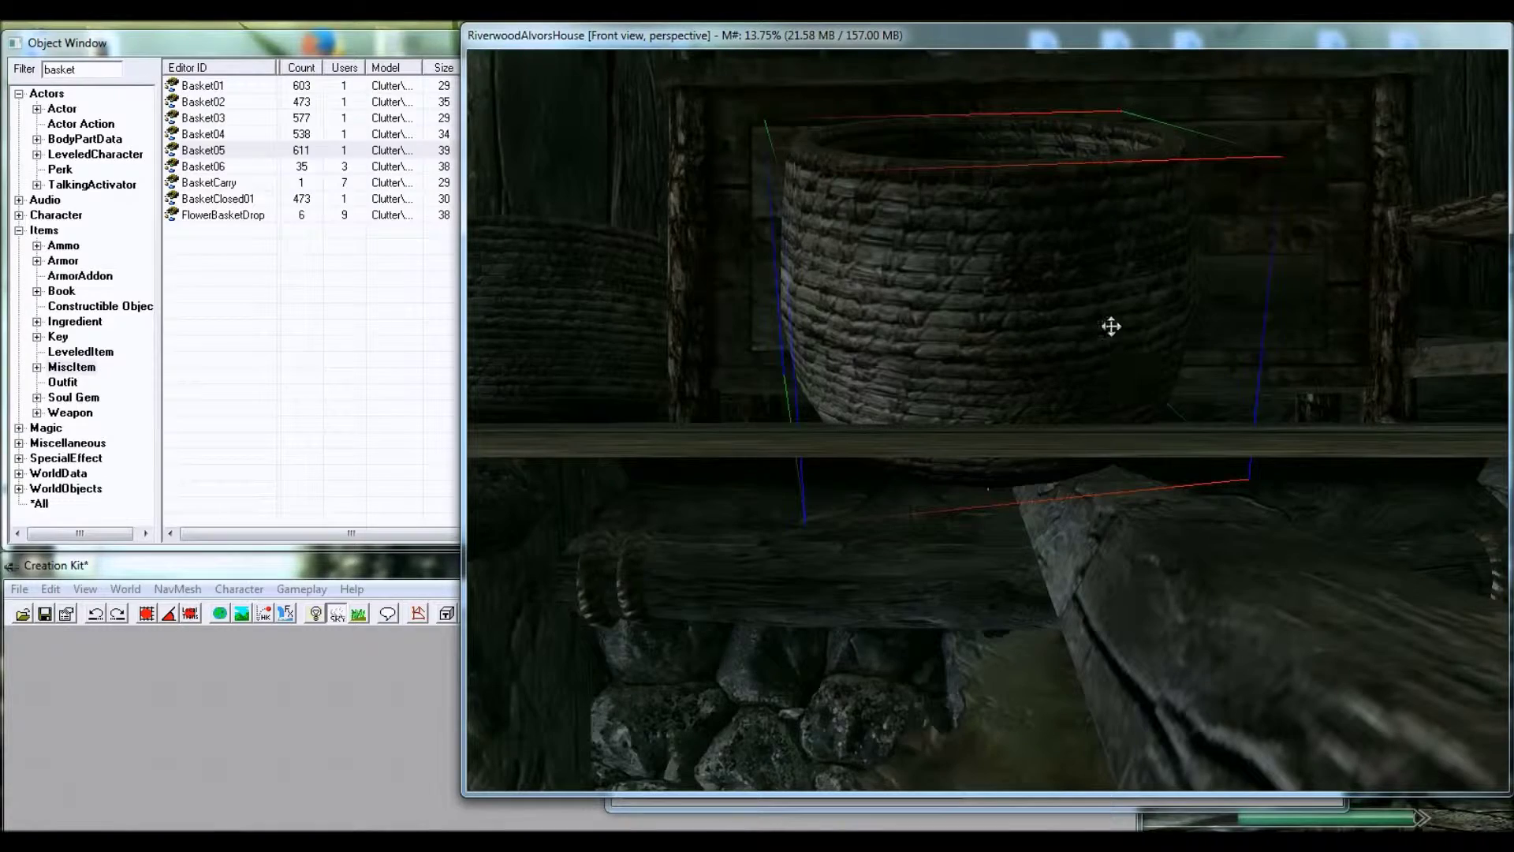
pyautogui.keyDown('shift'); pyautogui.moveTo(1079, 258); pyautogui.dragTo(1230, 375, button='middle'); pyautogui.keyUp('shift')
pyautogui.keyDown('shift'); pyautogui.moveTo(1095, 326); pyautogui.dragTo(1036, 368, button='middle'); pyautogui.keyUp('shift')
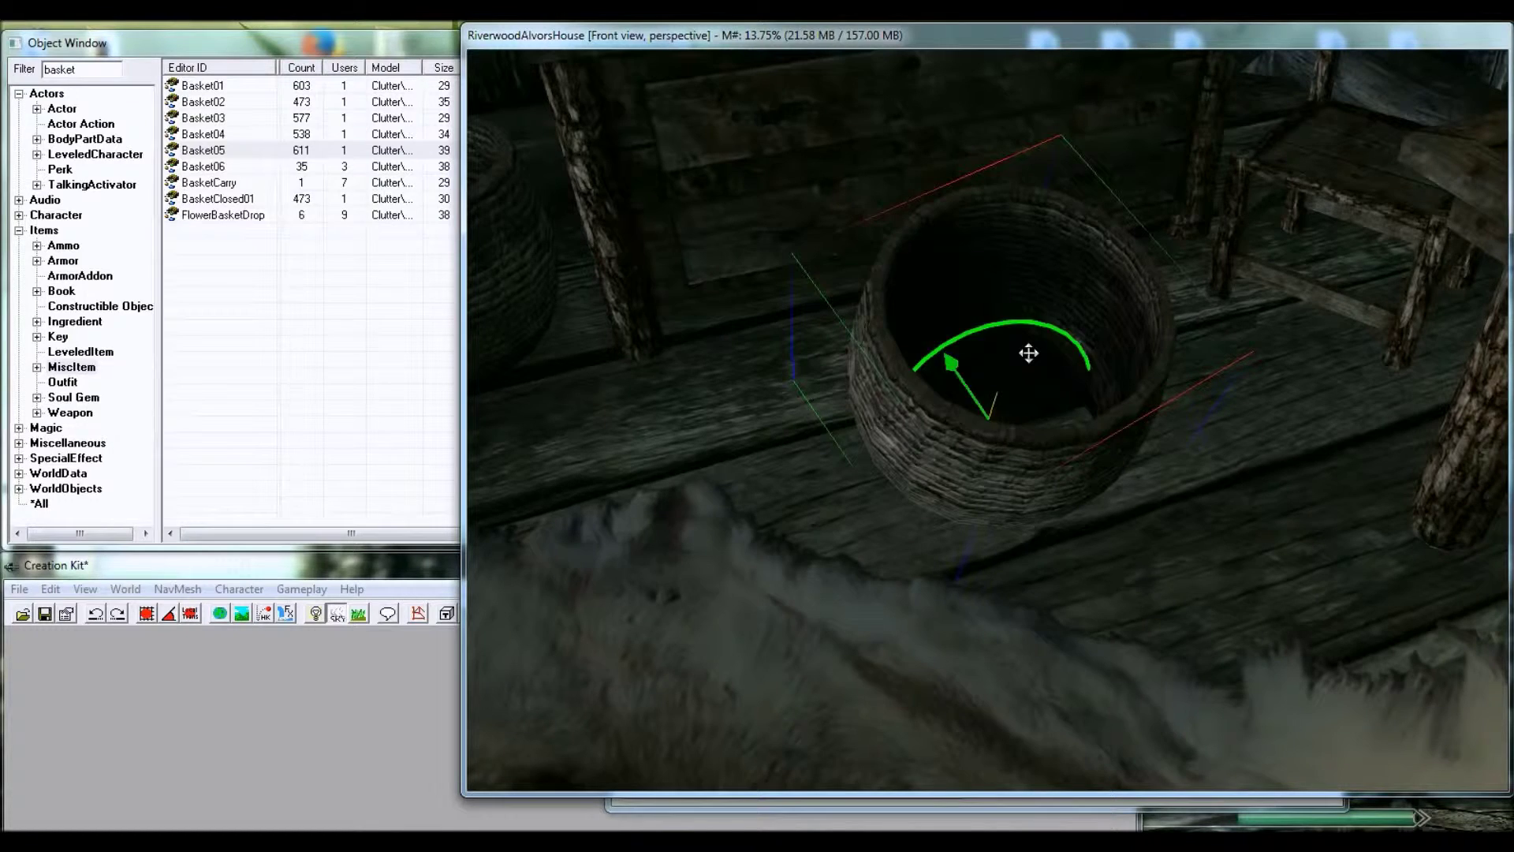
pyautogui.moveTo(1017, 322); pyautogui.dragTo(986, 331)
pyautogui.moveTo(1028, 319); pyautogui.dragTo(1020, 307, button='right')
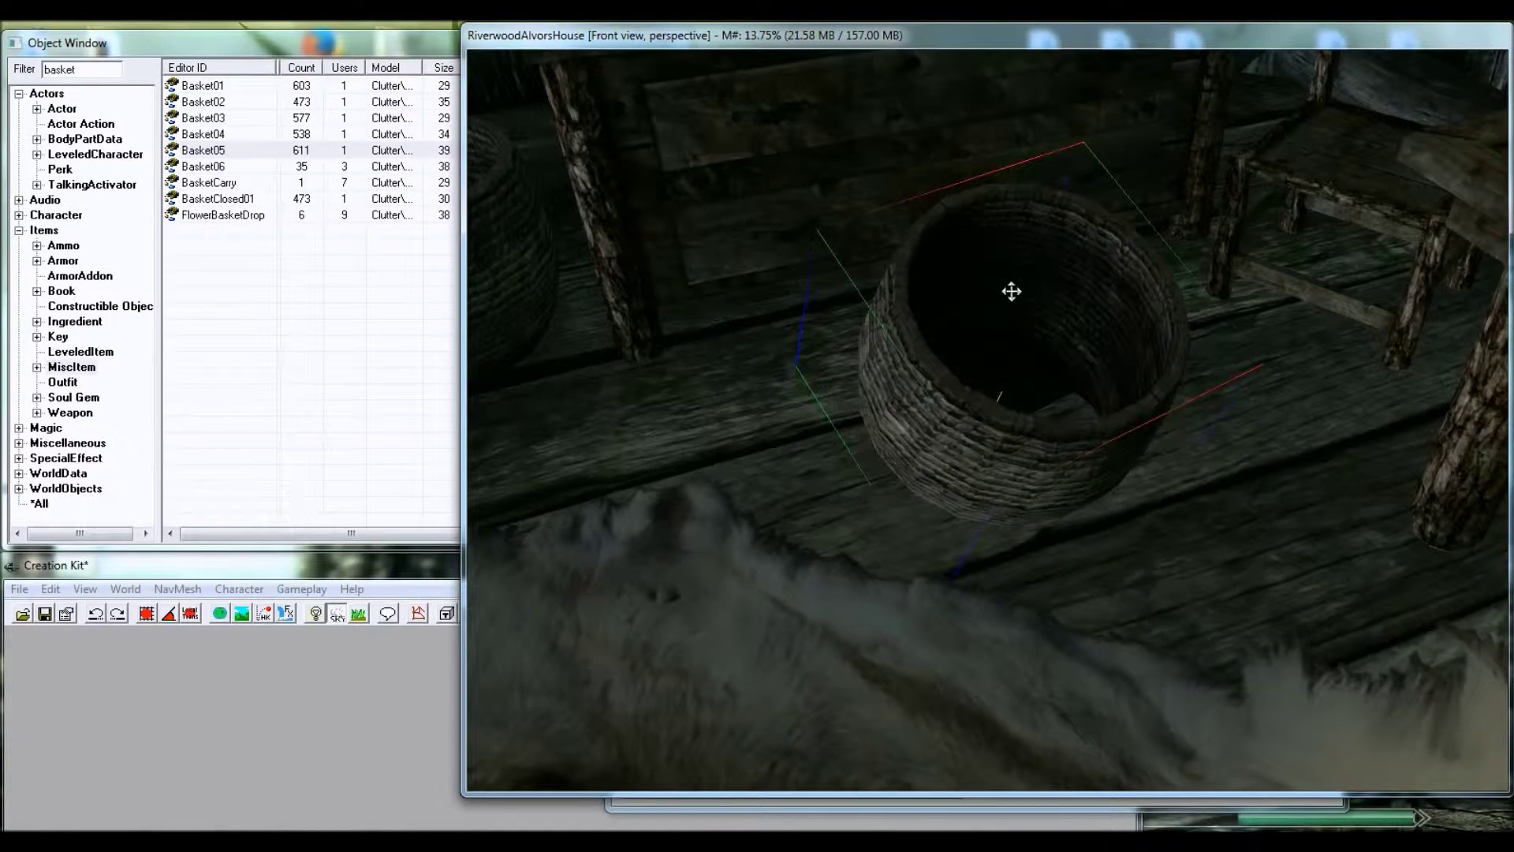
# - Raise the tilted basket until the floor no longer cuts through its base
pyautogui.keyDown('shift'); pyautogui.moveTo(1013, 315); pyautogui.dragTo(1057, 335, button='middle'); pyautogui.keyUp('shift')
pyautogui.scroll(3, 993, 348)
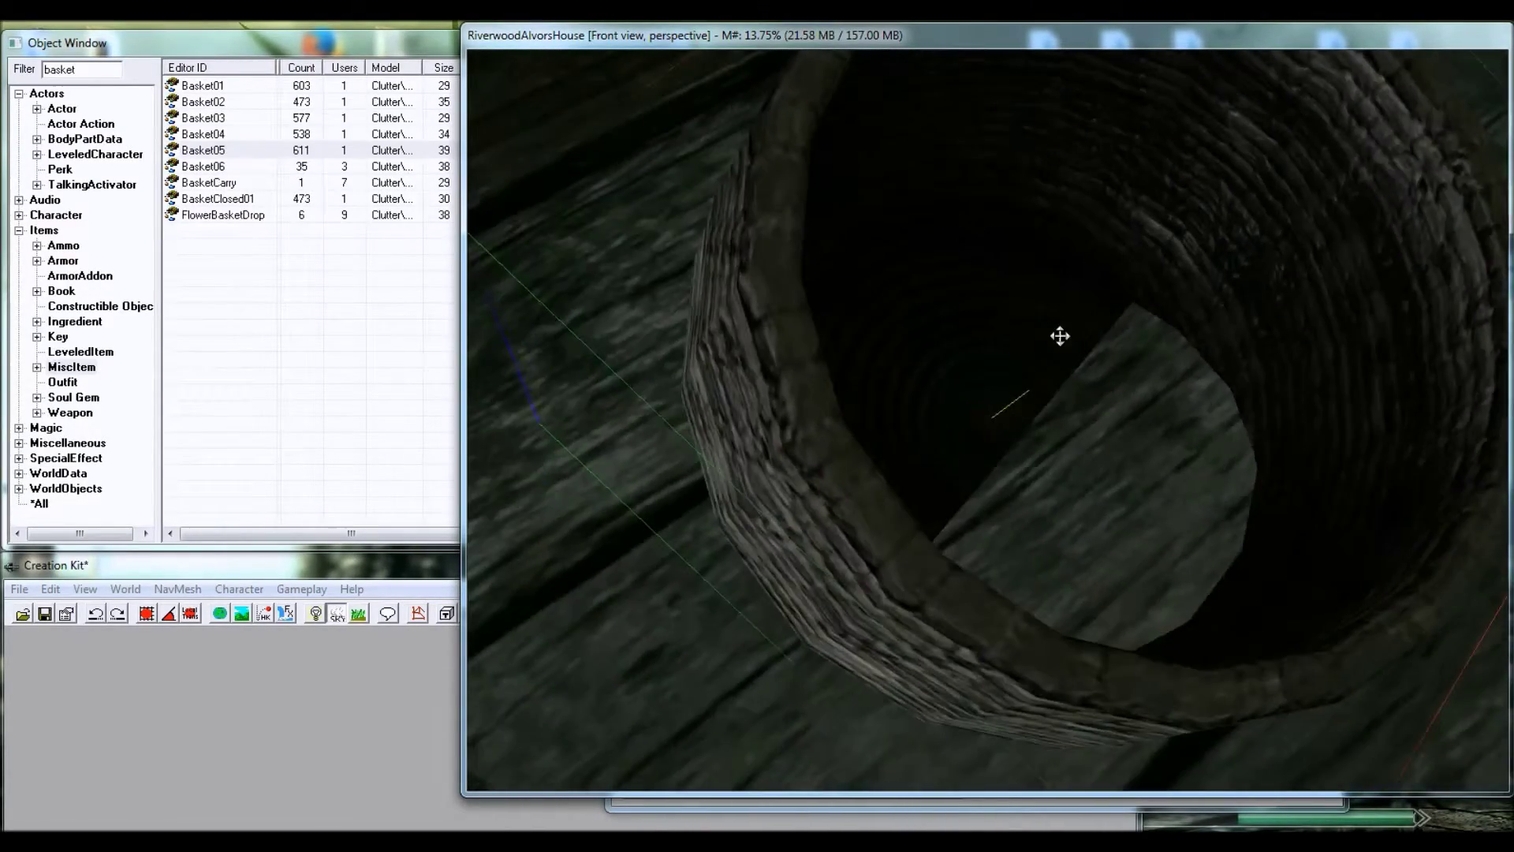
pyautogui.scroll(-4, 1058, 334)
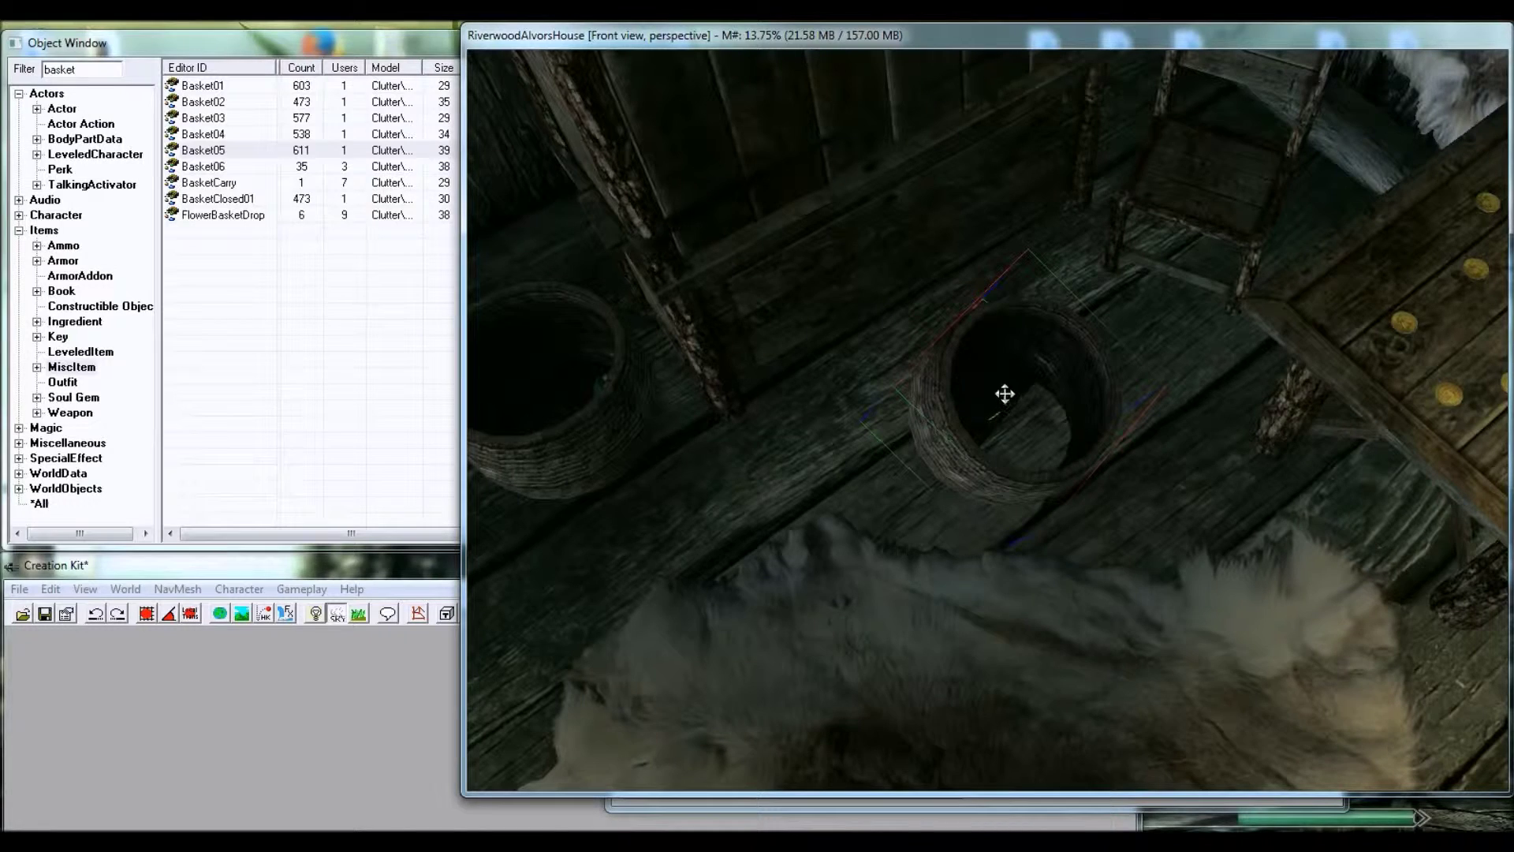
pyautogui.keyDown('shift'); pyautogui.moveTo(1034, 432); pyautogui.dragTo(953, 399, button='middle'); pyautogui.keyUp('shift')
pyautogui.scroll(4, 997, 429)
pyautogui.scroll(-3, 954, 399)
pyautogui.scroll(-3, 967, 392)
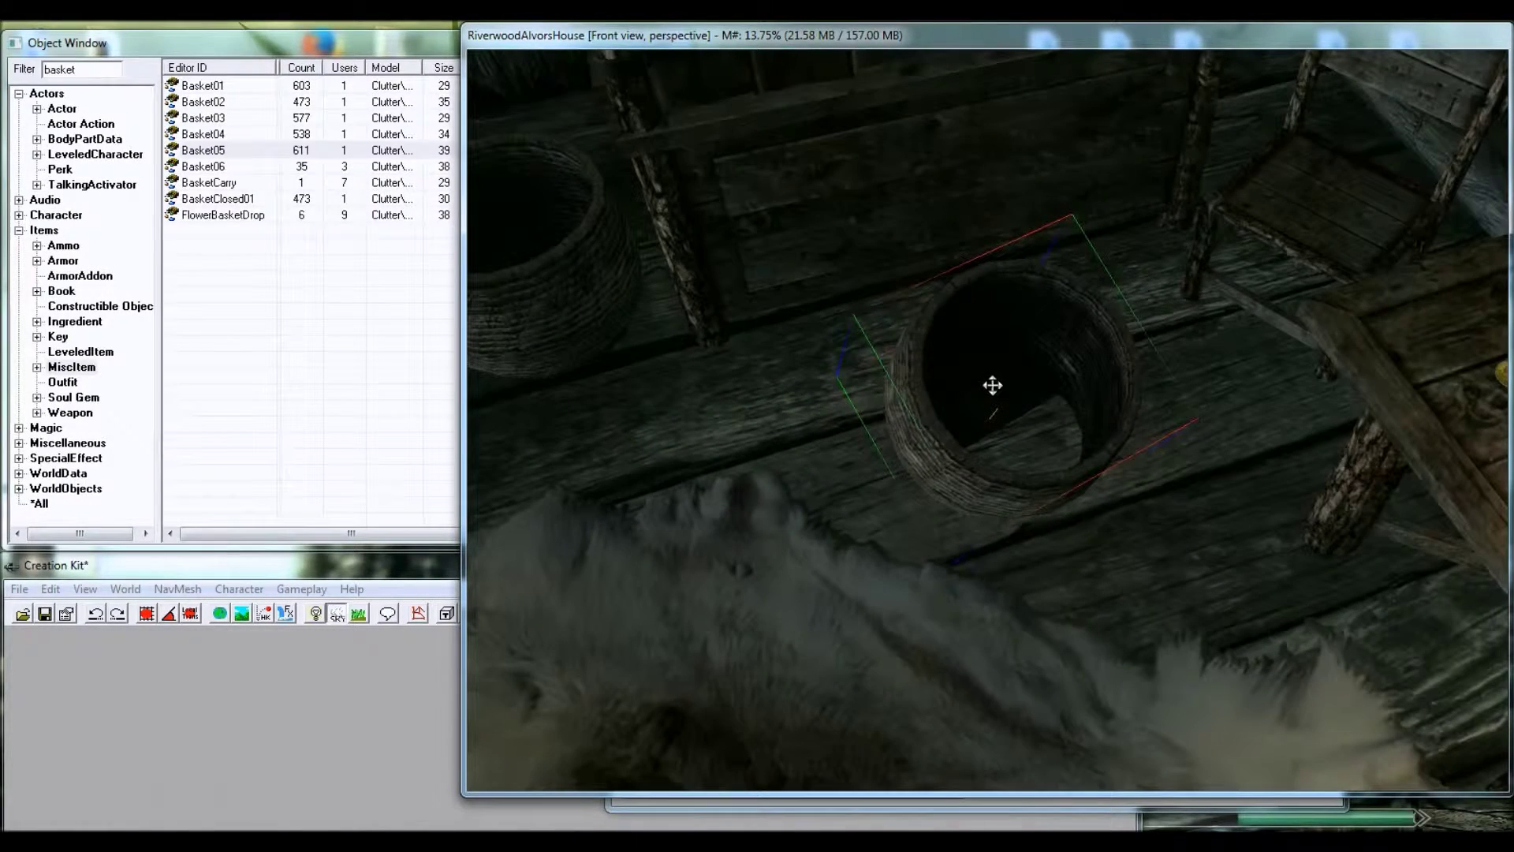
pyautogui.moveTo(992, 379); pyautogui.dragTo(992, 265)
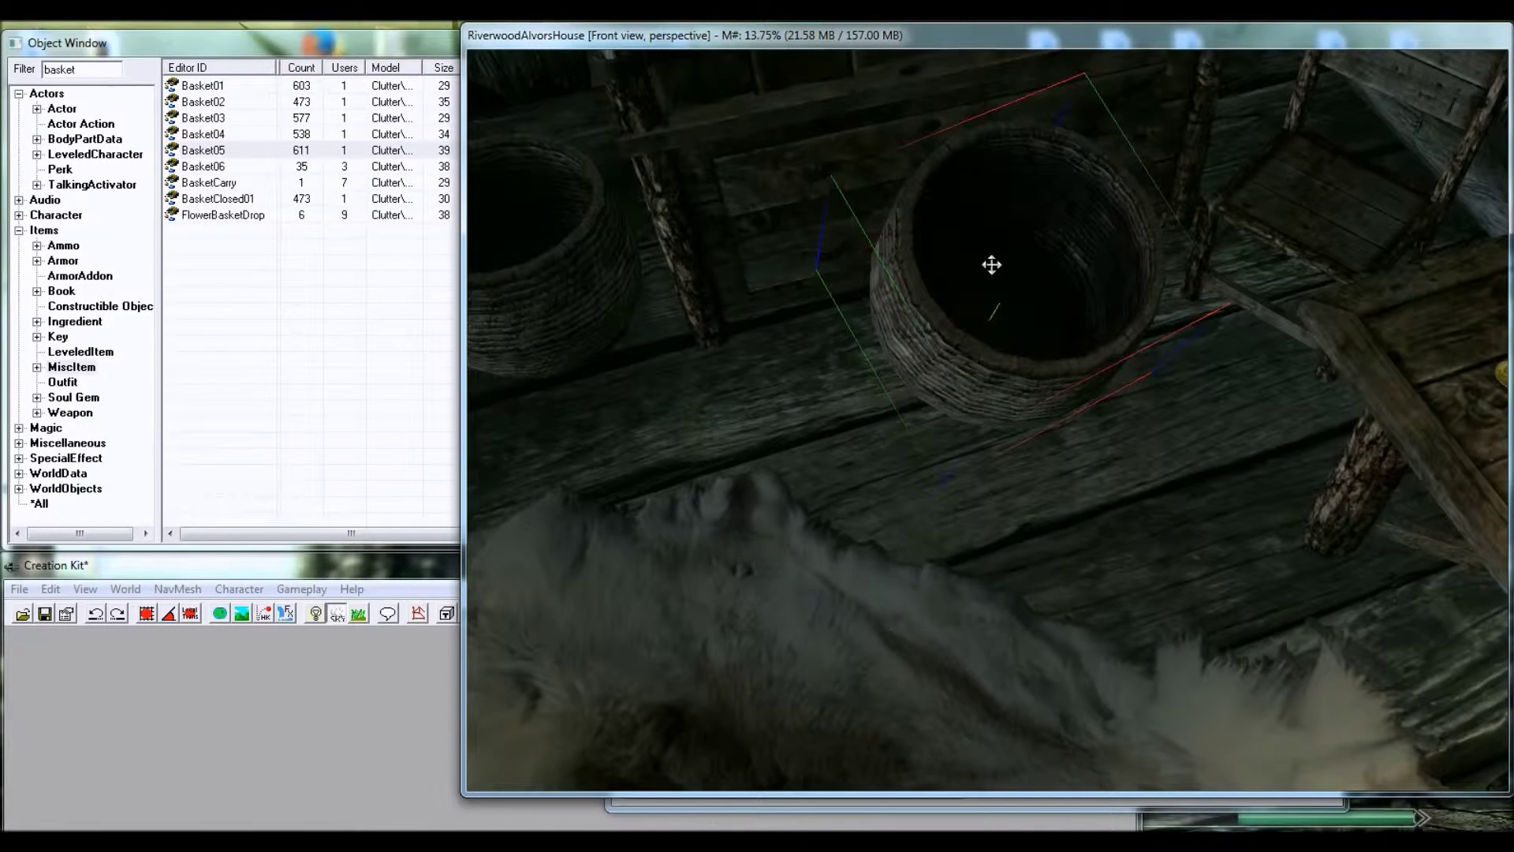
# - Move the basket along the X and Y axes to above the edge of the fur rug
pyautogui.press('x')
pyautogui.moveTo(1007, 261); pyautogui.dragTo(912, 389)
pyautogui.press('c')
pyautogui.press('shift')
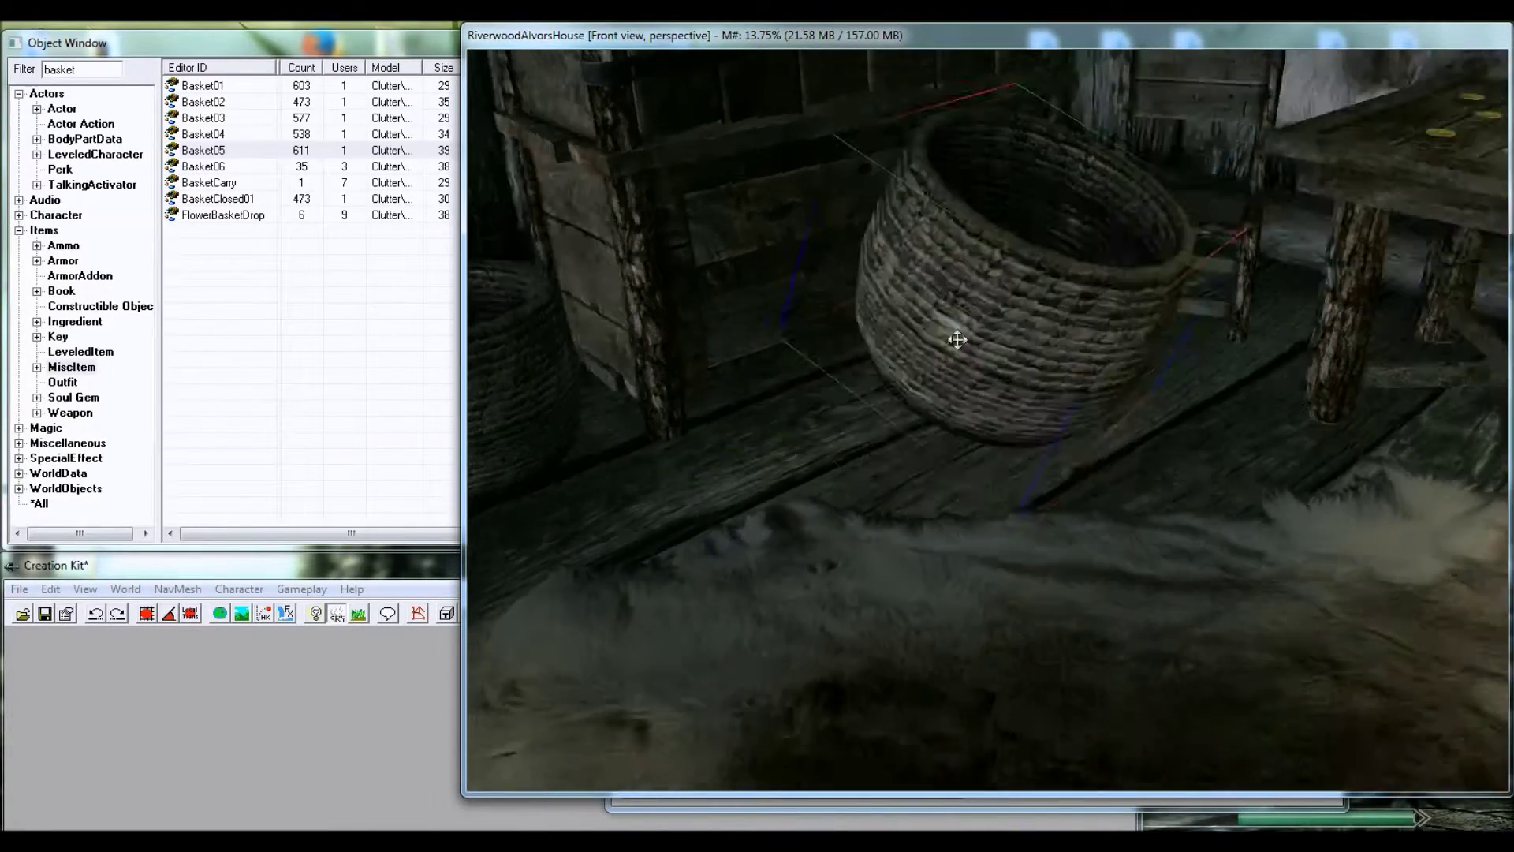
pyautogui.moveTo(957, 345); pyautogui.dragTo(893, 343, button='middle')
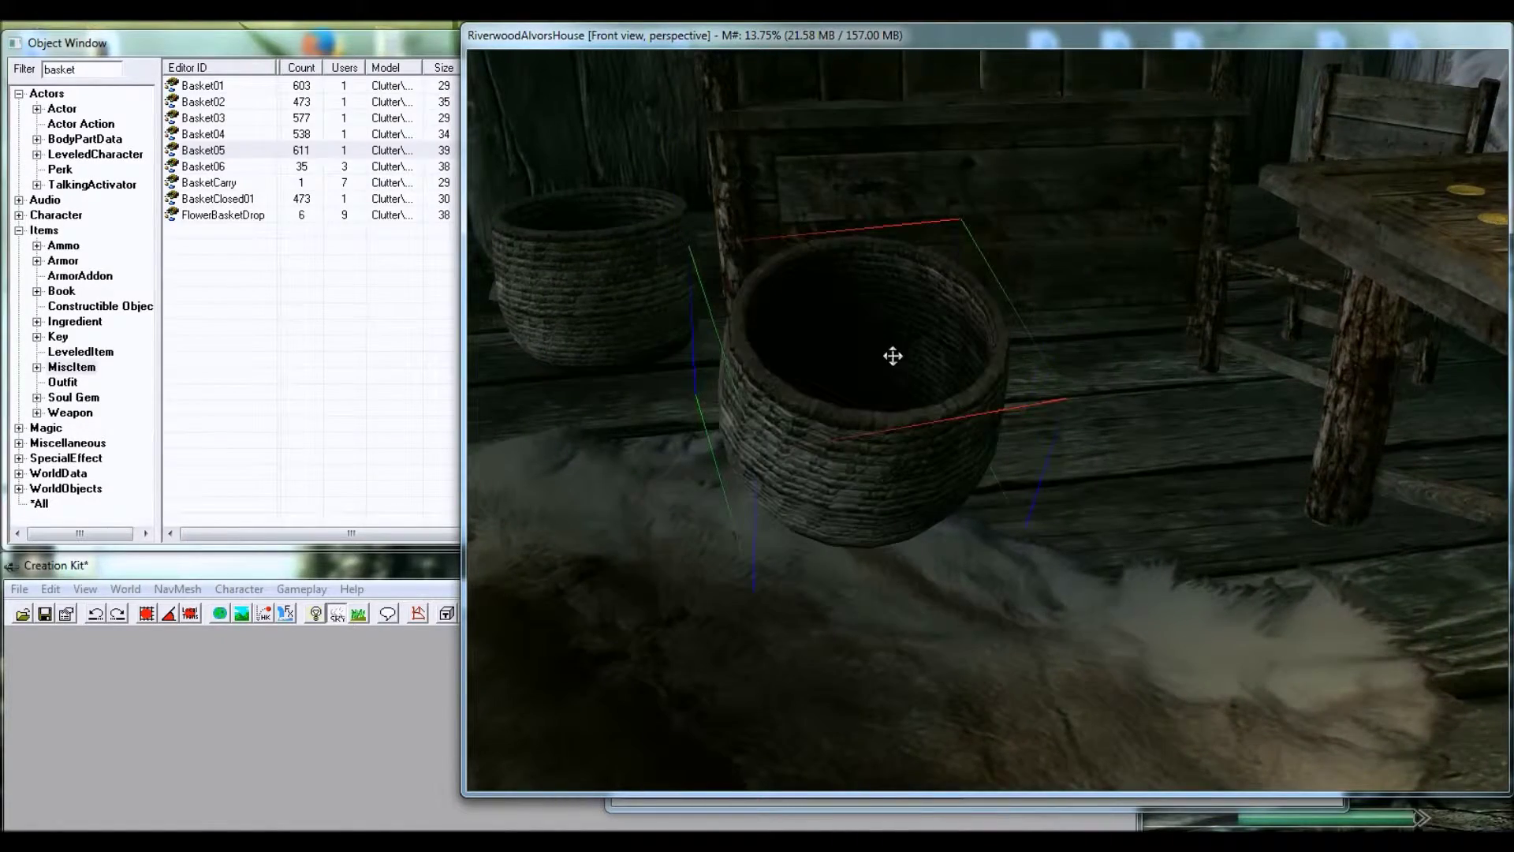
pyautogui.moveTo(917, 399); pyautogui.dragTo(875, 402, button='middle')
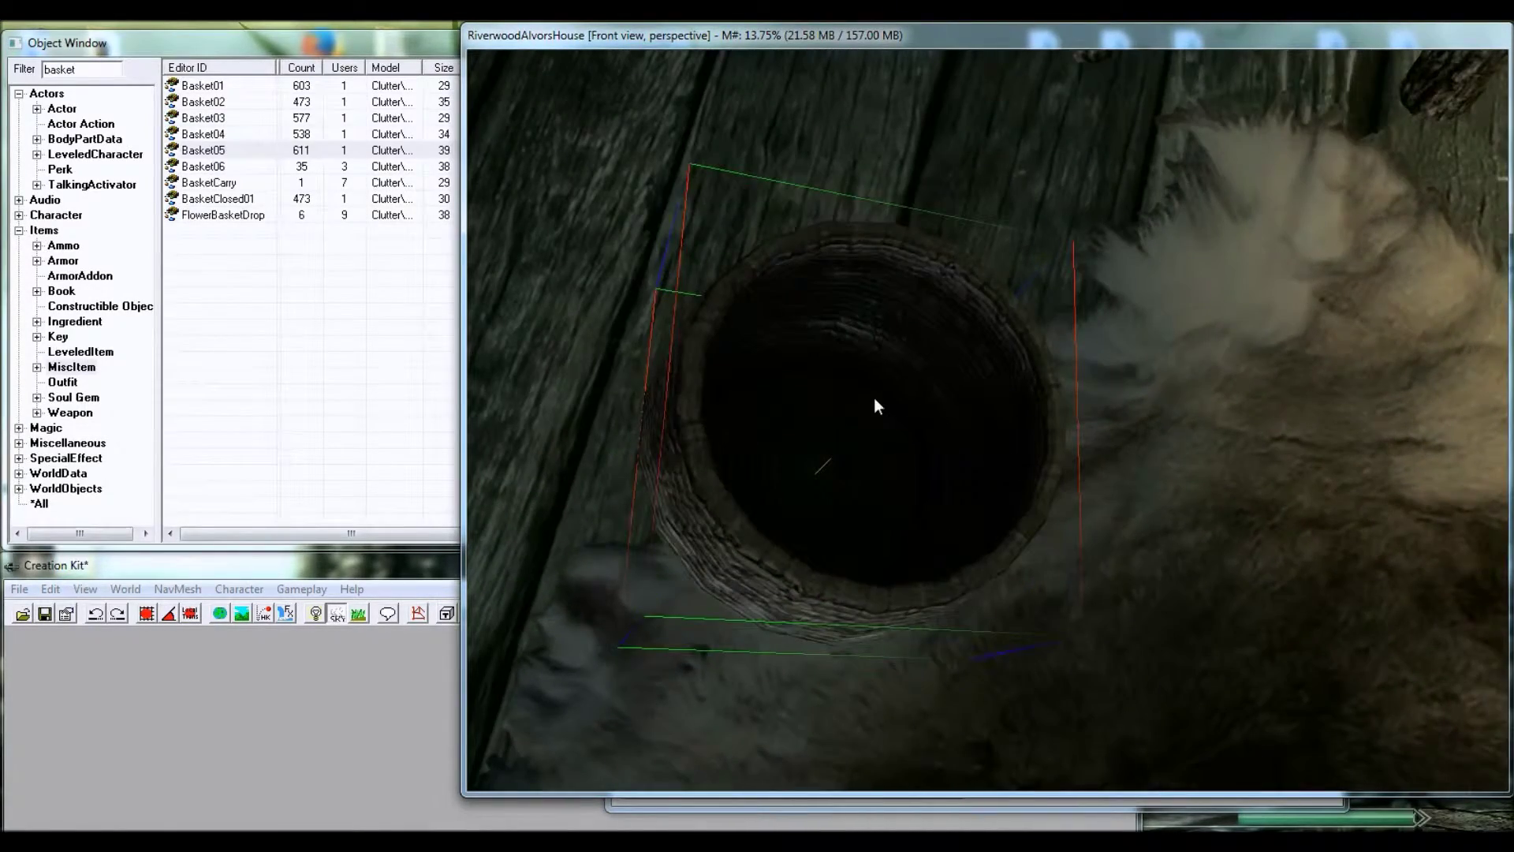
# - Review the 3D position and rotation data in the basket's reference properties
pyautogui.doubleClick(876, 402)
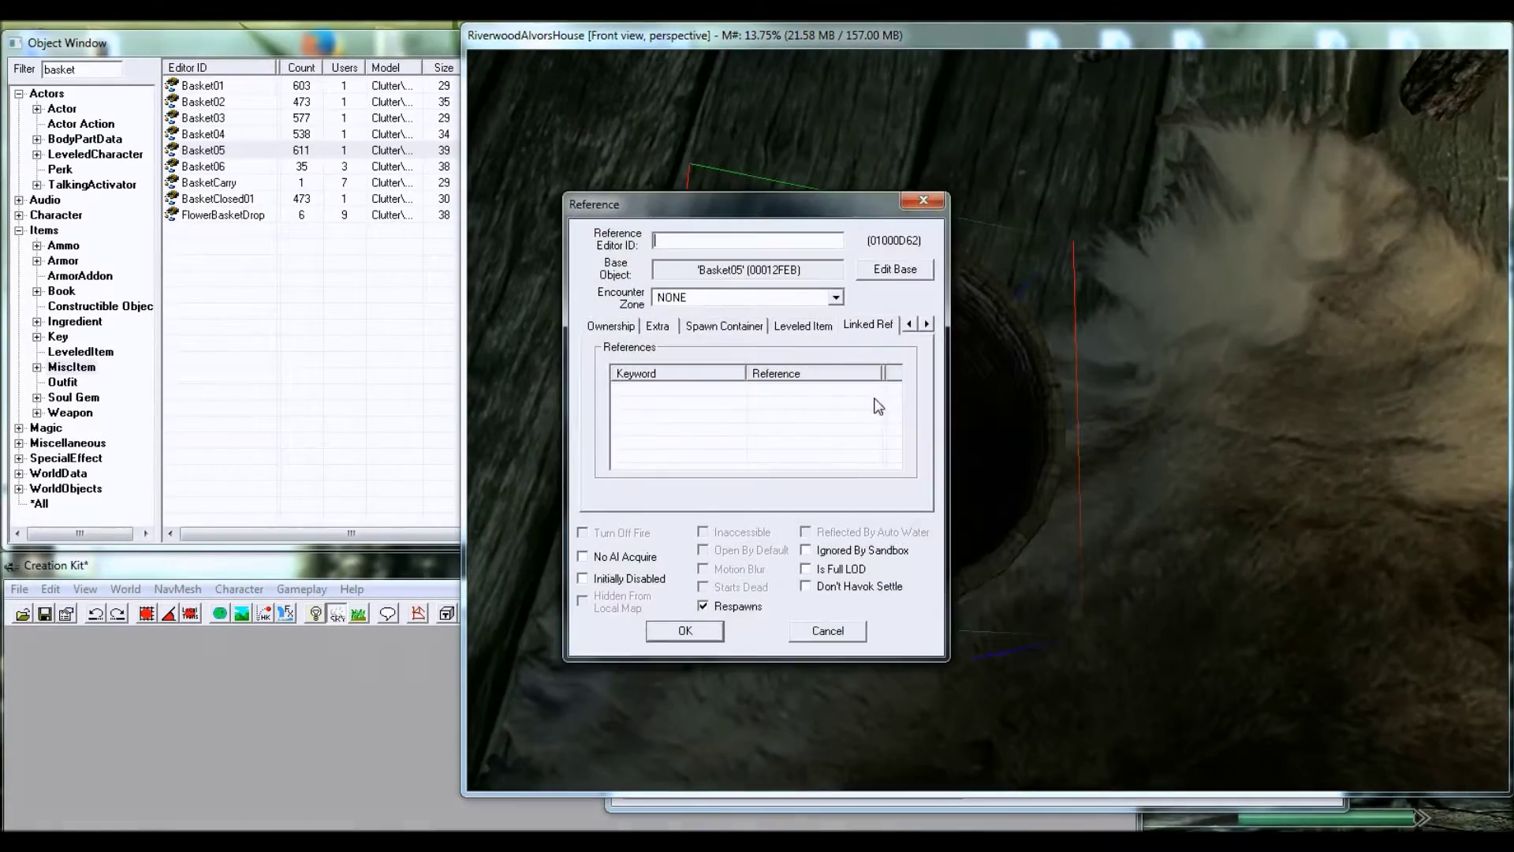
pyautogui.click(624, 330)
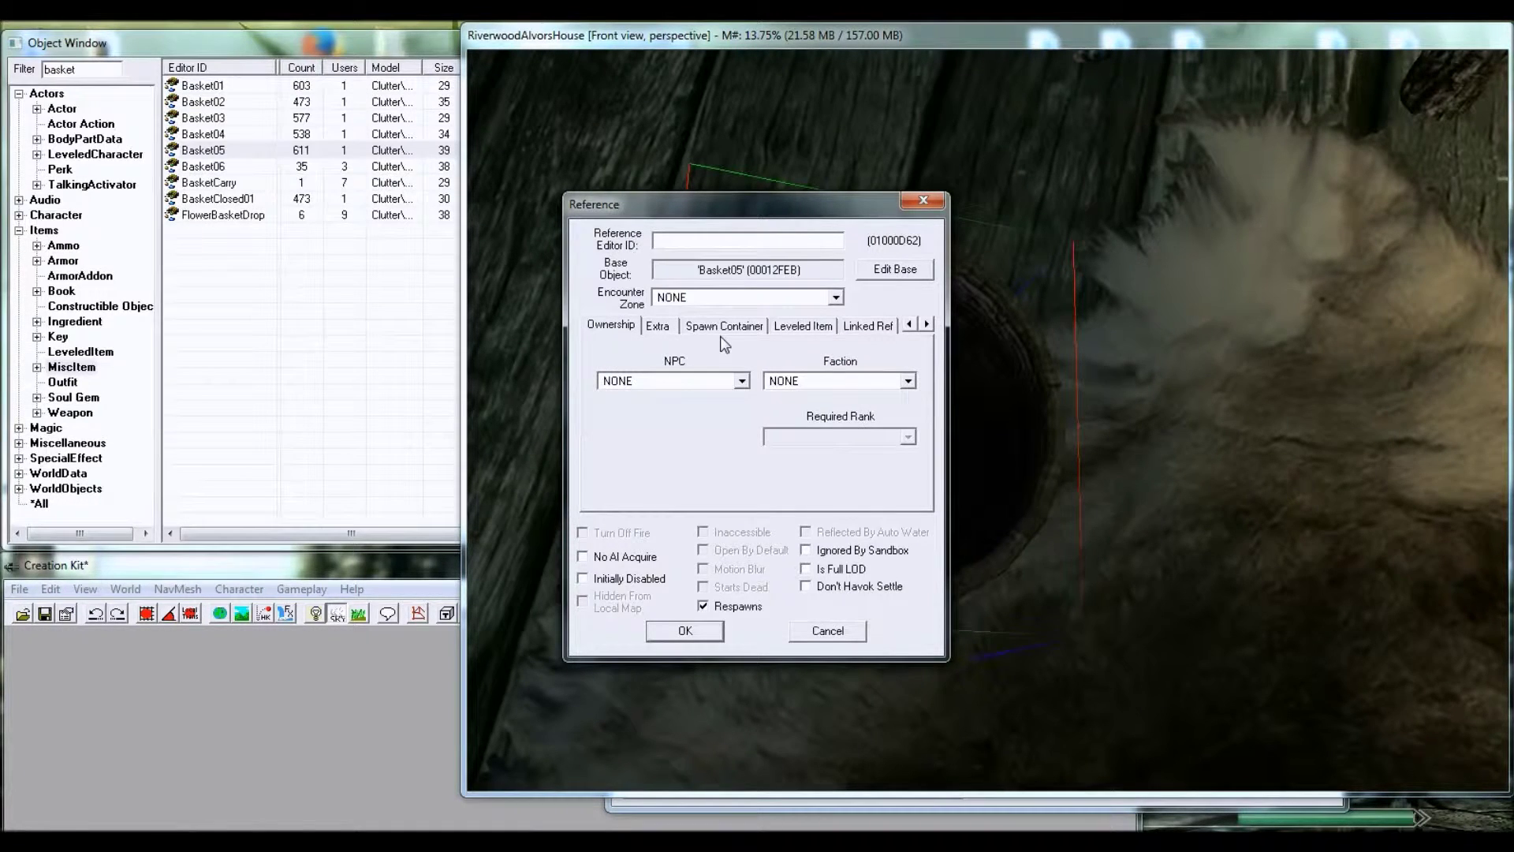
pyautogui.click(910, 324)
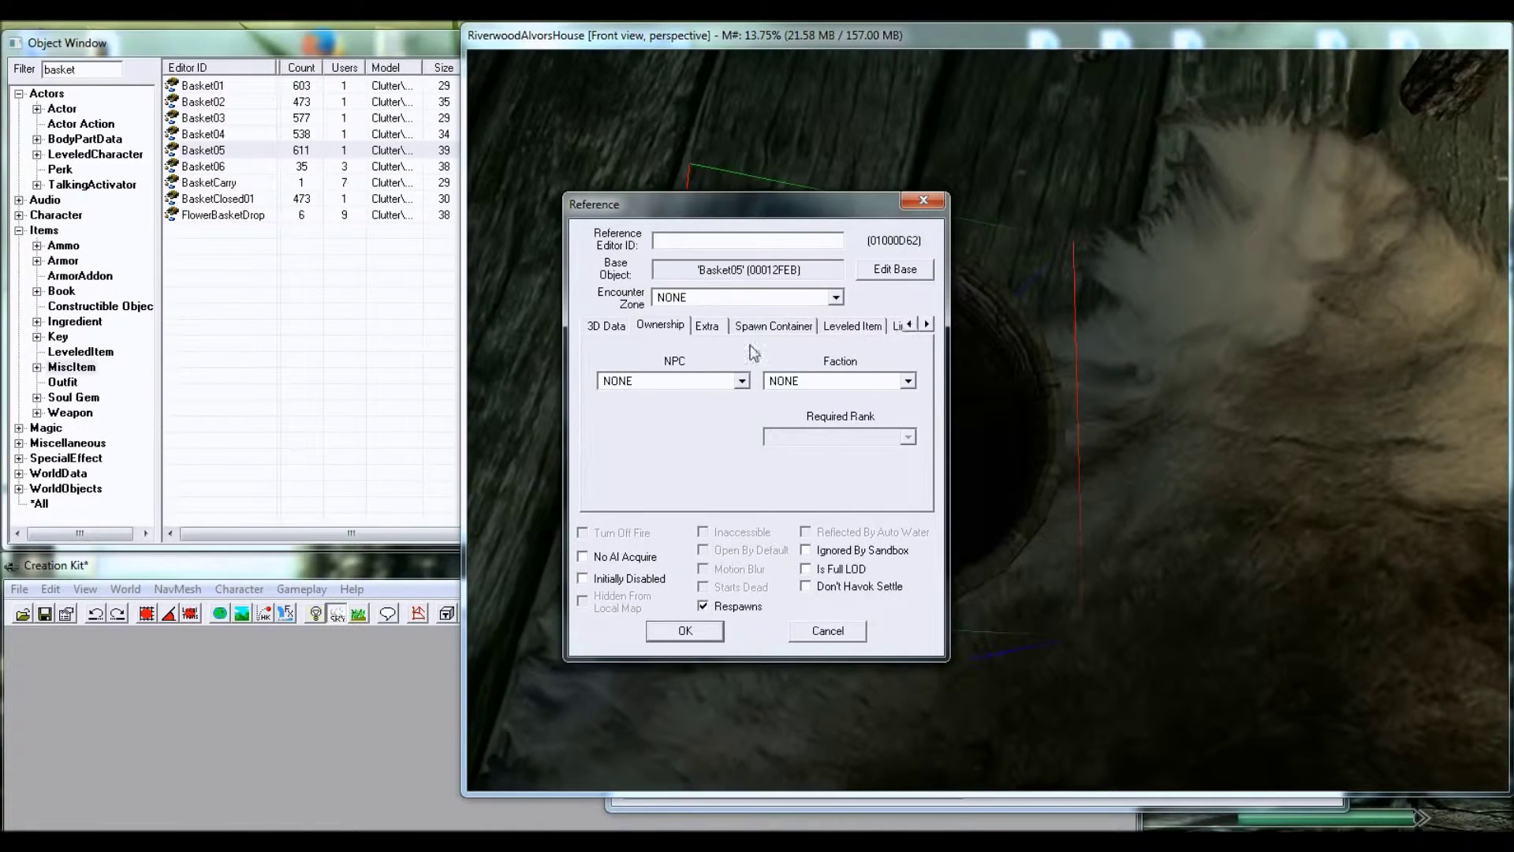
pyautogui.click(606, 329)
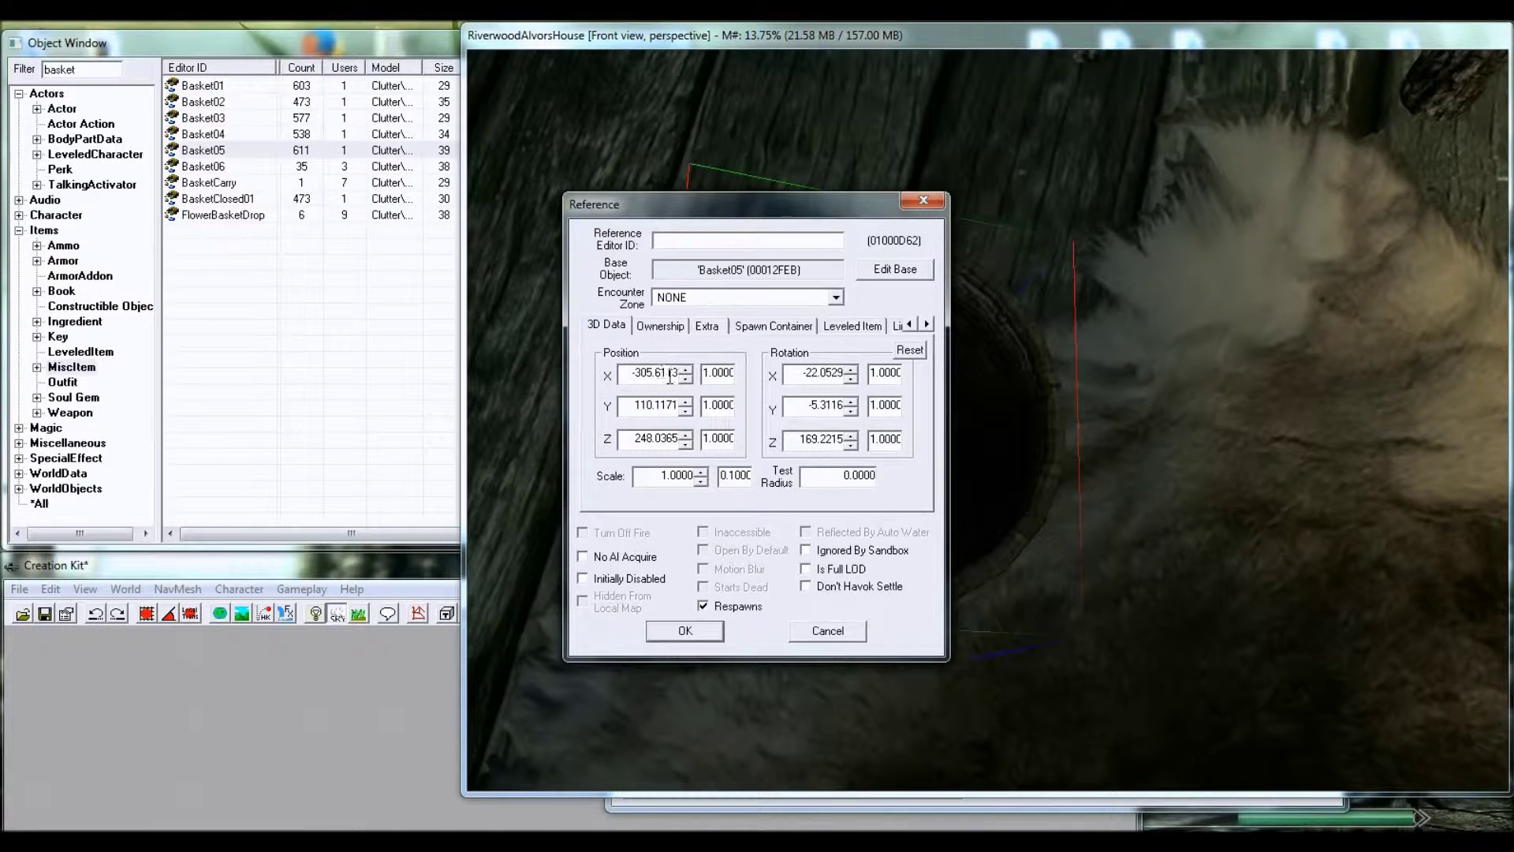
pyautogui.click(714, 635)
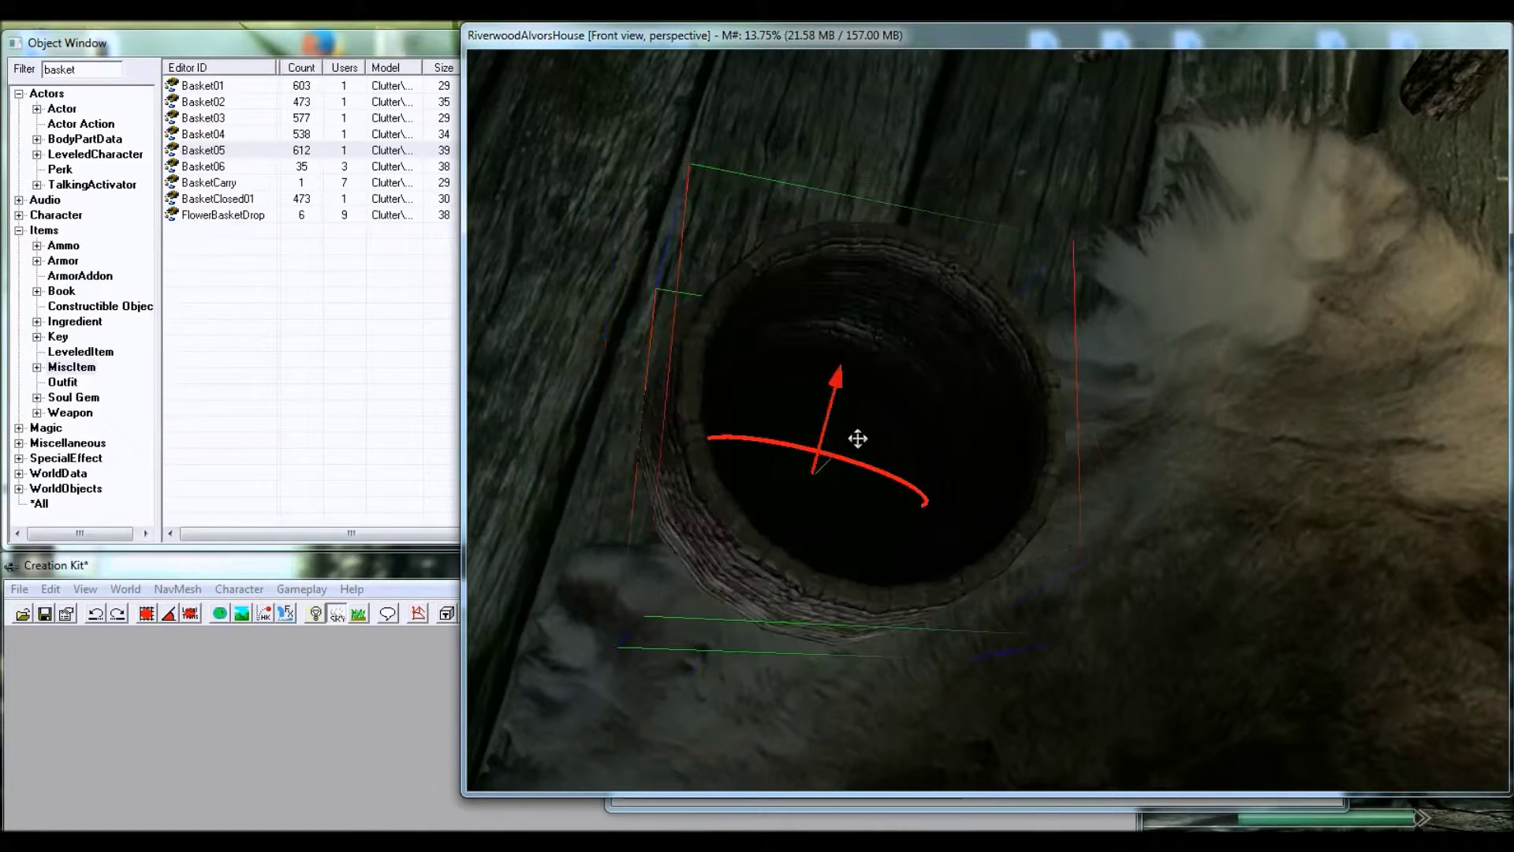
# - Set the basket's X rotation to 0 in its reference properties
pyautogui.moveTo(858, 439); pyautogui.dragTo(857, 429, button='right')
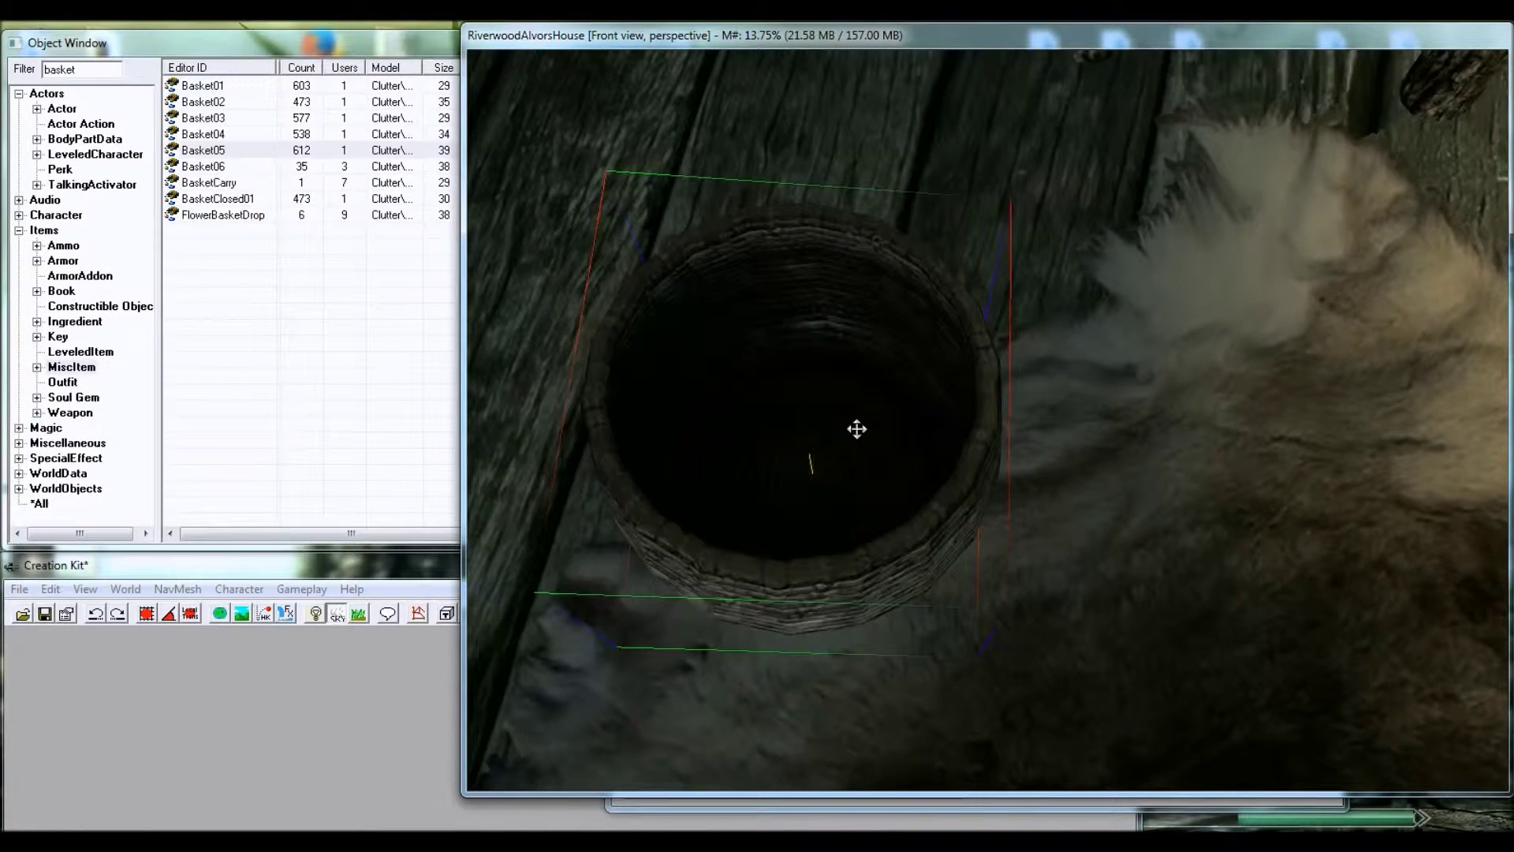
pyautogui.doubleClick(855, 431)
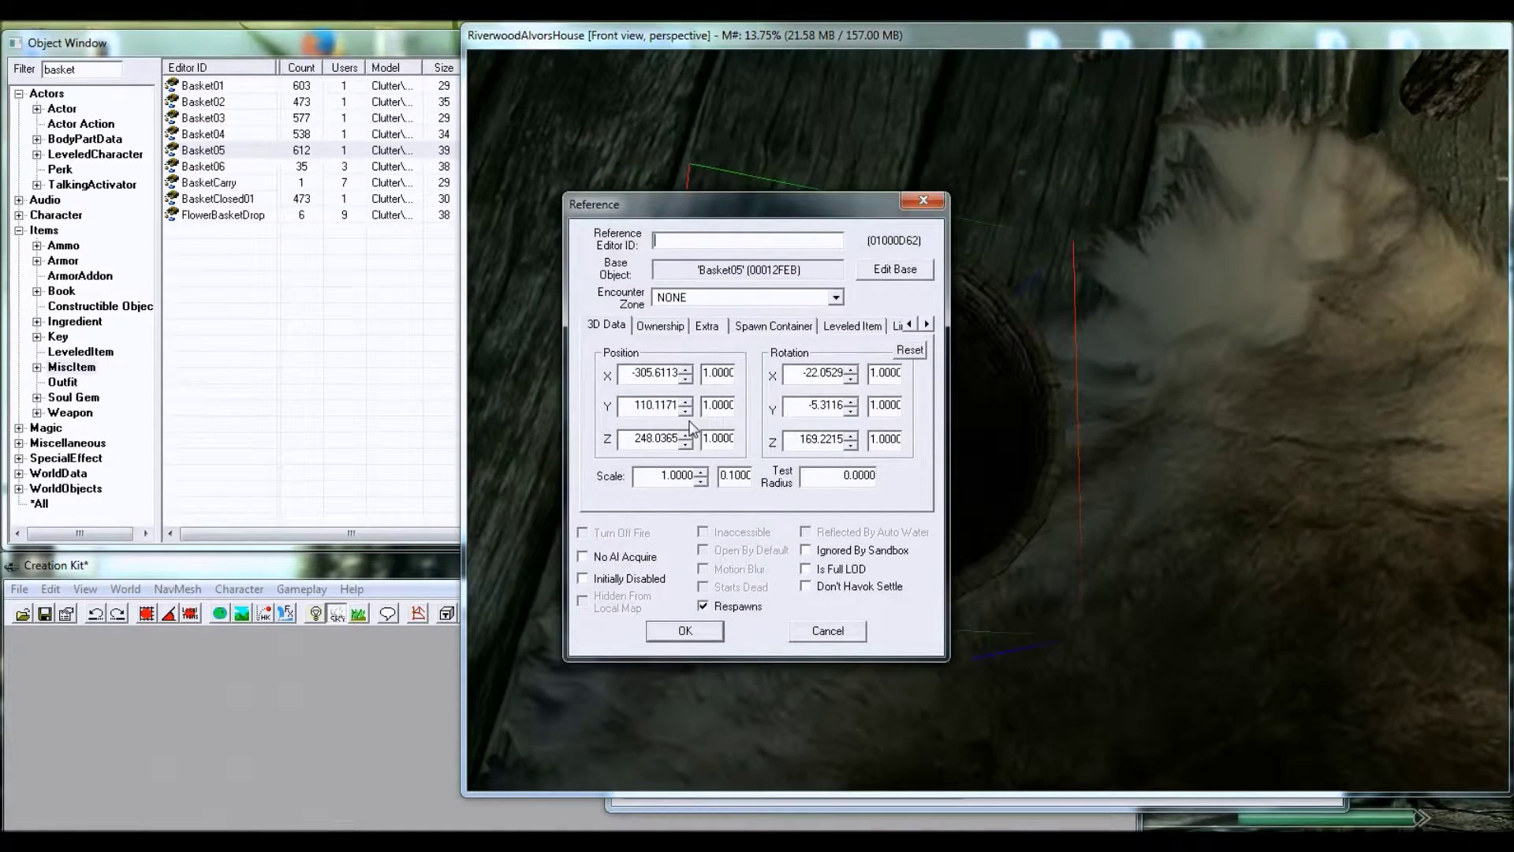
pyautogui.moveTo(629, 374); pyautogui.dragTo(668, 376)
pyautogui.moveTo(788, 371); pyautogui.dragTo(882, 377)
pyautogui.write('0')
pyautogui.click(705, 634)
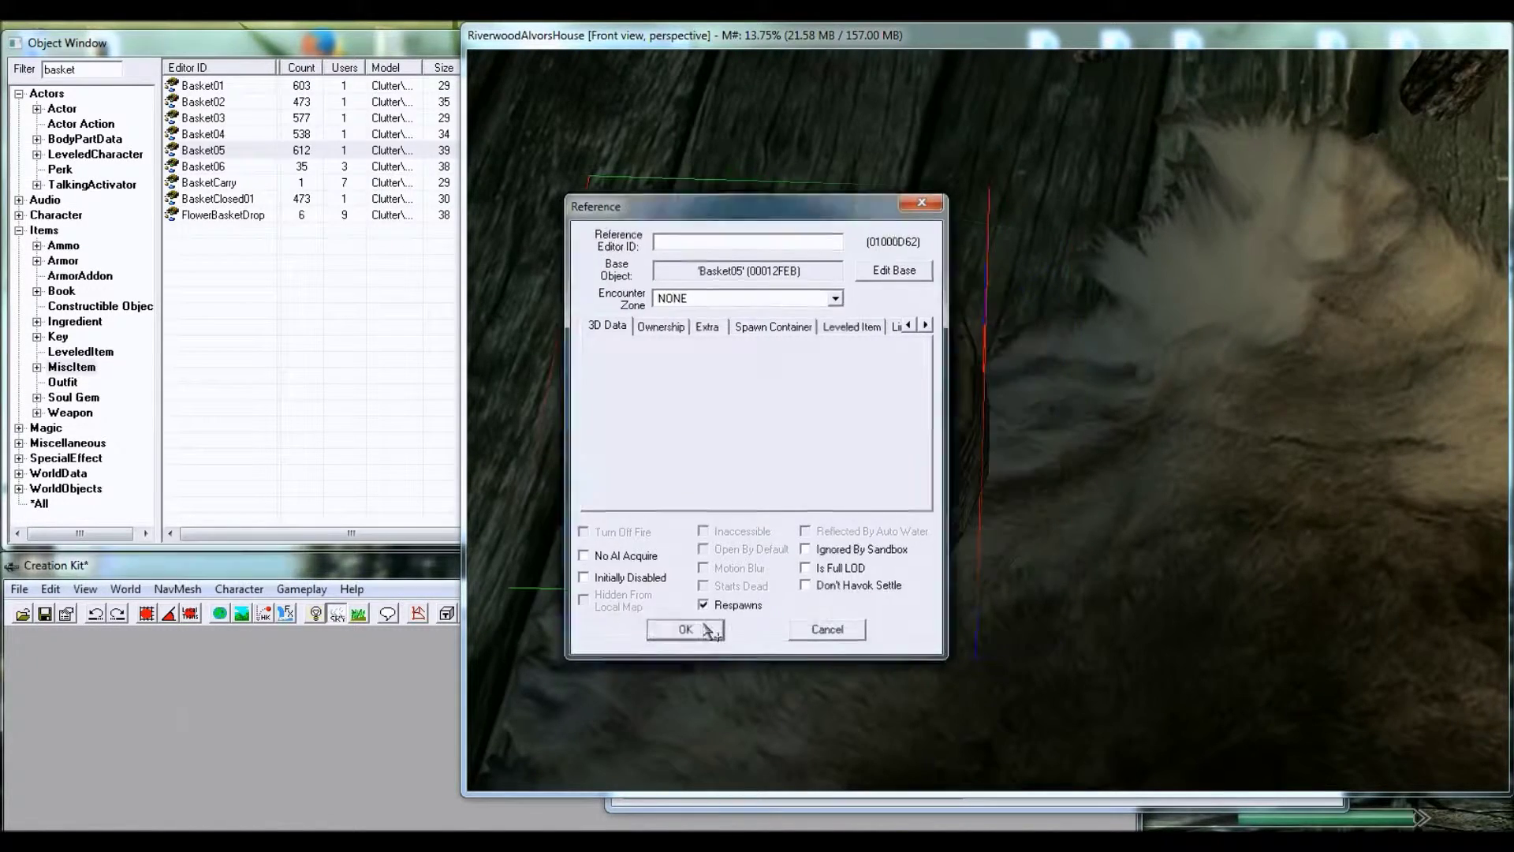
# - Move the basket off the fur rug onto the floorboards between the rug and the wooden cupboard
pyautogui.keyDown('shift'); pyautogui.moveTo(838, 470); pyautogui.dragTo(767, 358, button='middle'); pyautogui.keyUp('shift')
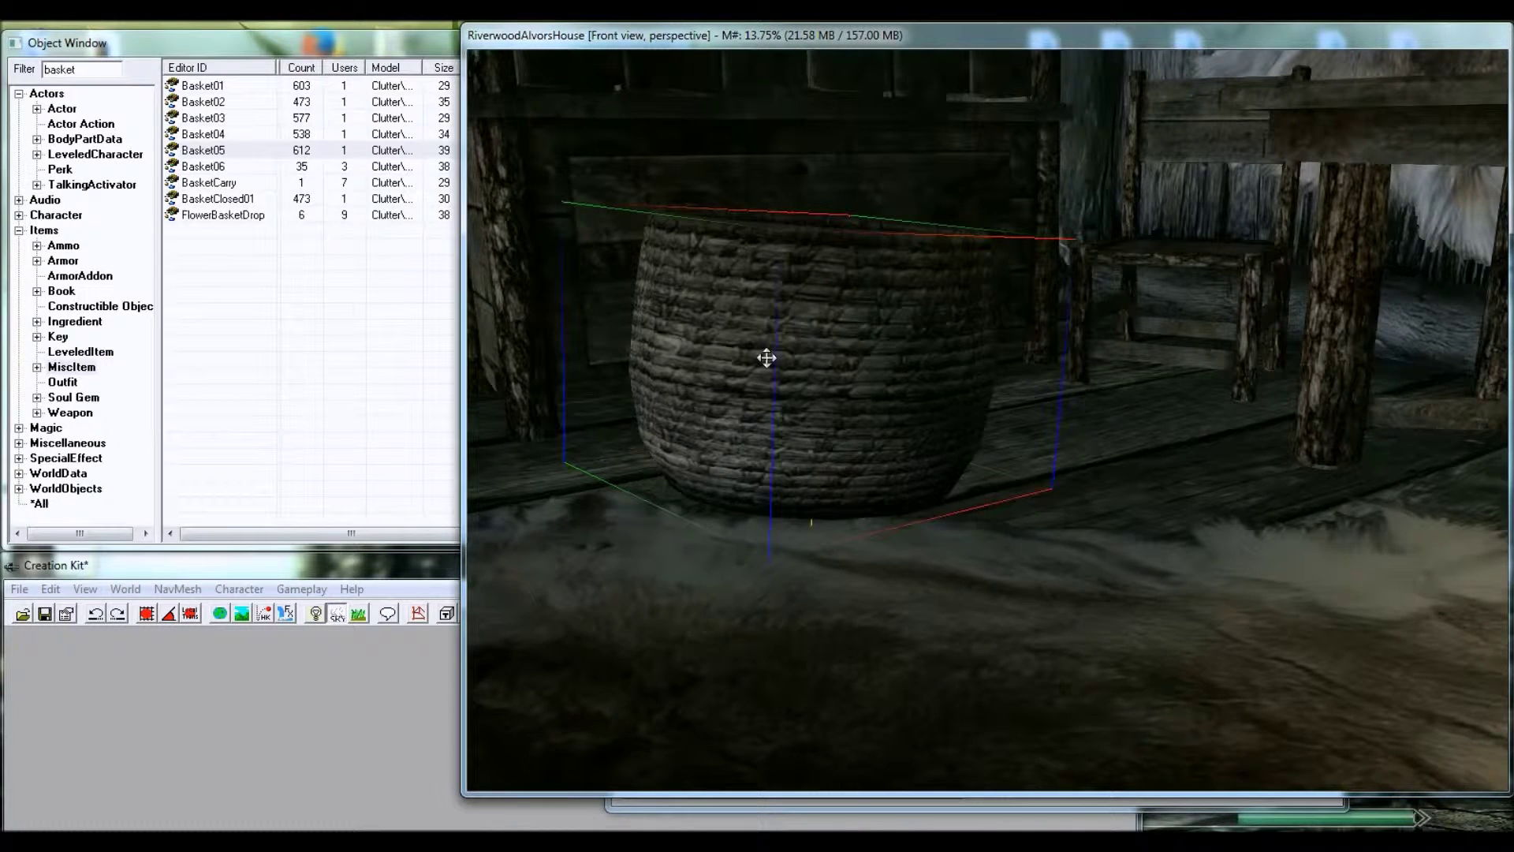
pyautogui.keyDown('shift'); pyautogui.moveTo(889, 486); pyautogui.dragTo(792, 505, button='middle'); pyautogui.keyUp('shift')
pyautogui.keyDown('shift'); pyautogui.moveTo(782, 557); pyautogui.dragTo(706, 684, button='middle'); pyautogui.keyUp('shift')
pyautogui.scroll(-3, 707, 684)
pyautogui.click(761, 625)
pyautogui.keyDown('shift'); pyautogui.moveTo(761, 625); pyautogui.dragTo(835, 631, button='middle'); pyautogui.keyUp('shift')
pyautogui.click(835, 440)
pyautogui.moveTo(855, 386); pyautogui.dragTo(970, 352)
pyautogui.keyDown('shift'); pyautogui.moveTo(970, 352); pyautogui.dragTo(986, 410, button='middle'); pyautogui.keyUp('shift')
pyautogui.scroll(3, 984, 406)
pyautogui.scroll(-2, 981, 404)
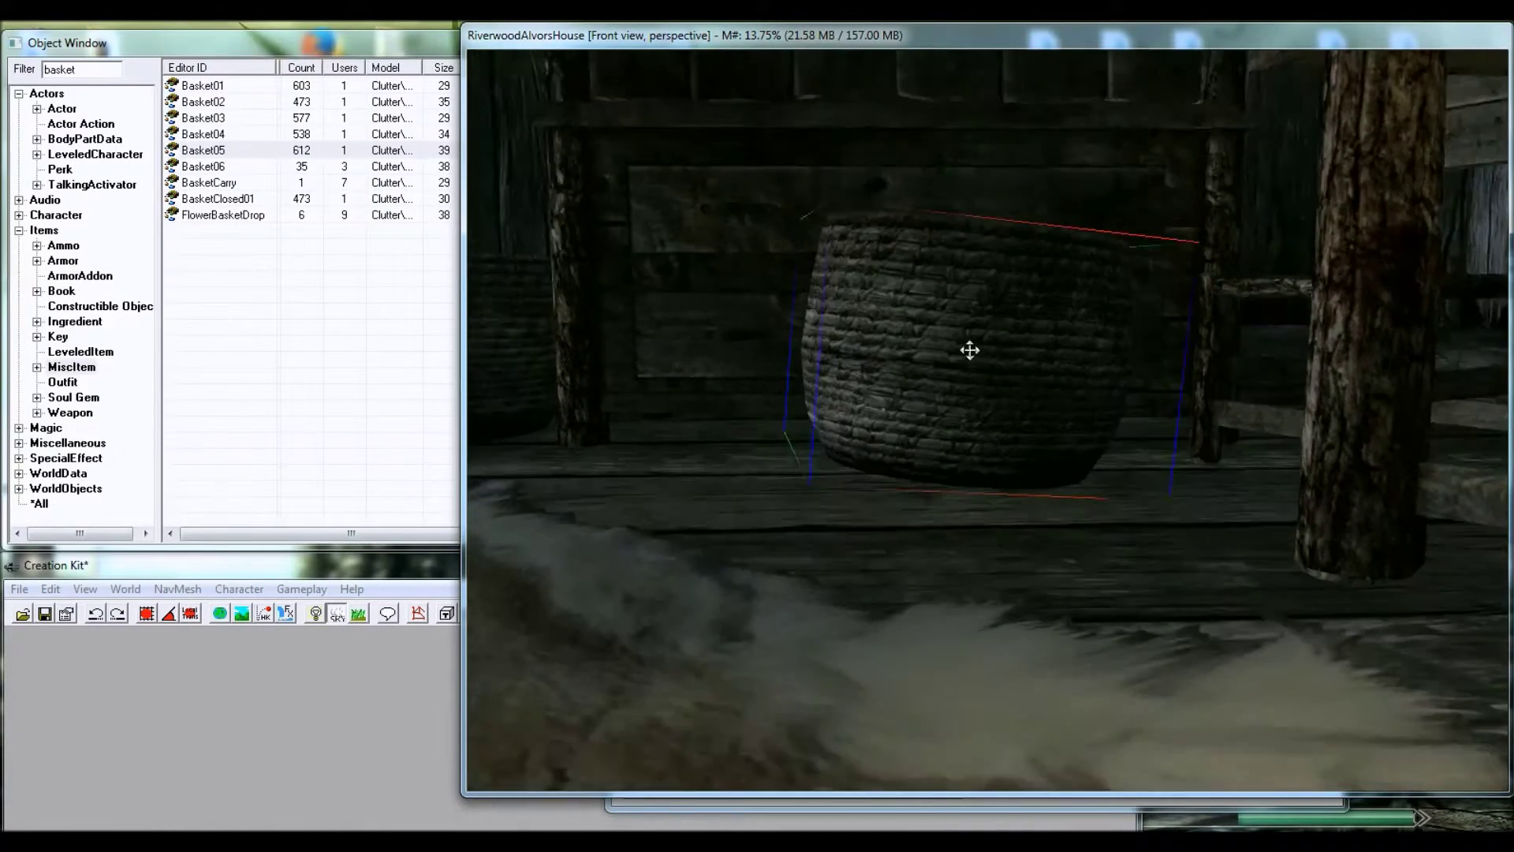
# - Set the basket's Y rotation to 0 in its reference properties
pyautogui.doubleClick(970, 352)
pyautogui.doubleClick(848, 405)
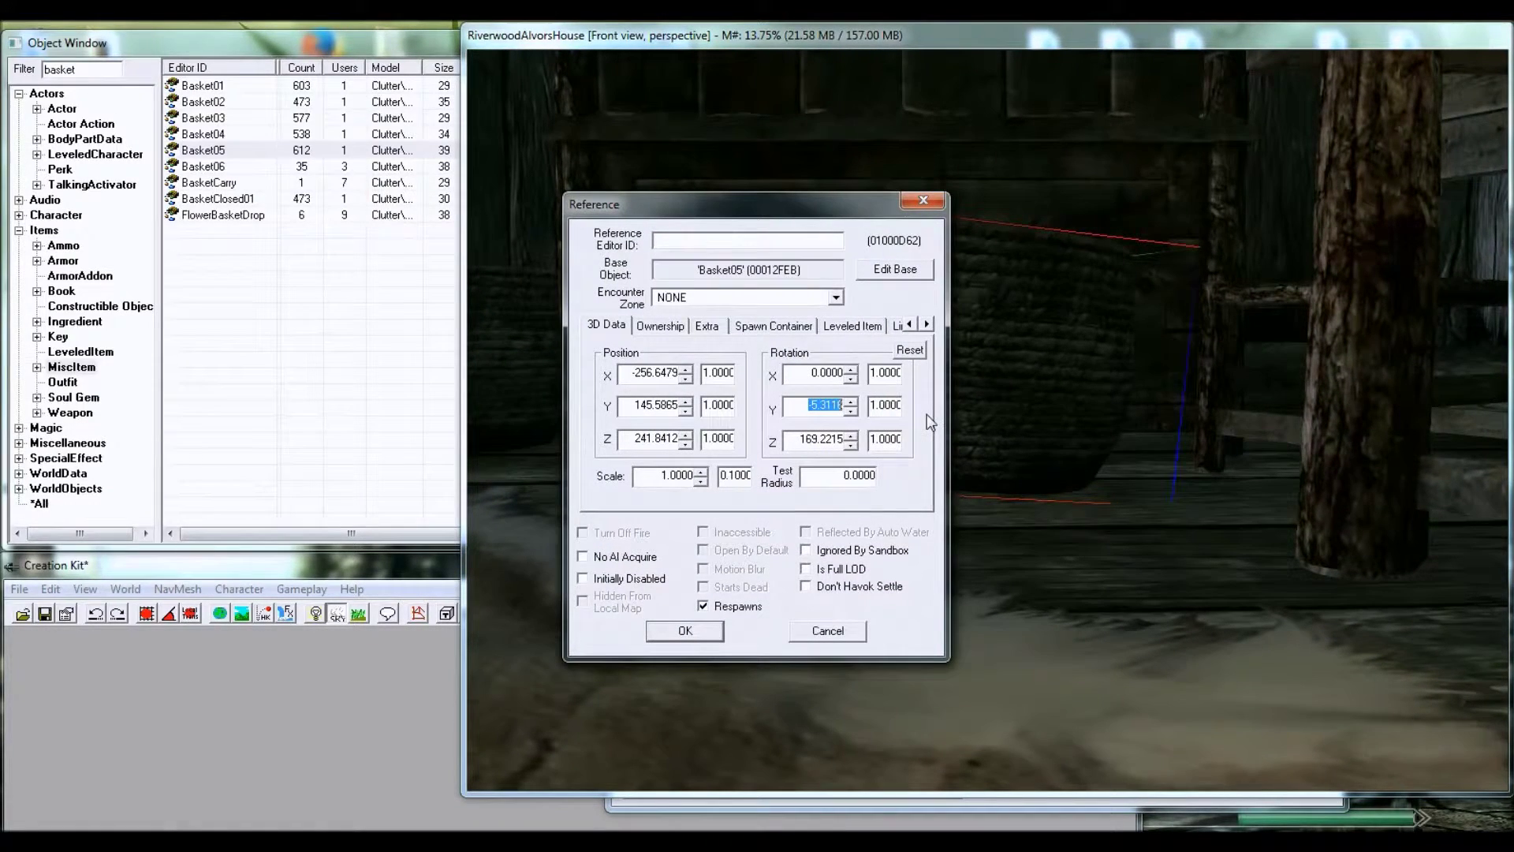
pyautogui.write('0')
pyautogui.click(690, 630)
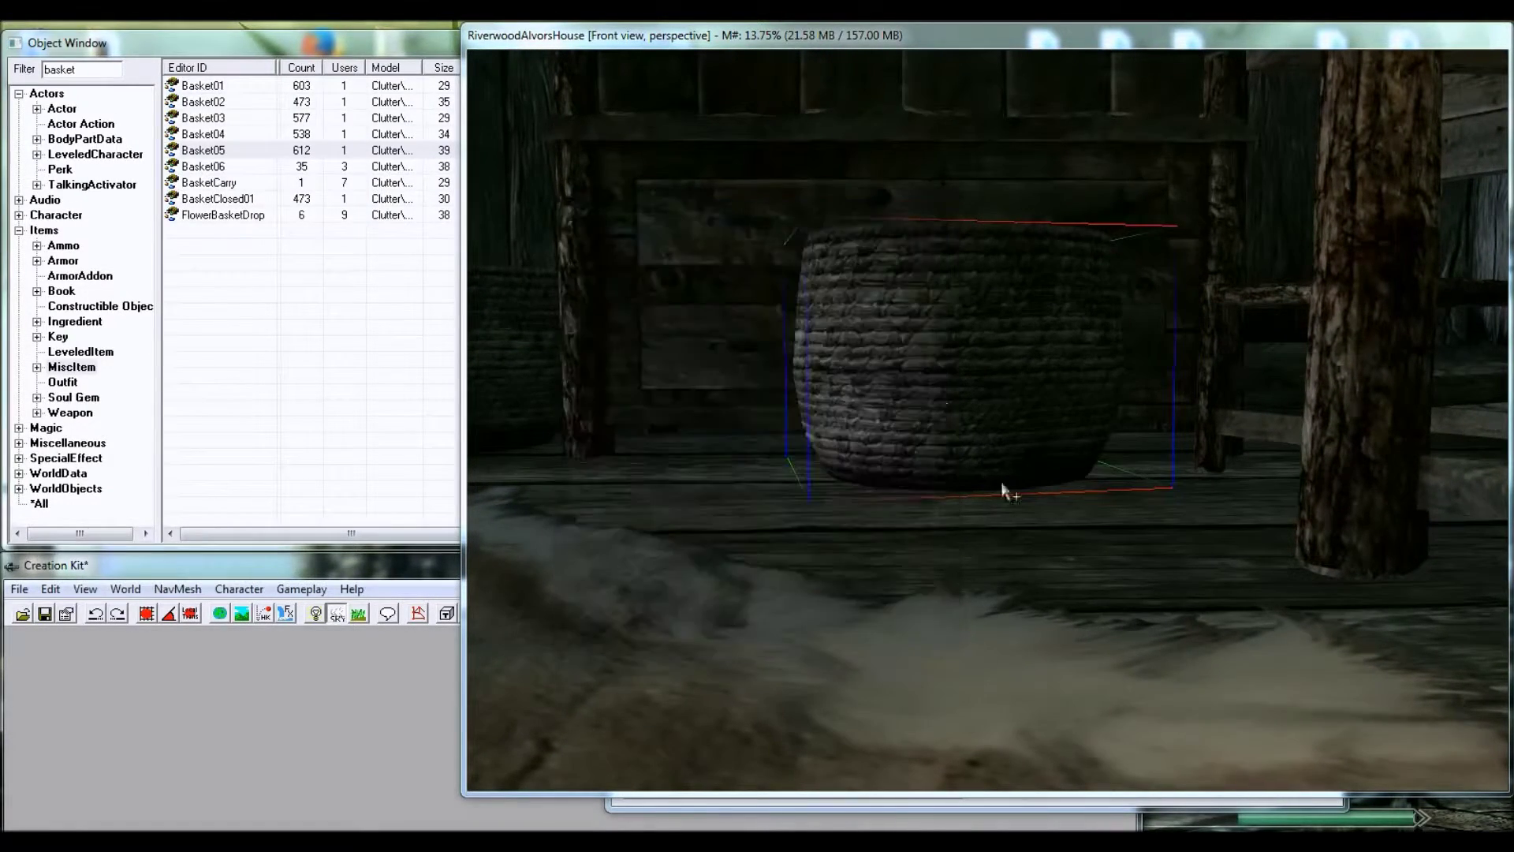
# - Set the basket's Z rotation to 0 in its reference properties
pyautogui.doubleClick(924, 428)
pyautogui.doubleClick(839, 439)
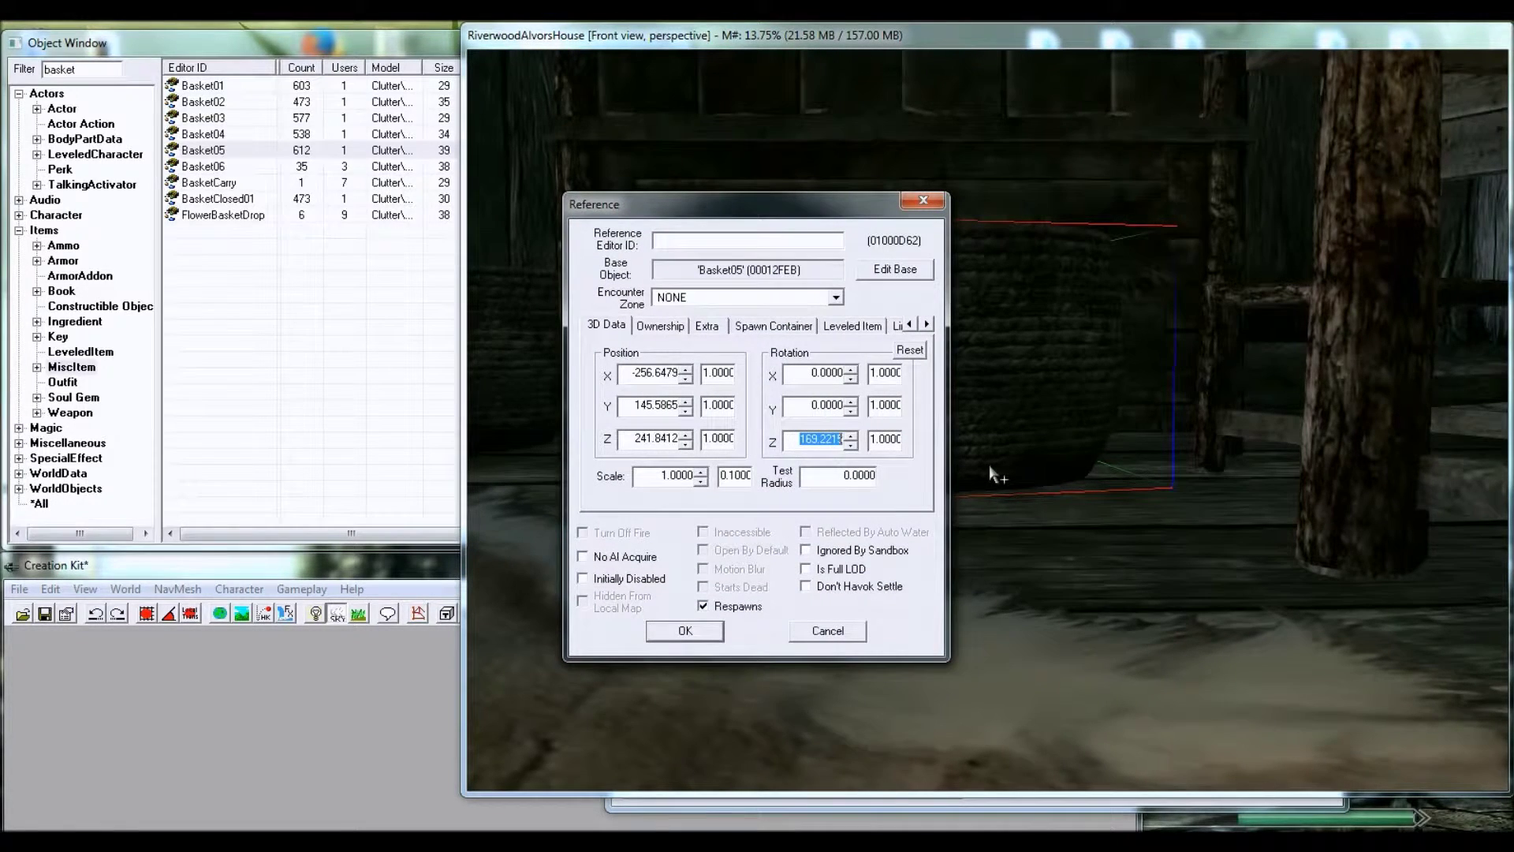
pyautogui.write('0')
pyautogui.click(704, 631)
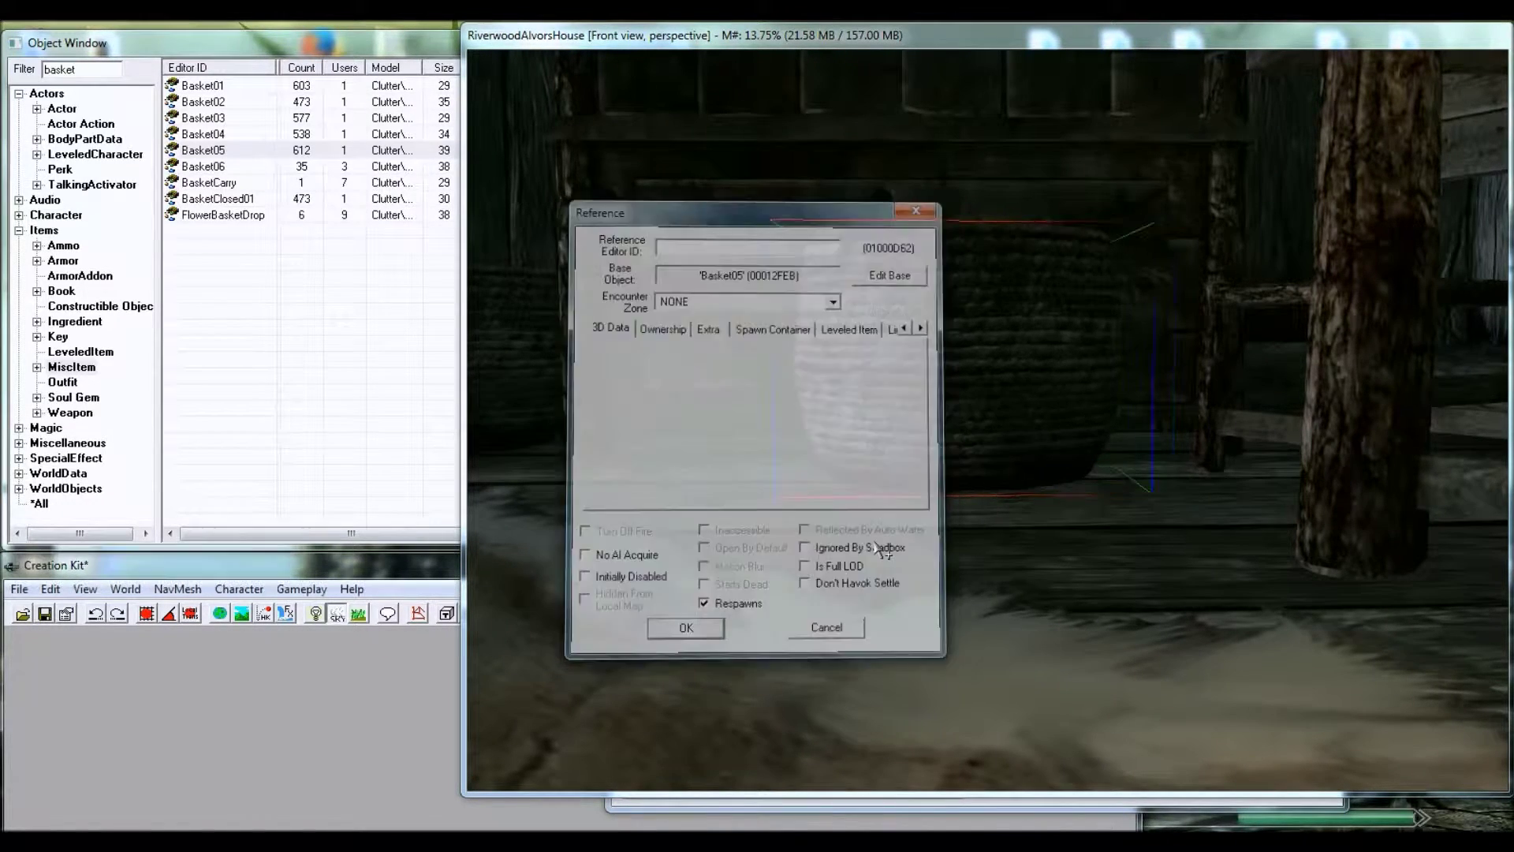
# - Adjust the basket's height along the Z axis and look down into its opening
pyautogui.keyDown('shift'); pyautogui.moveTo(929, 424); pyautogui.dragTo(992, 458, button='middle'); pyautogui.keyUp('shift')
pyautogui.press('z')
pyautogui.moveTo(993, 458); pyautogui.dragTo(1124, 500)
pyautogui.keyDown('shift'); pyautogui.moveTo(1125, 500); pyautogui.dragTo(920, 498, button='middle'); pyautogui.keyUp('shift')
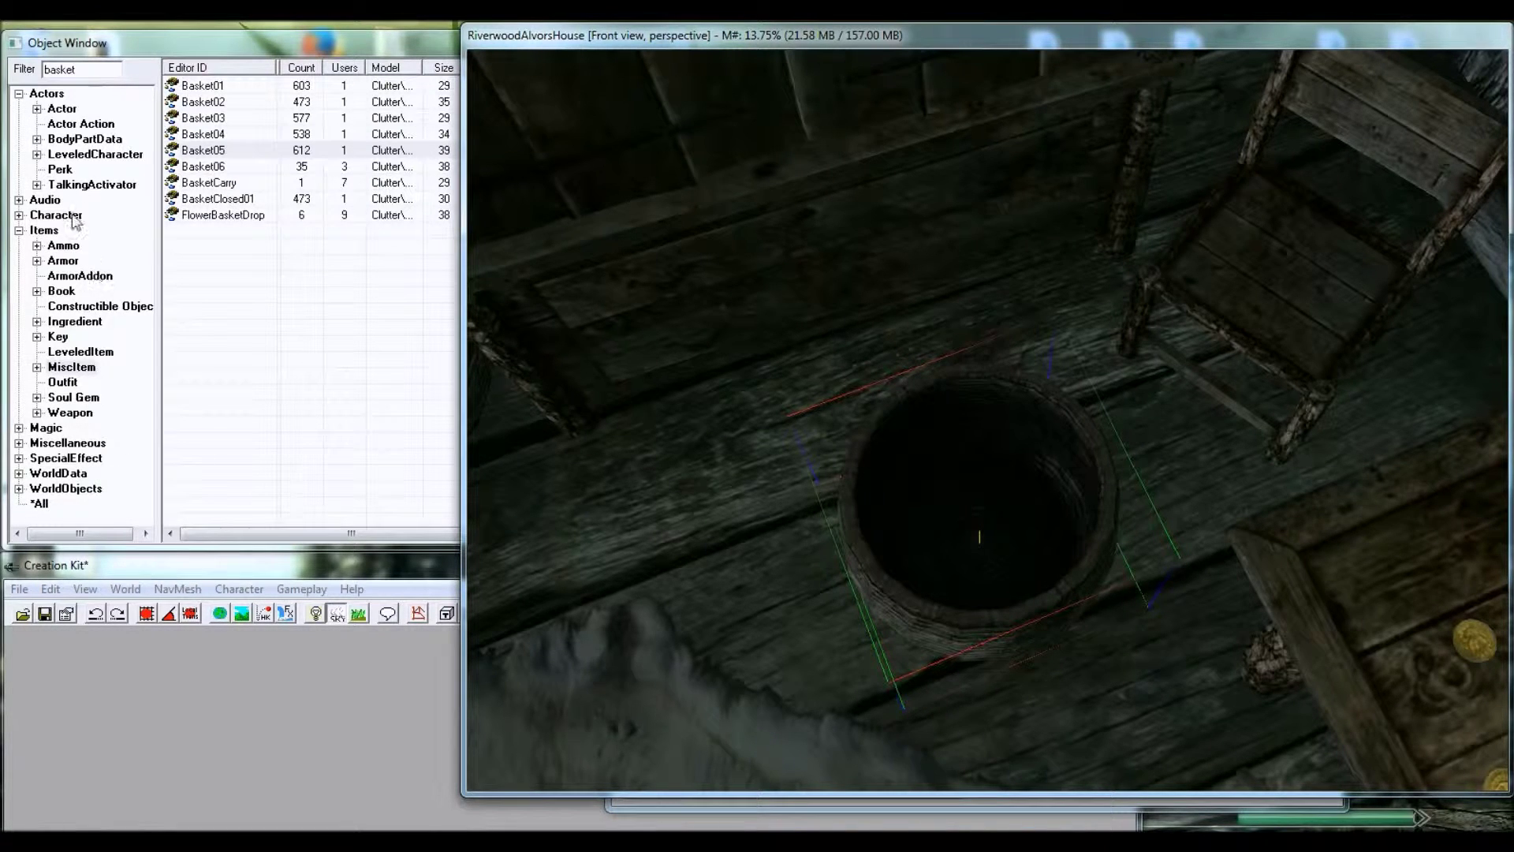
# - Filter the complete list of all object types by "potion"
pyautogui.click(38, 503)
pyautogui.moveTo(86, 69); pyautogui.dragTo(3, 69)
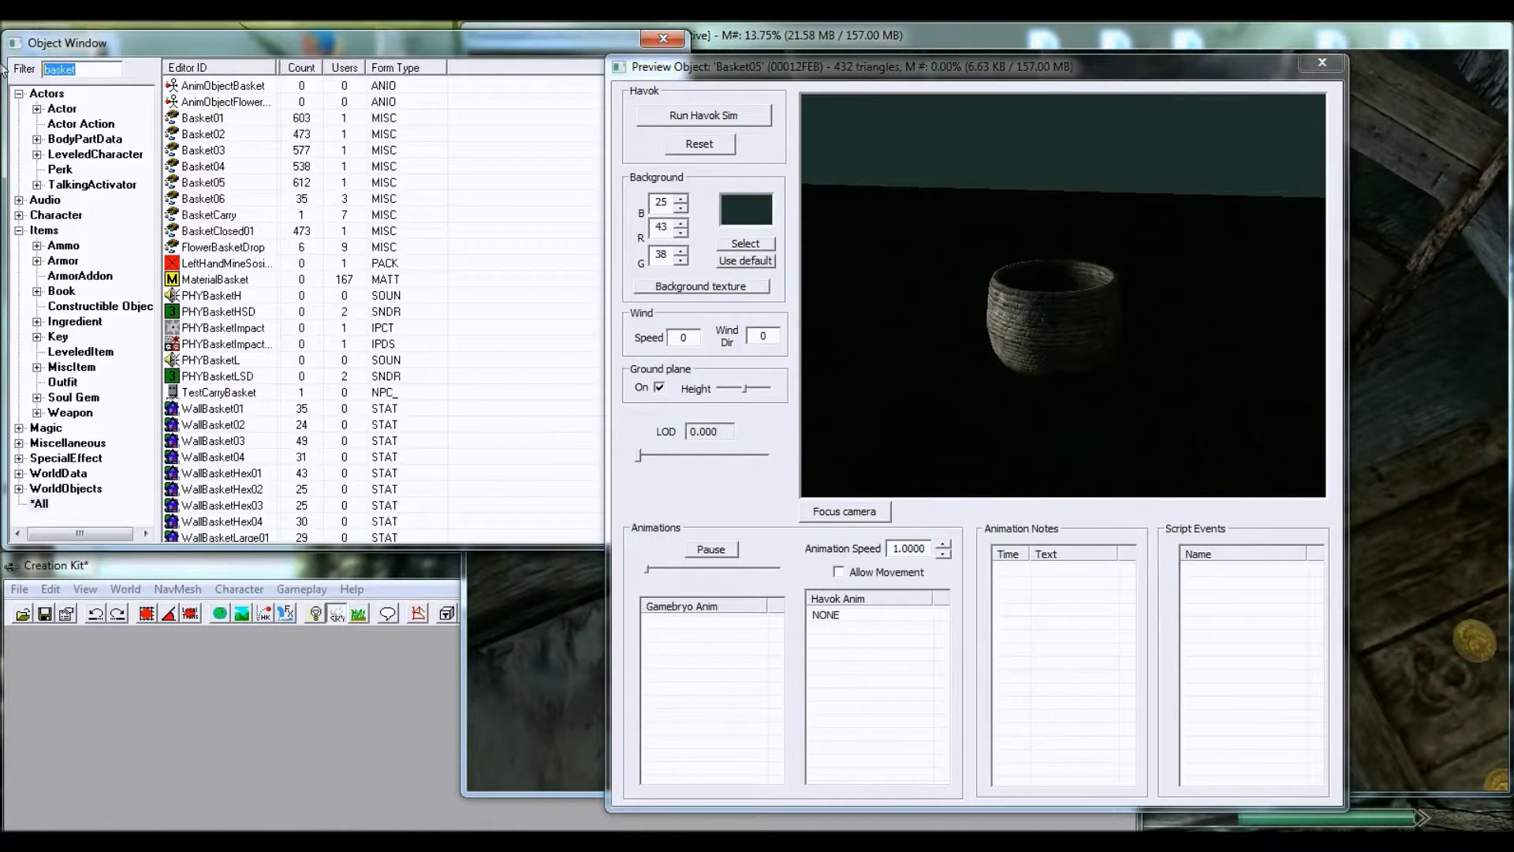
pyautogui.write('potion')
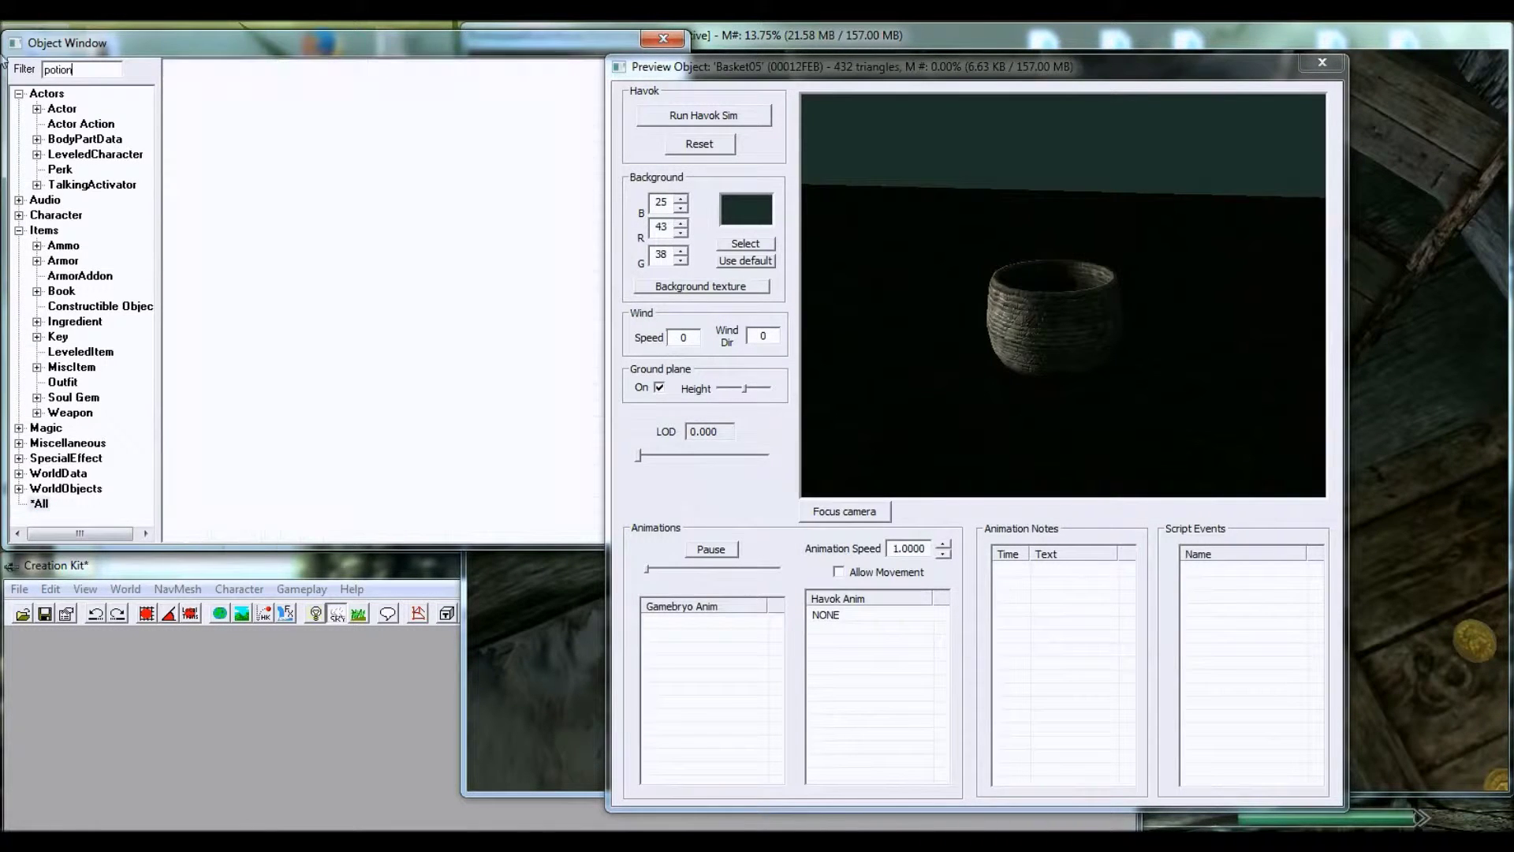
# - Preview several potion models, including DefaultPotion and DummyPotion, and browse further through the filtered objects
pyautogui.click(243, 215)
pyautogui.click(231, 167)
pyautogui.click(232, 215)
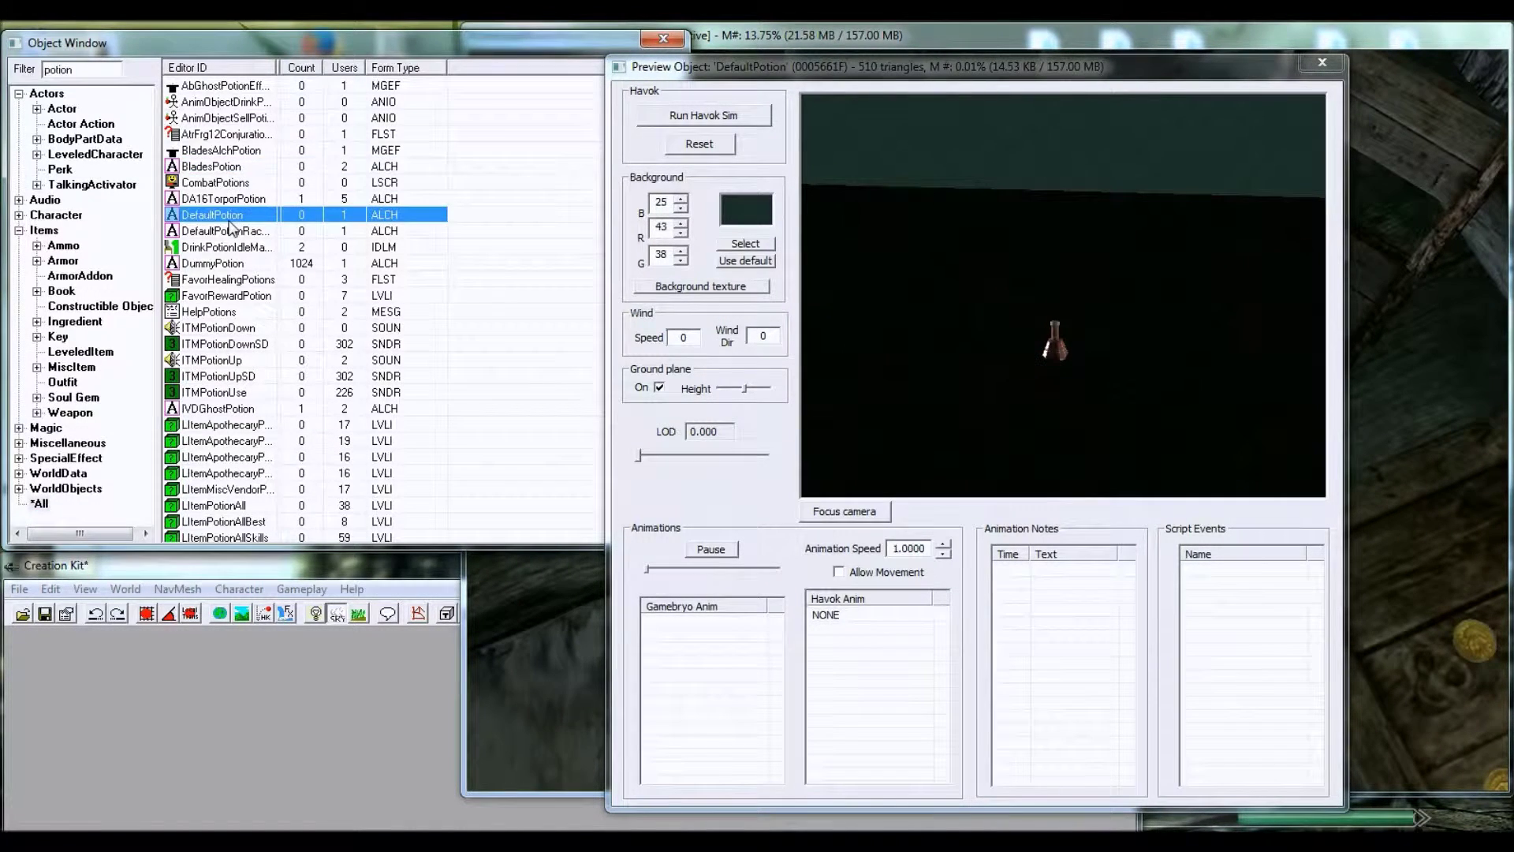
pyautogui.click(230, 230)
pyautogui.click(224, 265)
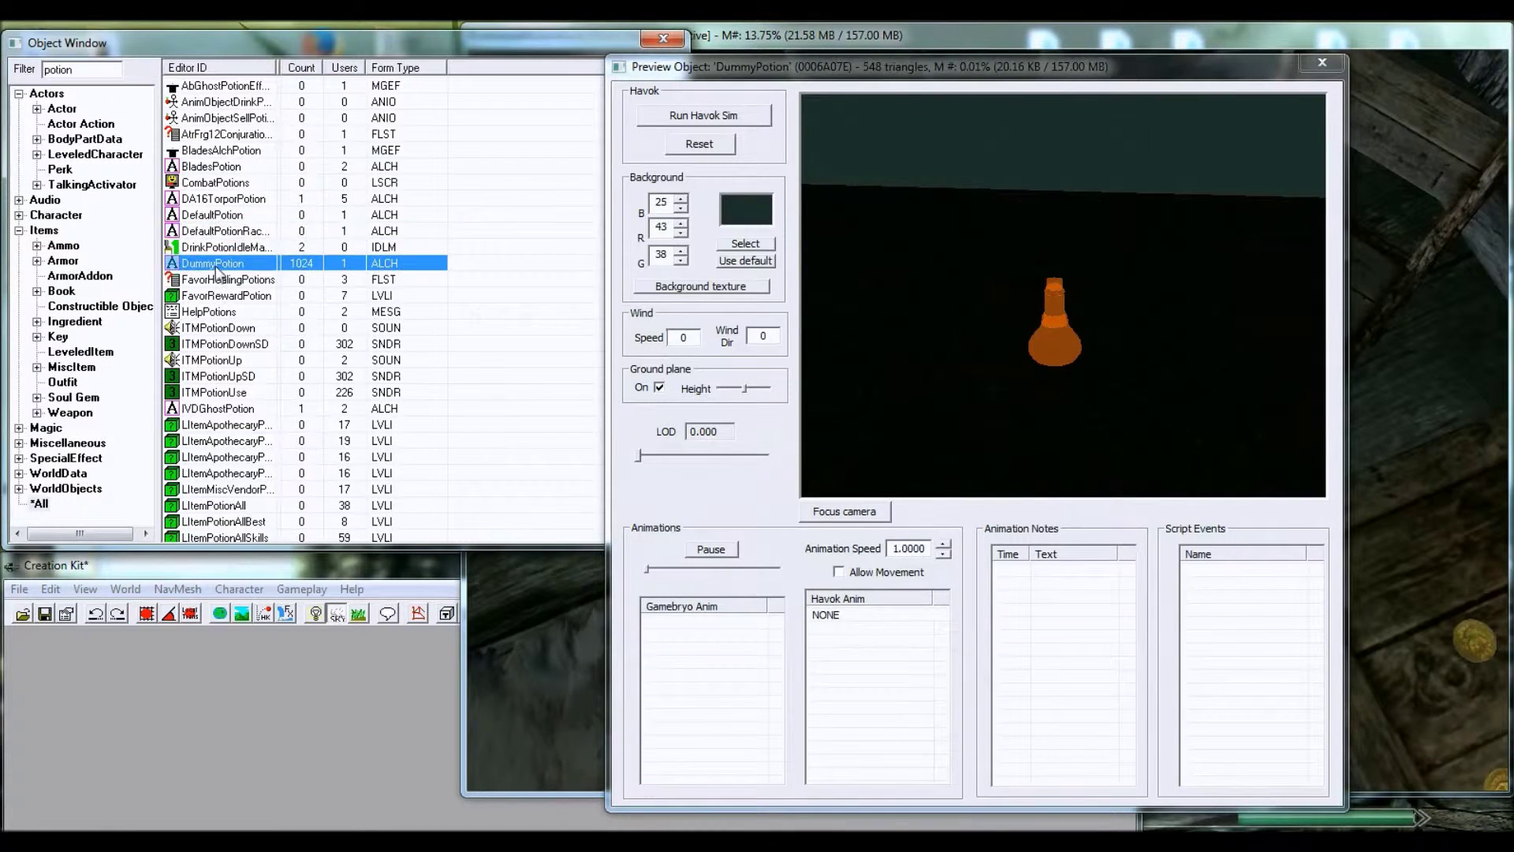
pyautogui.scroll(-15, 241, 300)
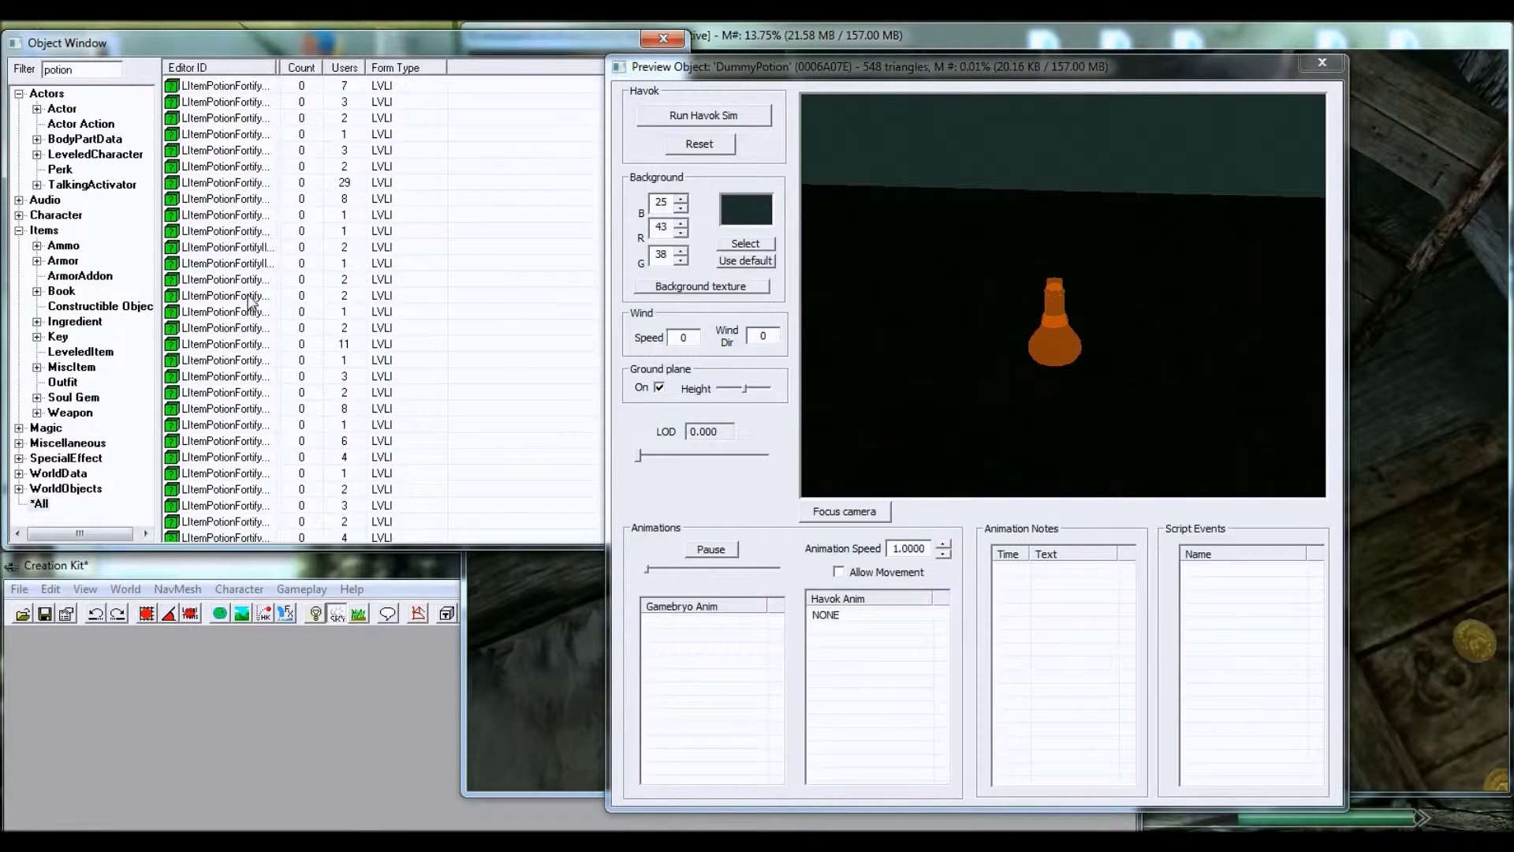
pyautogui.scroll(-20, 244, 308)
# - Place TGPotionofConflict05 inside the basket and drop it down to the basket's bottom
pyautogui.click(218, 234)
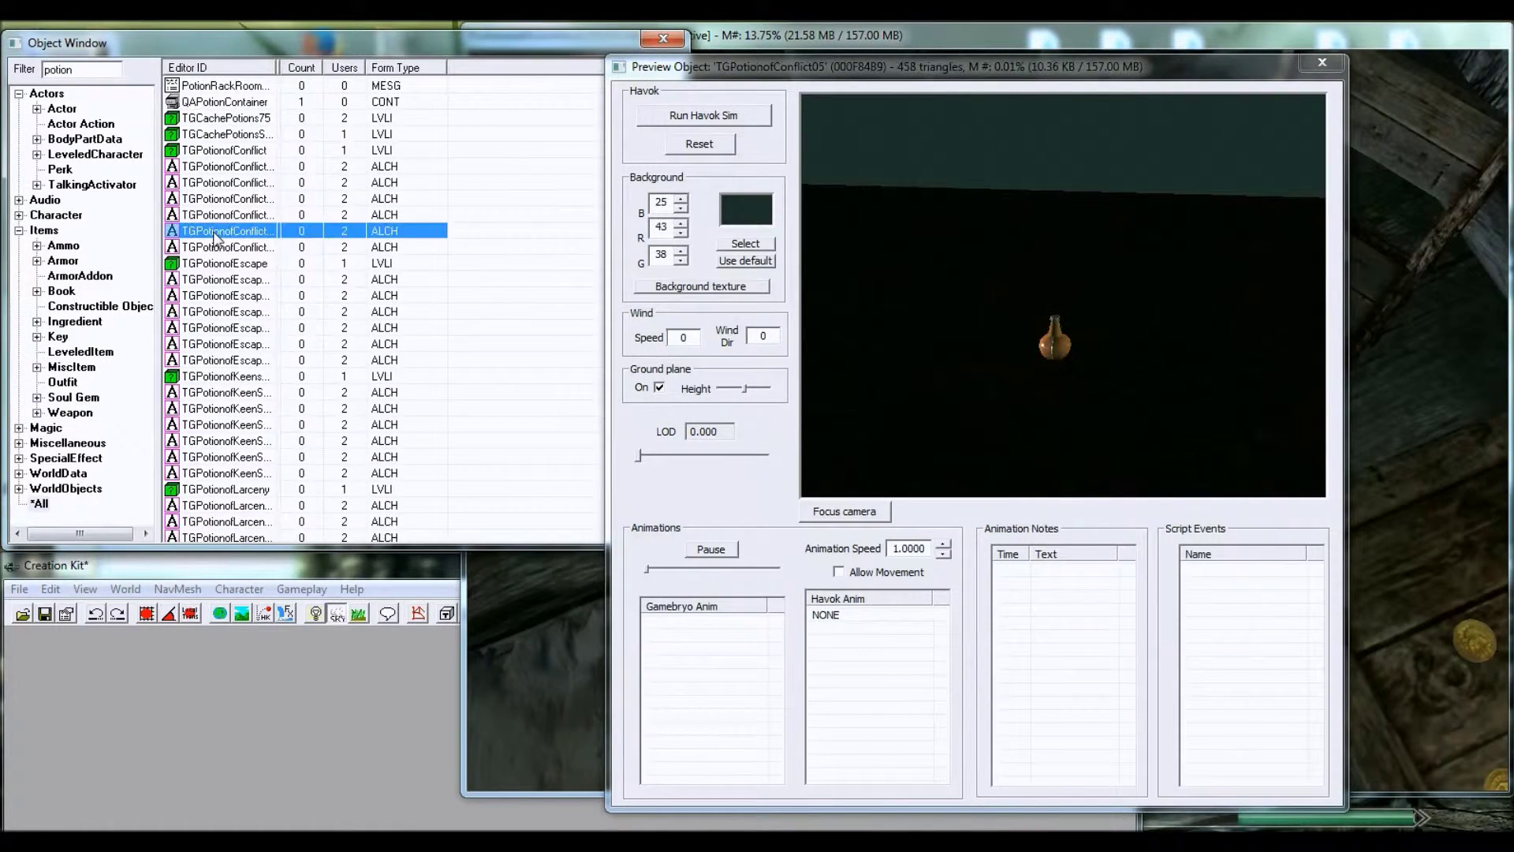
pyautogui.moveTo(224, 240); pyautogui.dragTo(836, 351)
pyautogui.press('shift')
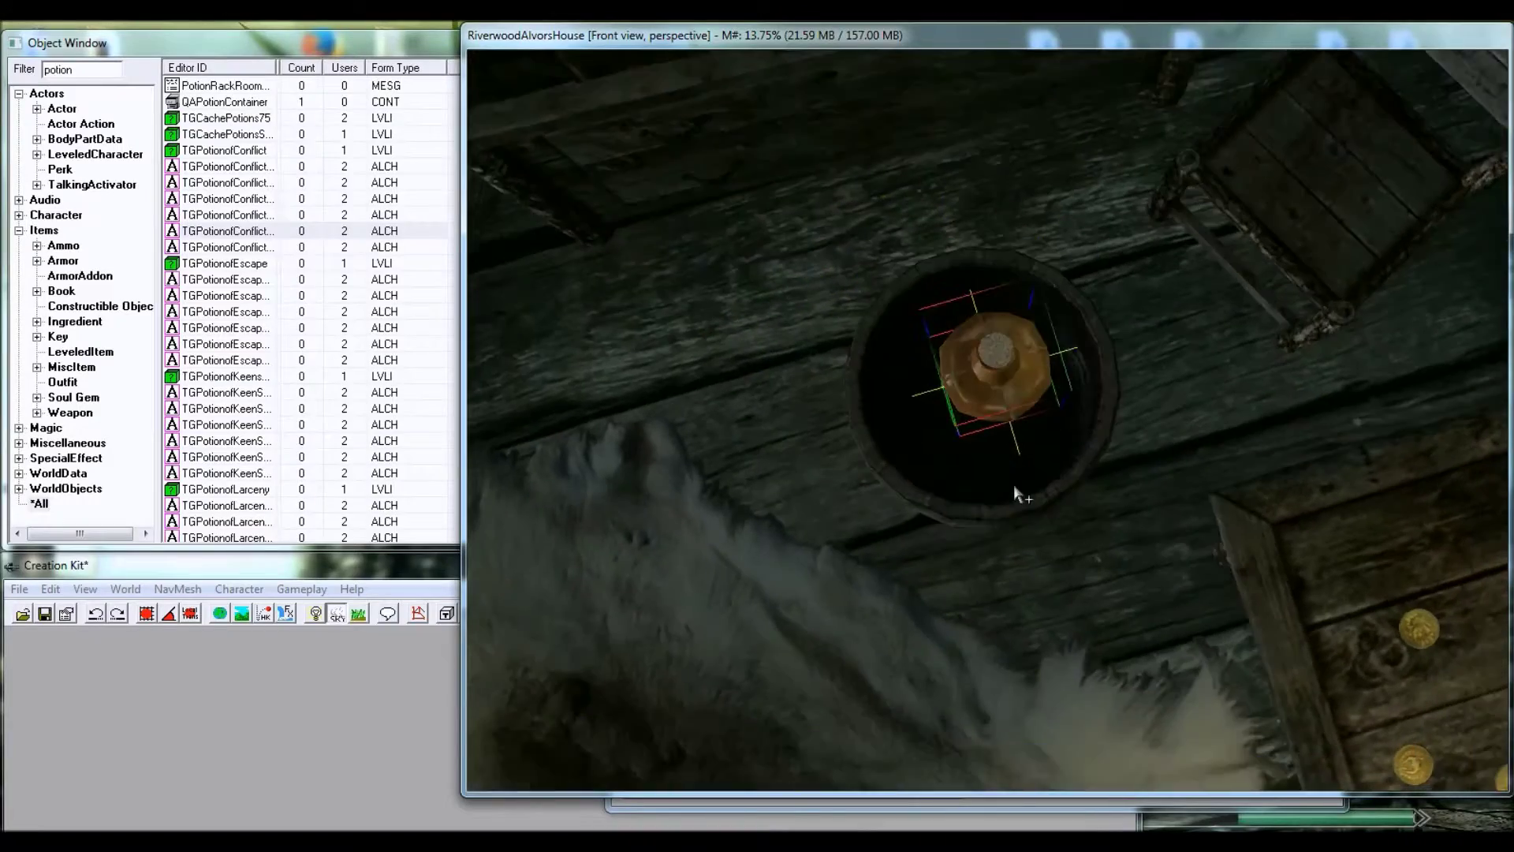
pyautogui.press('f')
pyautogui.press('shift')
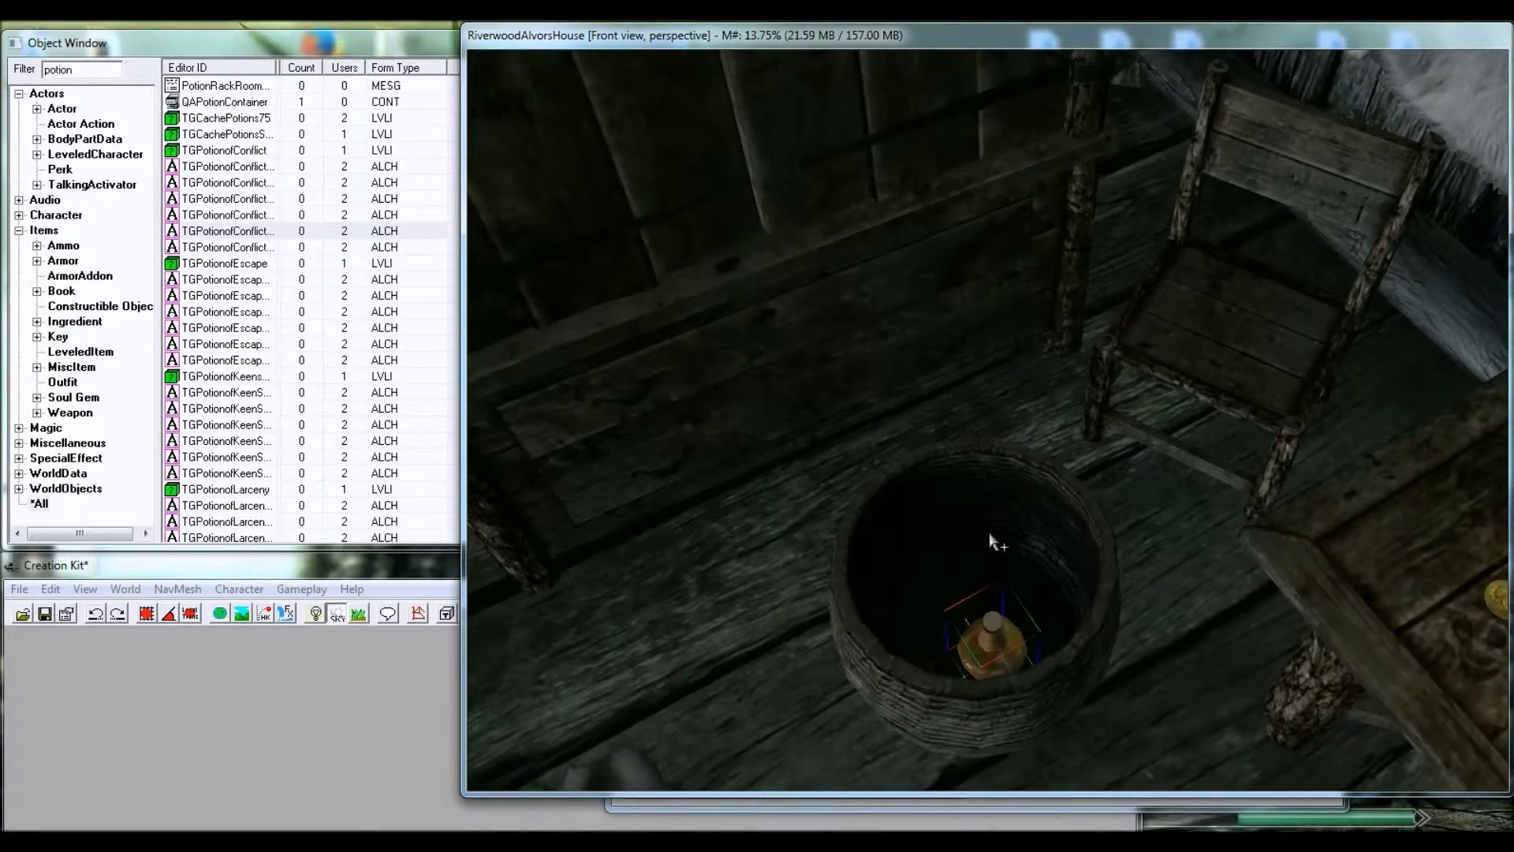
# - Lift the basket well above the potion bottle and drop it back onto the floor around the bottle
pyautogui.click(956, 619)
pyautogui.keyDown('shift'); pyautogui.moveTo(957, 620); pyautogui.dragTo(953, 581, button='middle'); pyautogui.keyUp('shift')
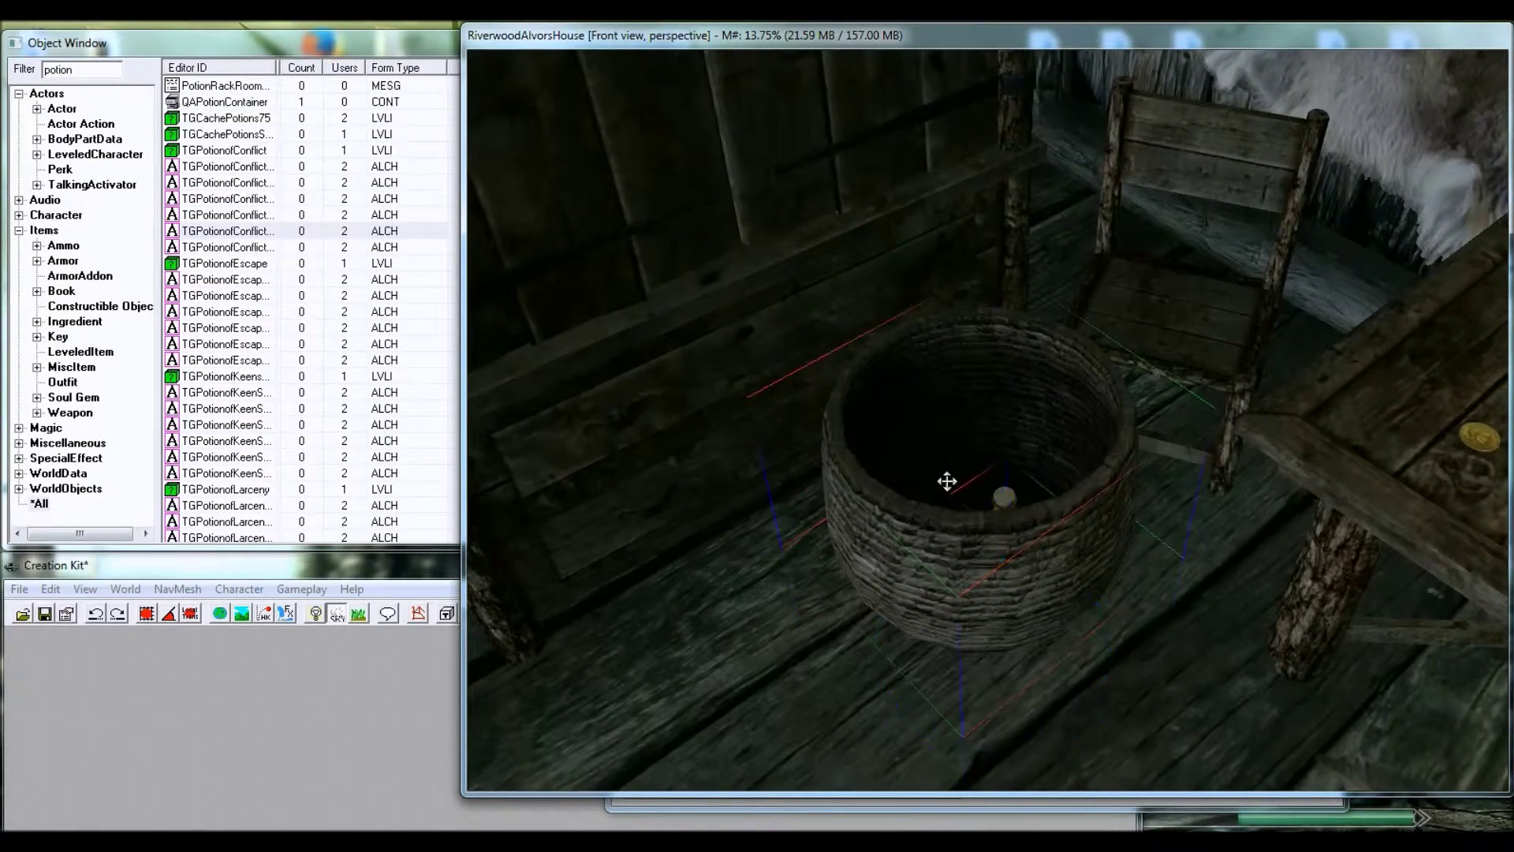
pyautogui.moveTo(947, 481); pyautogui.dragTo(958, 341)
pyautogui.keyDown('shift'); pyautogui.moveTo(958, 342); pyautogui.dragTo(955, 306, button='middle'); pyautogui.keyUp('shift')
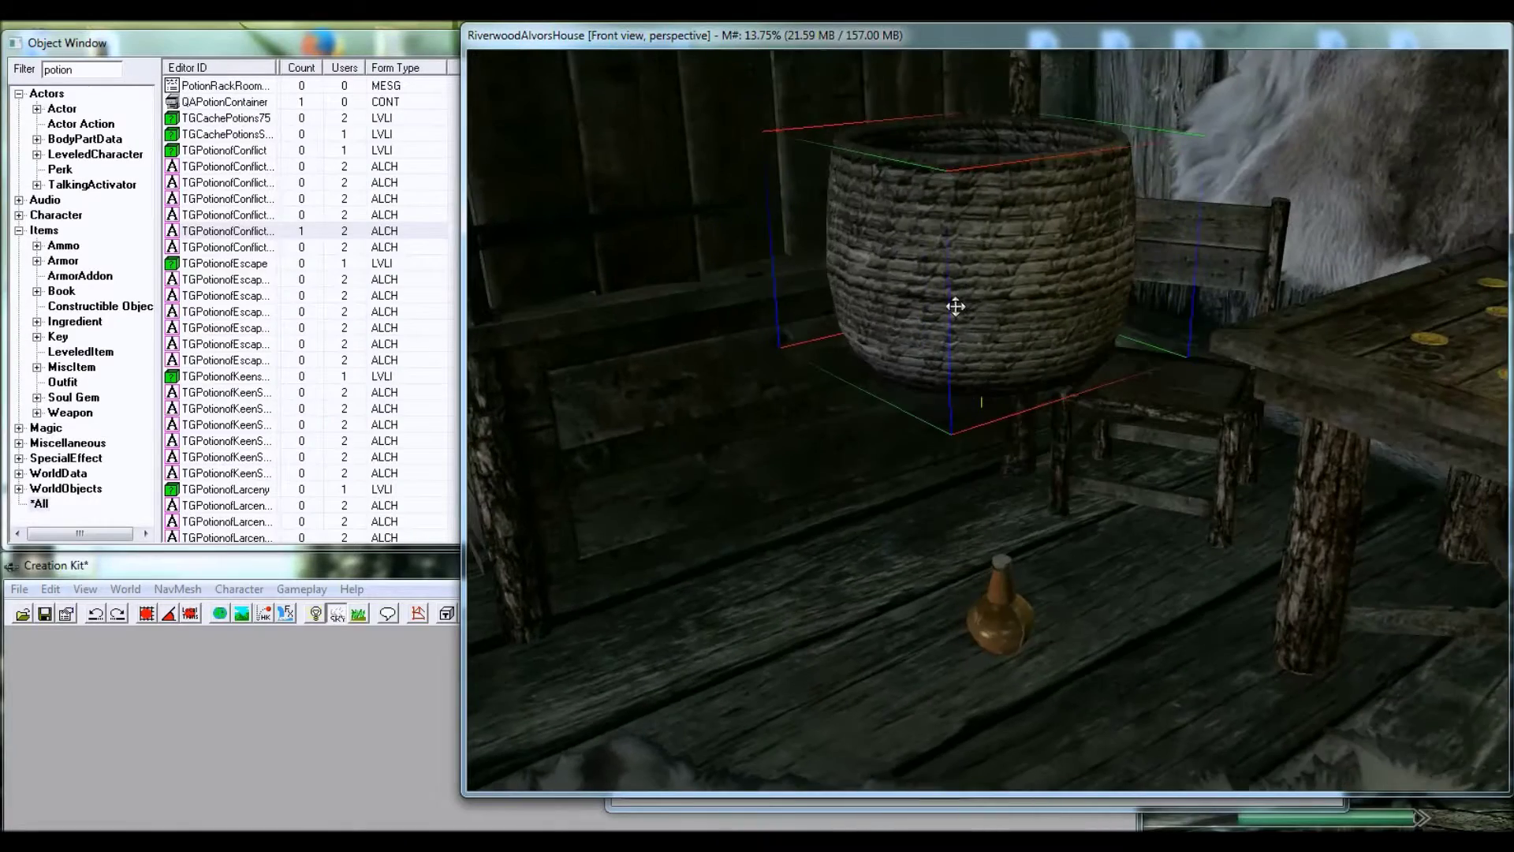
pyautogui.press('f')
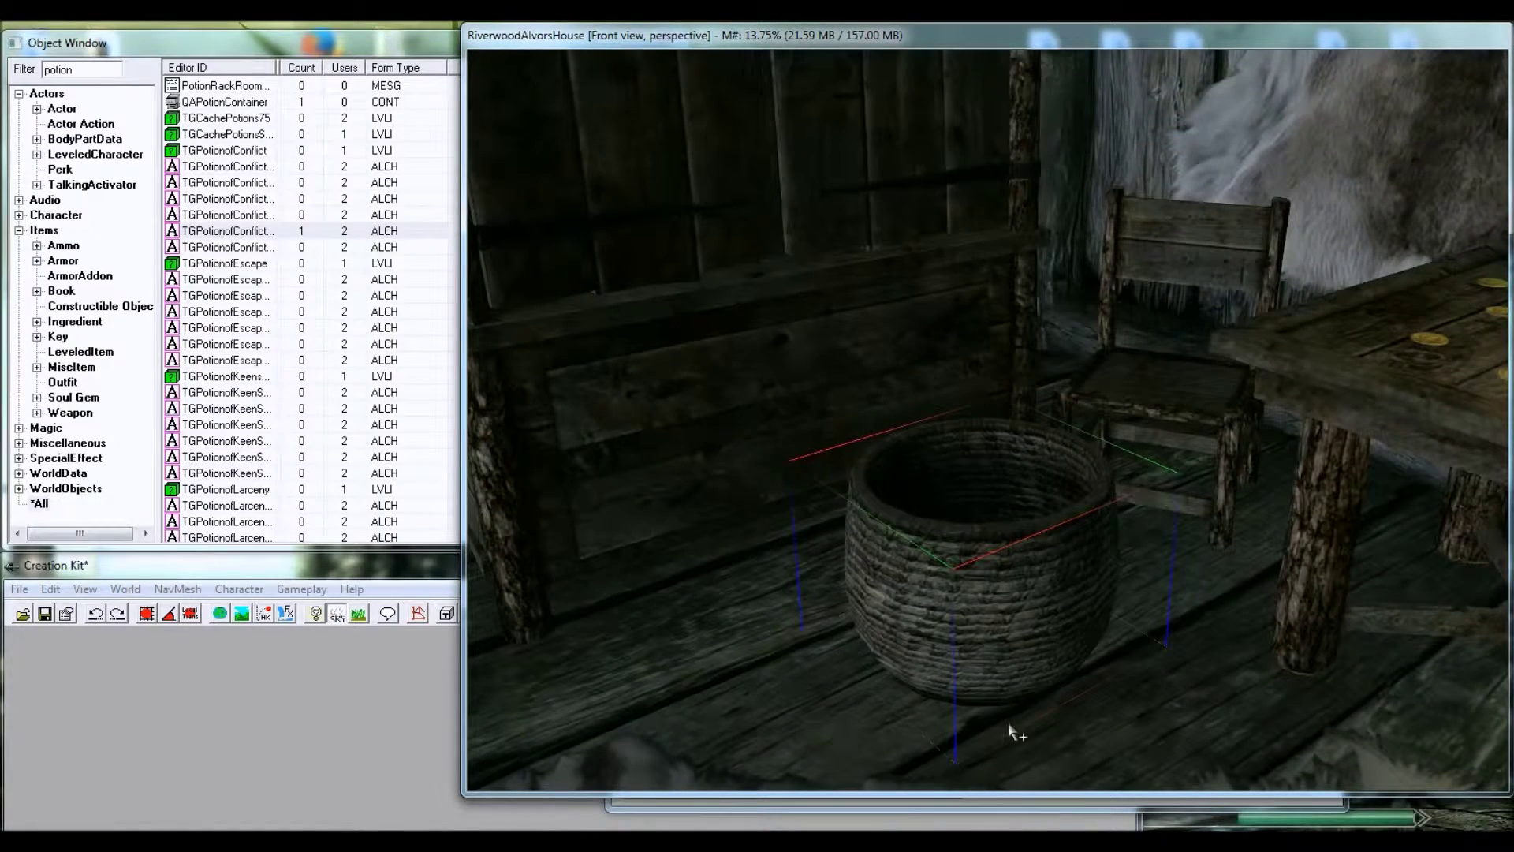
# - Show the markers across the whole house interior, seen from above
pyautogui.keyDown('shift'); pyautogui.moveTo(997, 603); pyautogui.dragTo(1061, 622, button='middle'); pyautogui.keyUp('shift')
pyautogui.scroll(-5, 997, 527)
pyautogui.scroll(-8, 998, 527)
pyautogui.scroll(-4, 1061, 622)
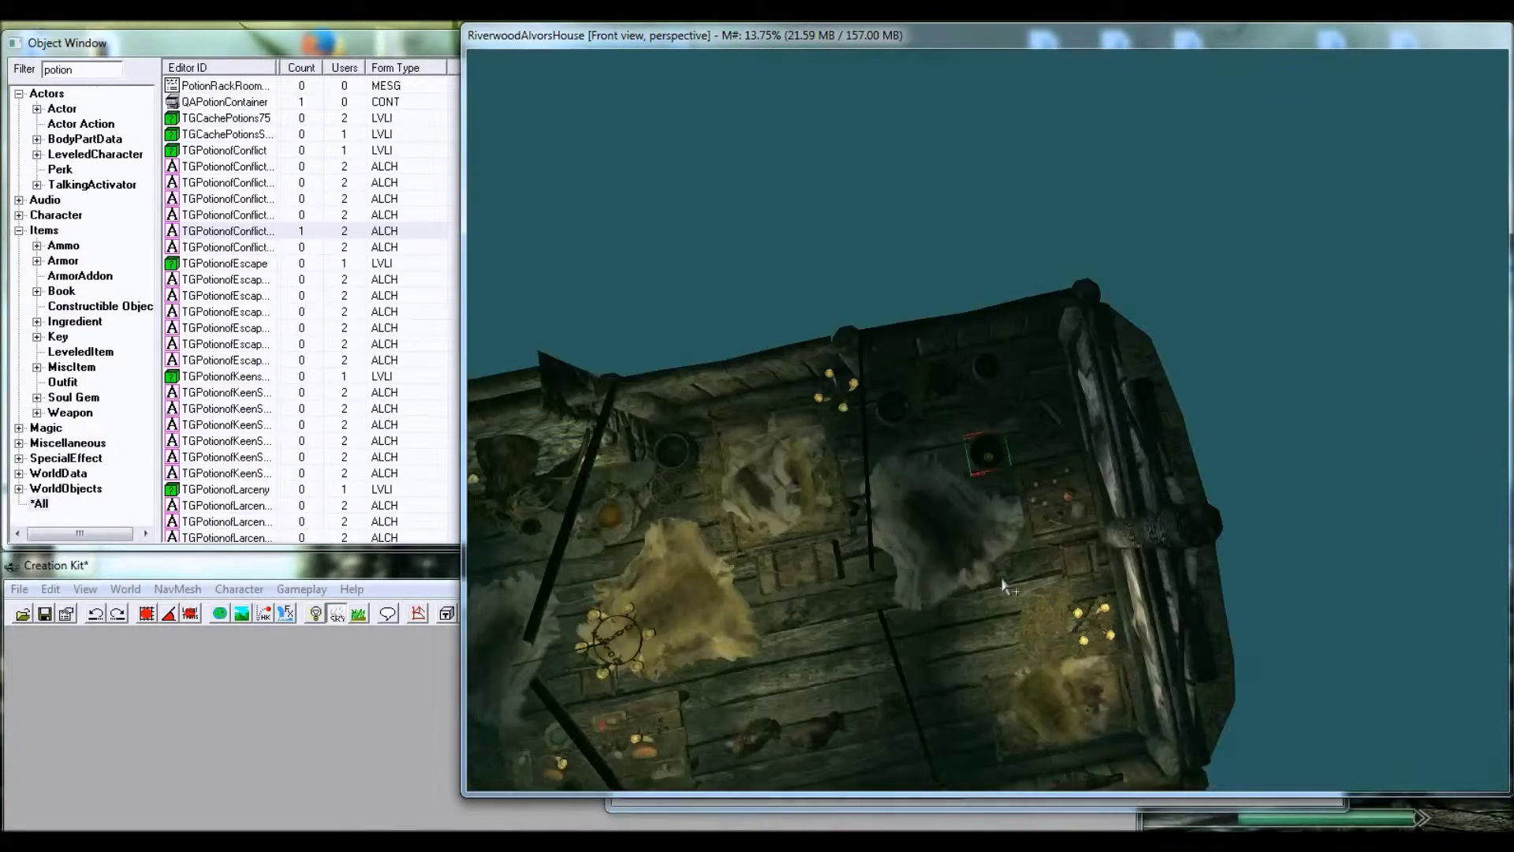
pyautogui.keyDown('shift'); pyautogui.moveTo(1004, 581); pyautogui.dragTo(980, 525, button='middle'); pyautogui.keyUp('shift')
pyautogui.press('m')
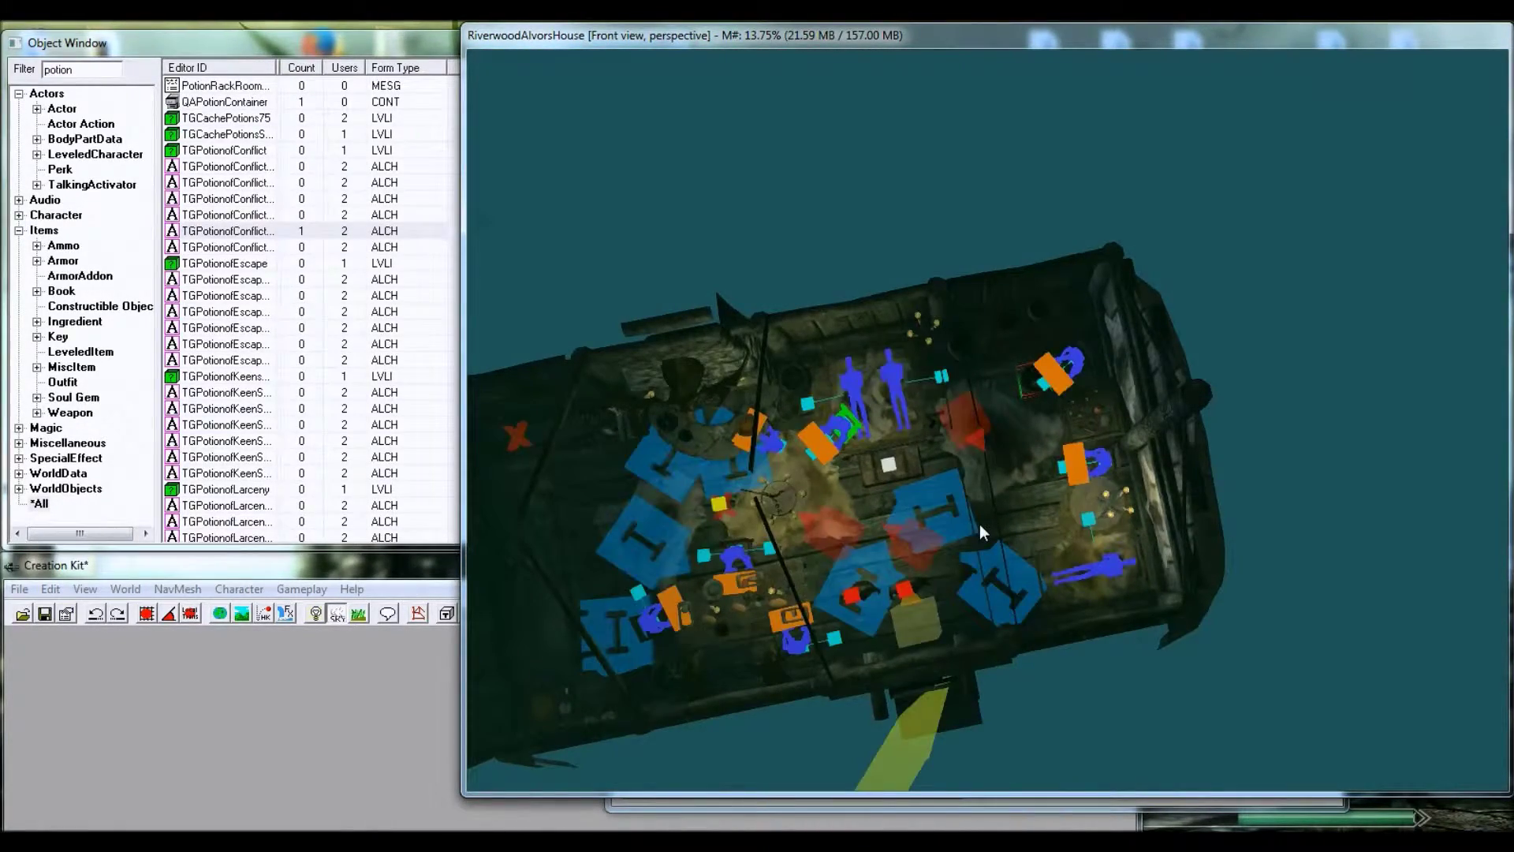
# - Examine the markers throughout the house interior and the mounted antlered head above the fireplace
pyautogui.keyDown('shift'); pyautogui.moveTo(931, 492); pyautogui.dragTo(841, 564, button='middle'); pyautogui.keyUp('shift')
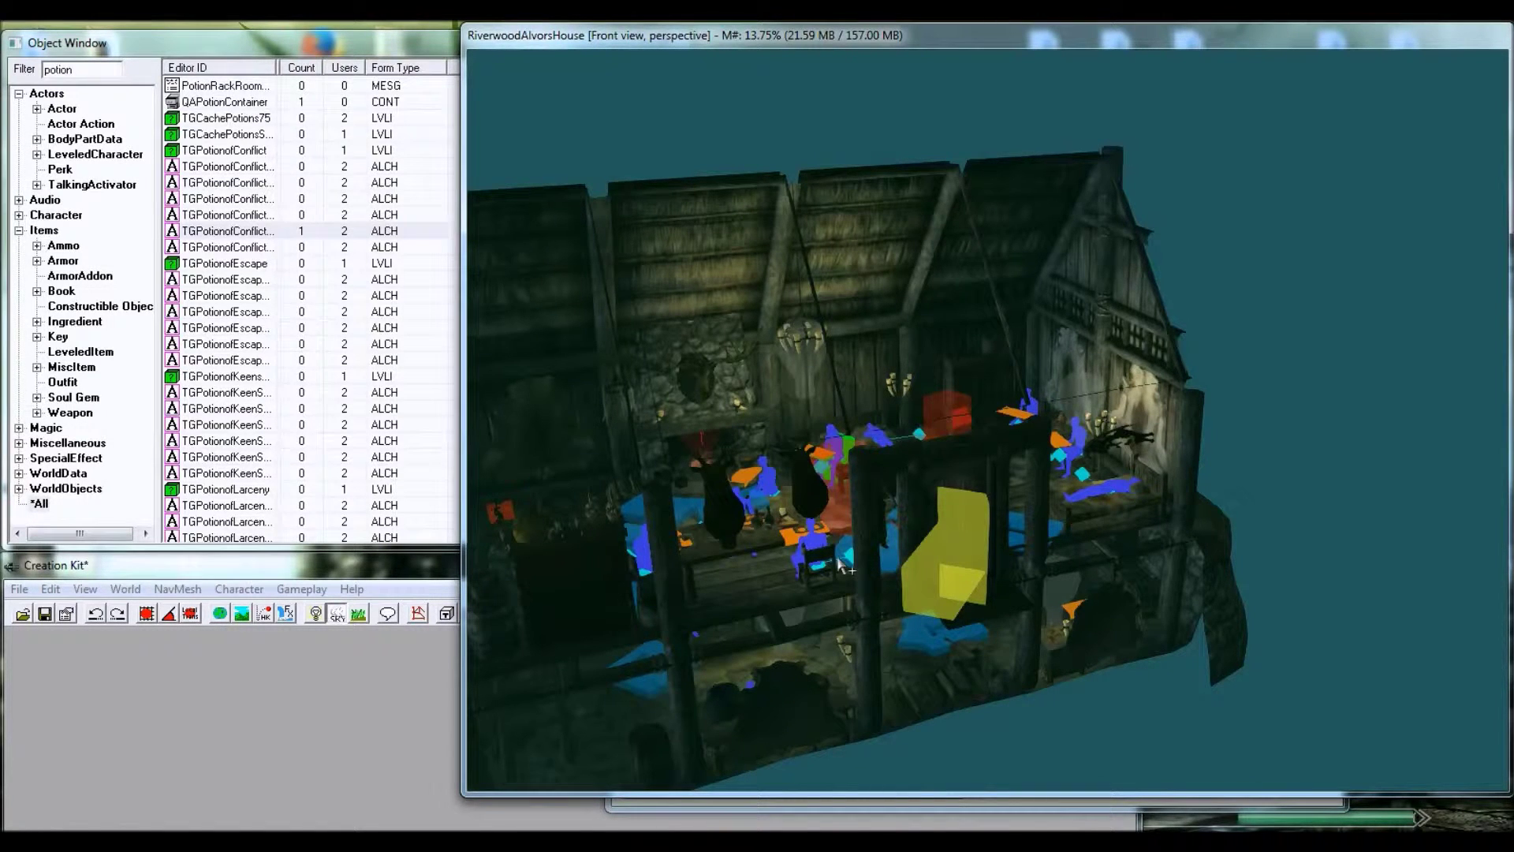
pyautogui.keyDown('shift'); pyautogui.moveTo(818, 377); pyautogui.dragTo(981, 395, button='middle'); pyautogui.keyUp('shift')
pyautogui.scroll(6, 986, 355)
pyautogui.scroll(5, 1014, 385)
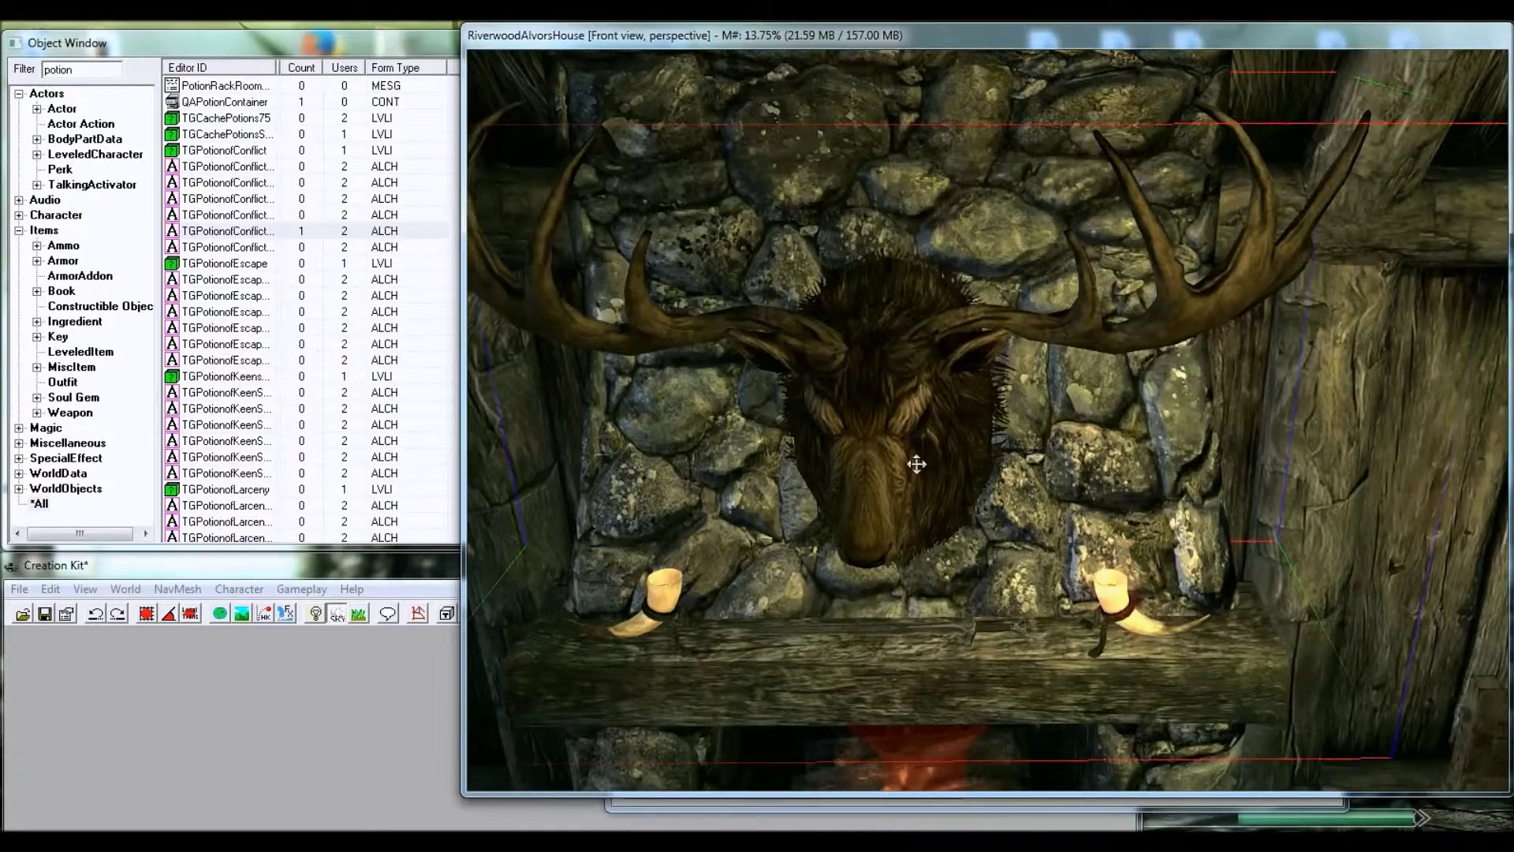
pyautogui.moveTo(915, 463); pyautogui.dragTo(1004, 495, button='middle')
pyautogui.scroll(-6, 970, 431)
pyautogui.scroll(-8, 990, 486)
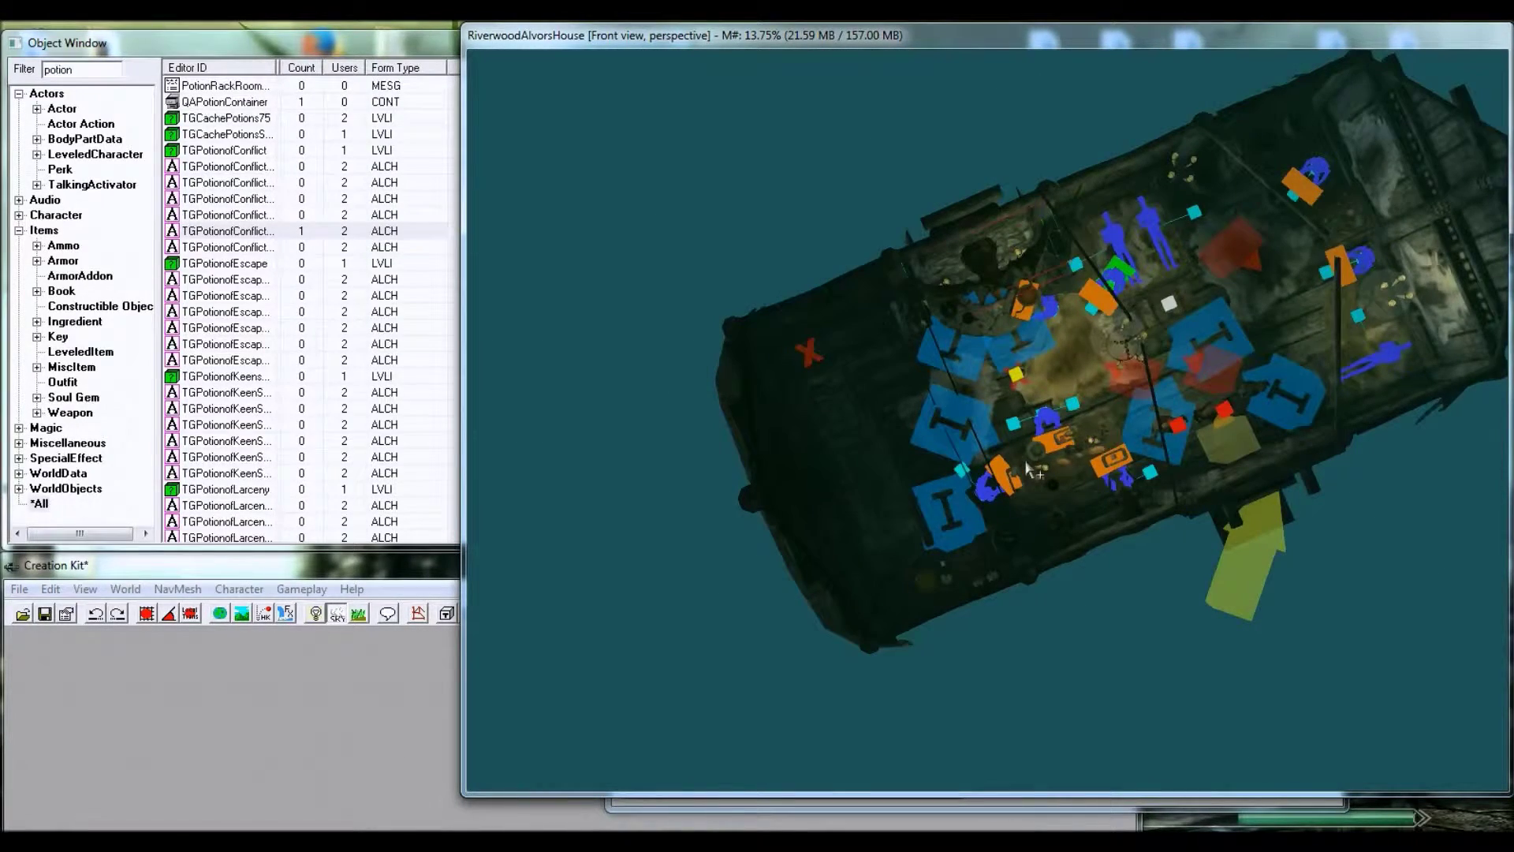
pyautogui.scroll(8, 995, 405)
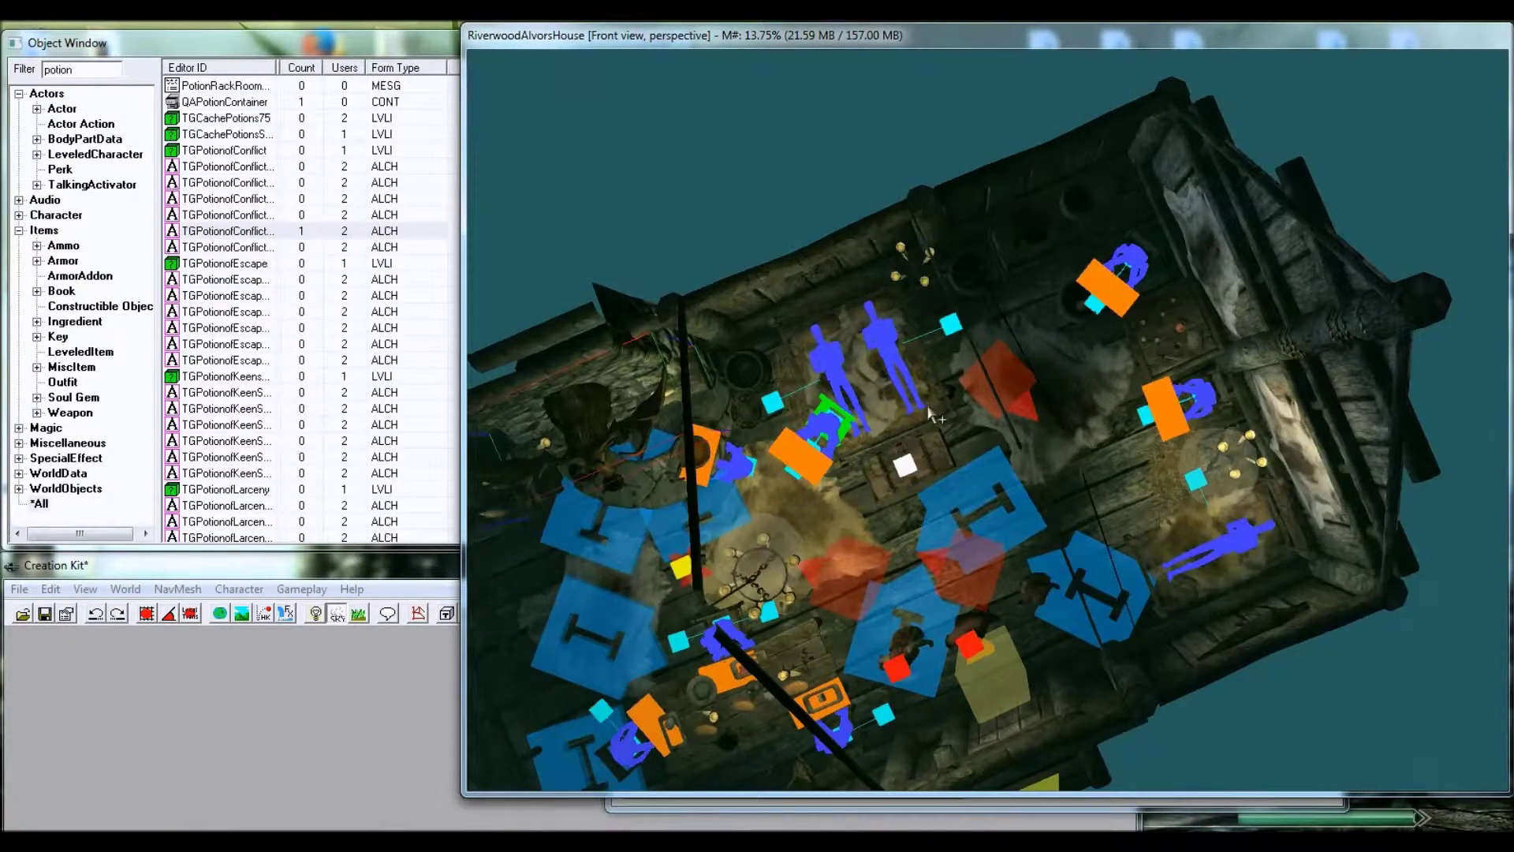